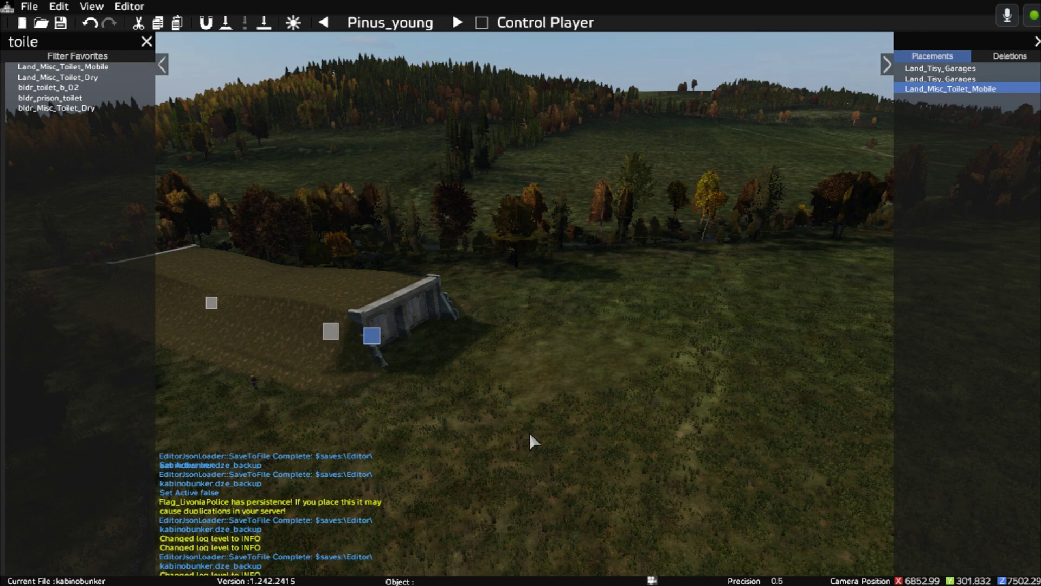
# Step: Set the camera speed to 24 in the camera preferences and accept the change
pyautogui.click(120, 7)
pyautogui.click(148, 60)
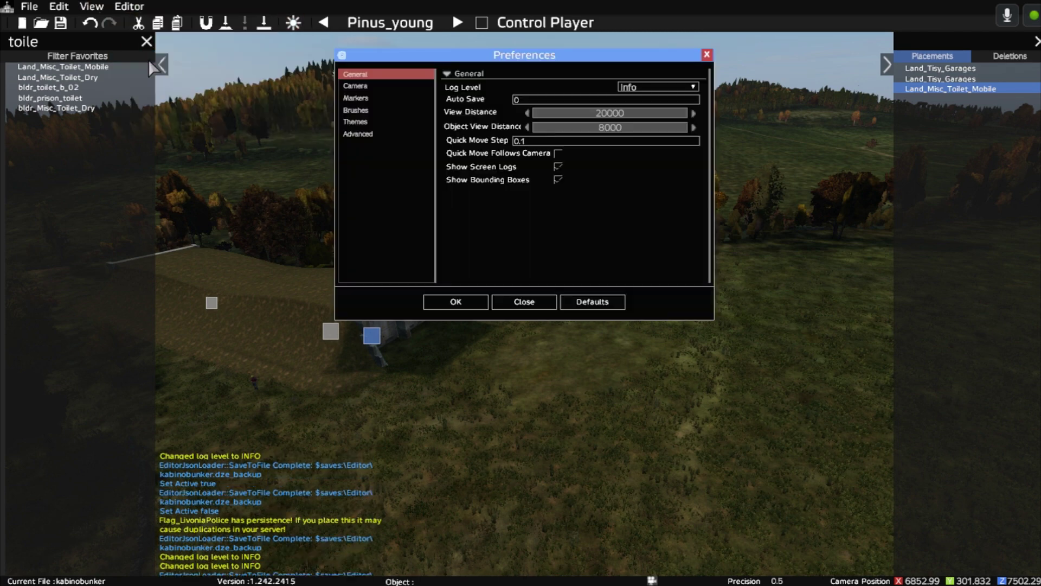
pyautogui.click(350, 87)
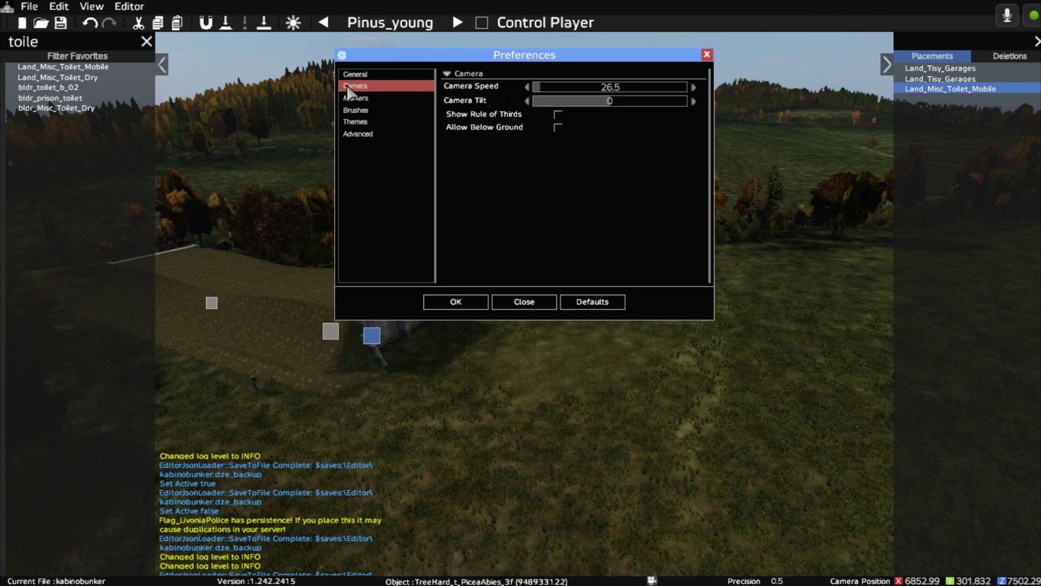
pyautogui.click(579, 85)
pyautogui.moveTo(544, 84); pyautogui.dragTo(539, 86)
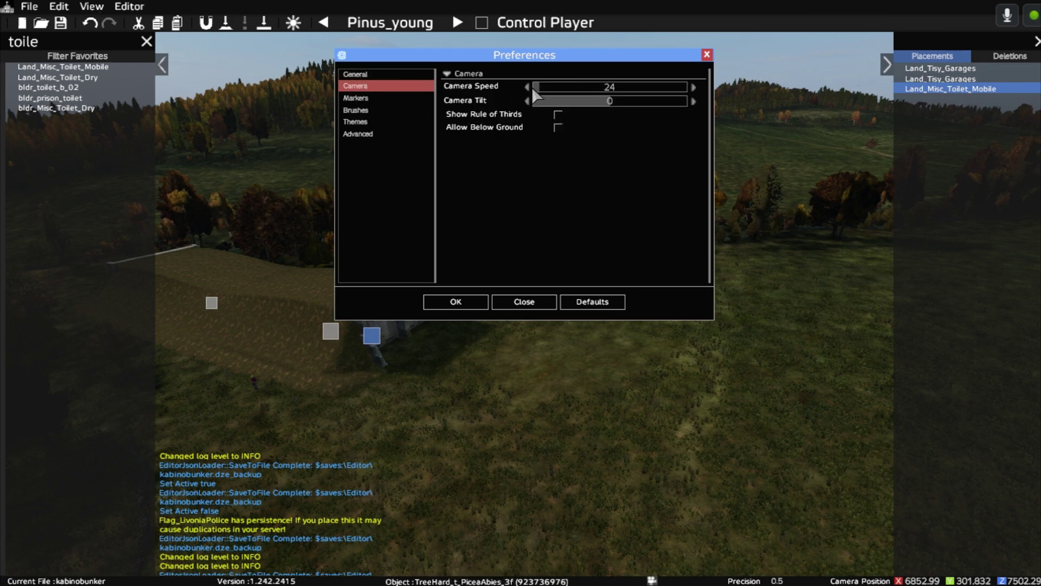
pyautogui.click(460, 306)
# Step: Fly the camera around the bunker and survey the open field beside it from several heights and angles
pyautogui.press('w')
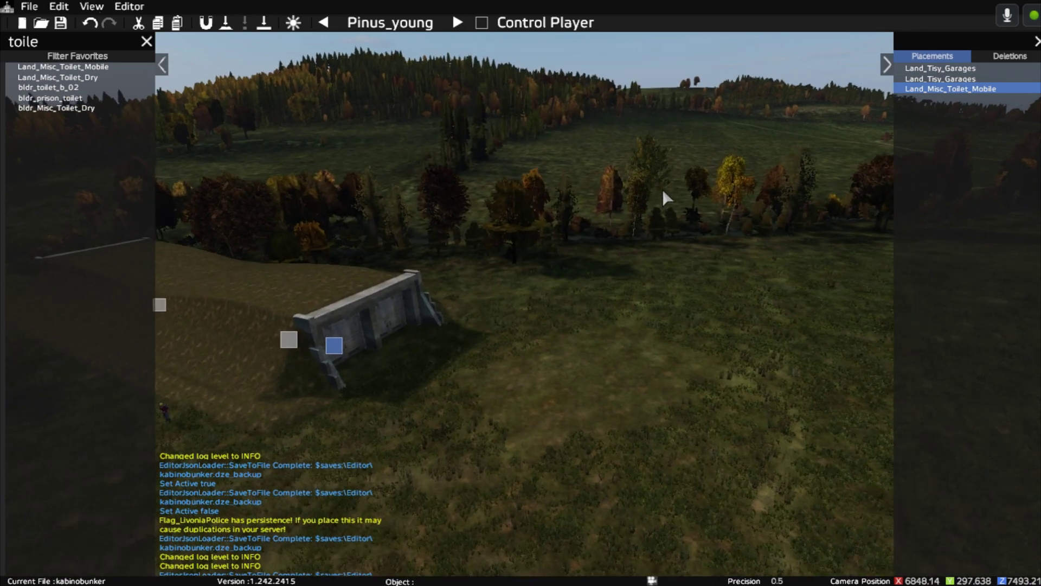
pyautogui.moveTo(657, 278); pyautogui.dragTo(644, 223, button='right')
pyautogui.press('w')
pyautogui.press('s')
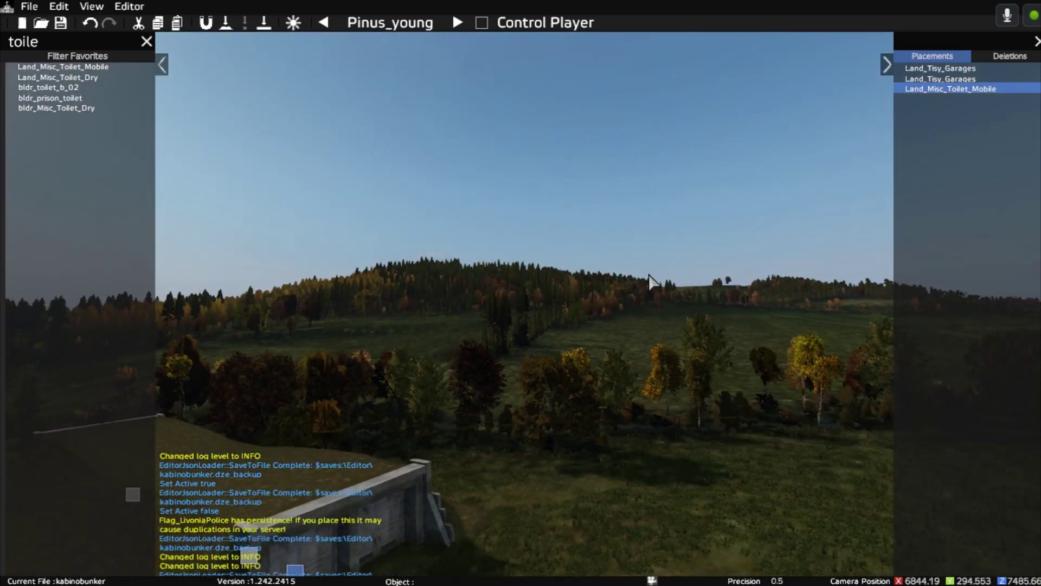
pyautogui.moveTo(639, 346); pyautogui.dragTo(637, 356, button='right')
pyautogui.press('s')
pyautogui.press('d')
pyautogui.press('a')
pyautogui.press('s')
pyautogui.press('a')
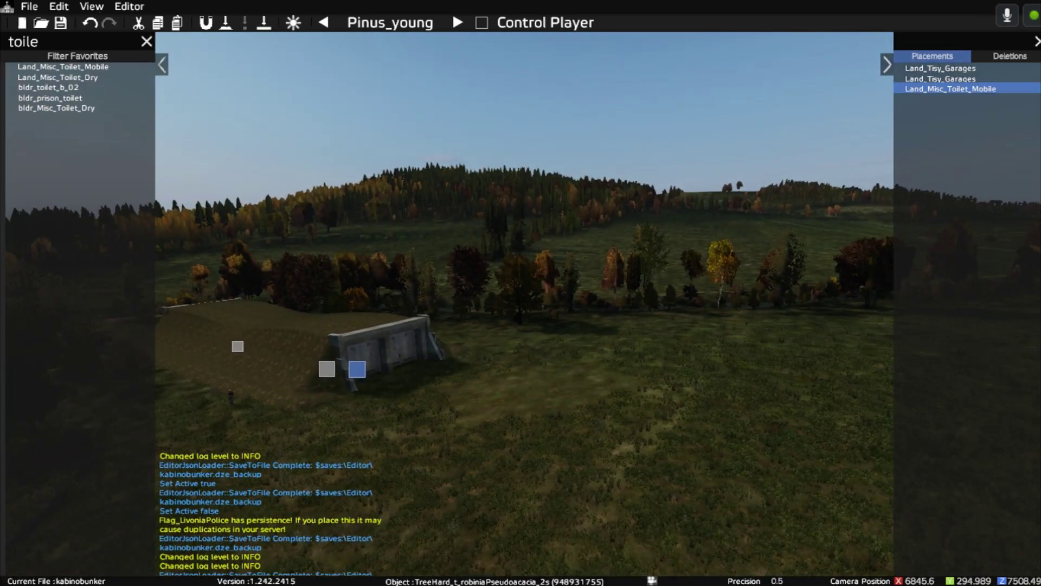
pyautogui.moveTo(641, 255); pyautogui.dragTo(649, 278, button='right')
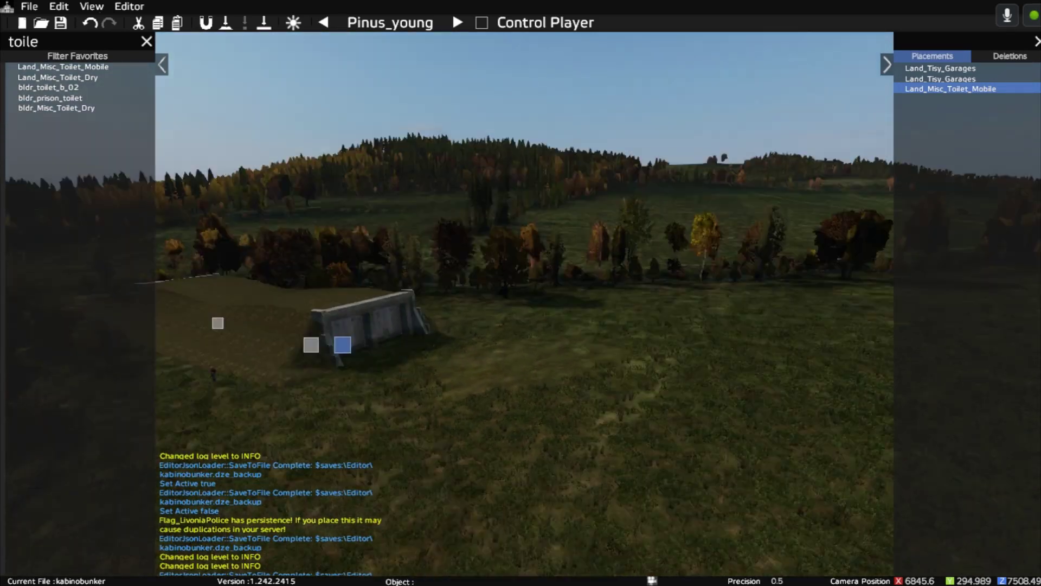
pyautogui.moveTo(525, 293); pyautogui.dragTo(637, 293, button='right')
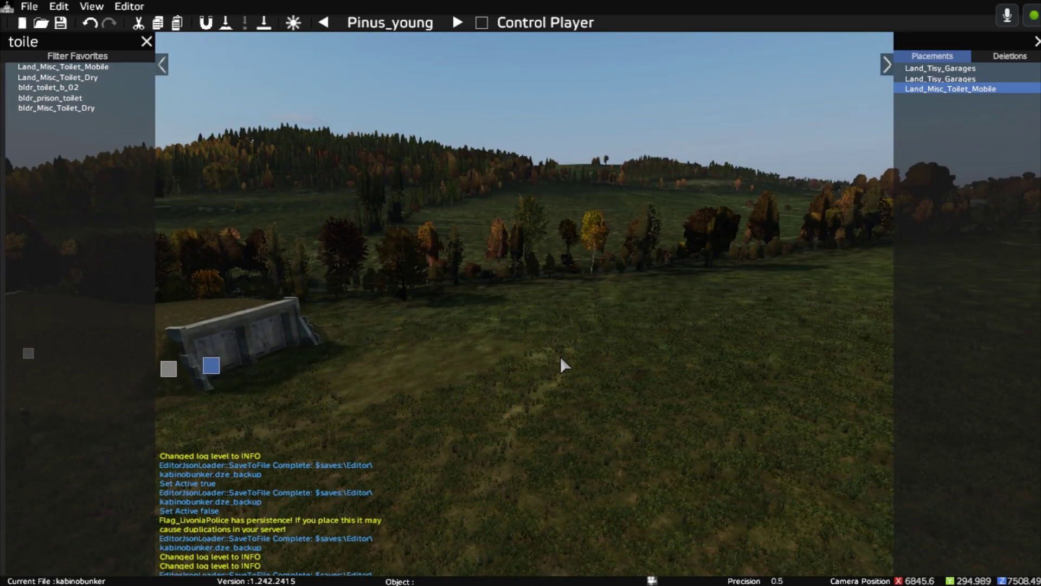
pyautogui.moveTo(562, 365); pyautogui.dragTo(602, 331, button='right')
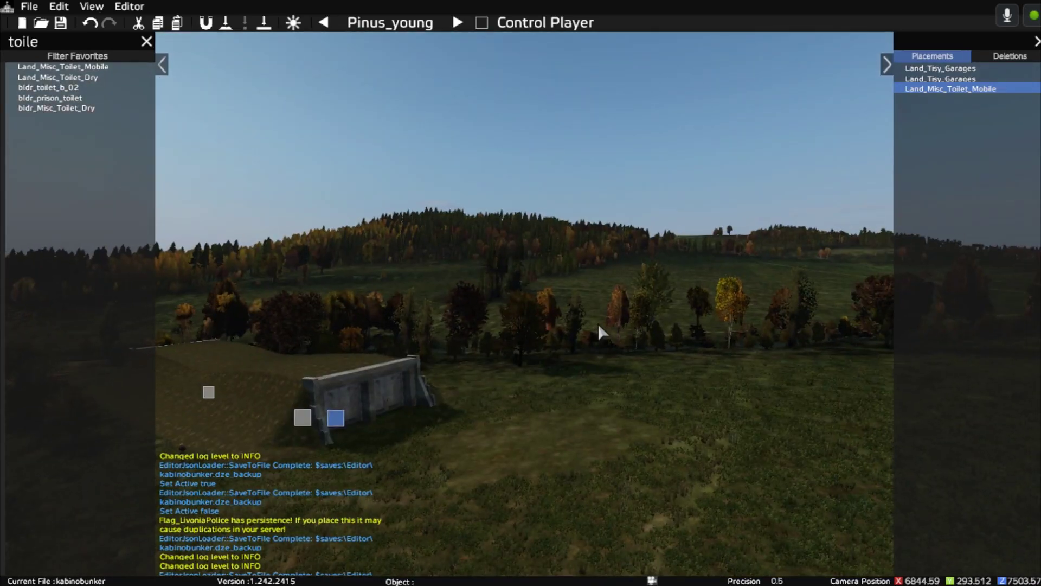
pyautogui.press('w')
pyautogui.press('s')
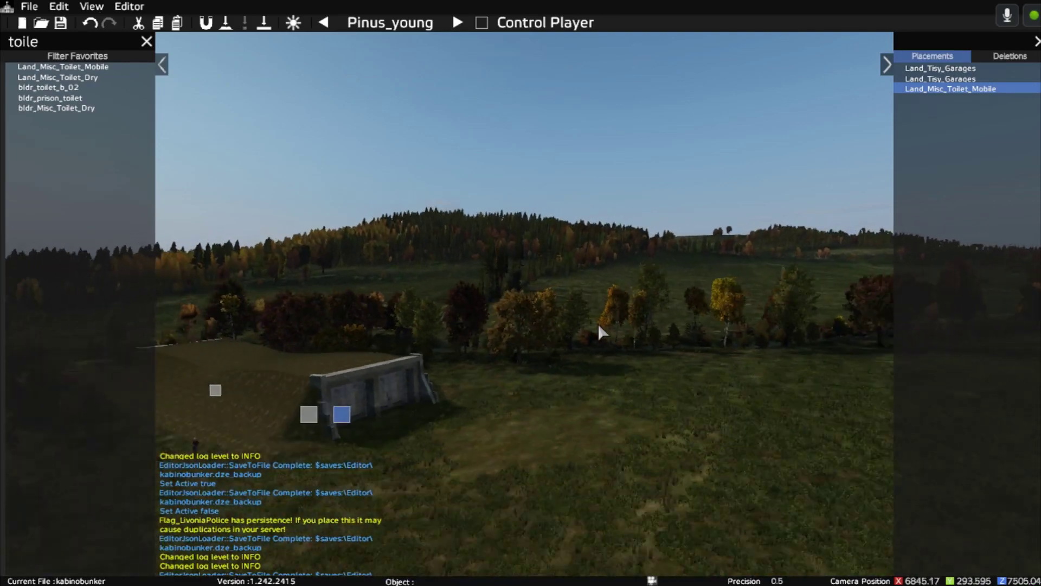
pyautogui.press('w')
pyautogui.moveTo(544, 382); pyautogui.dragTo(588, 419, button='right')
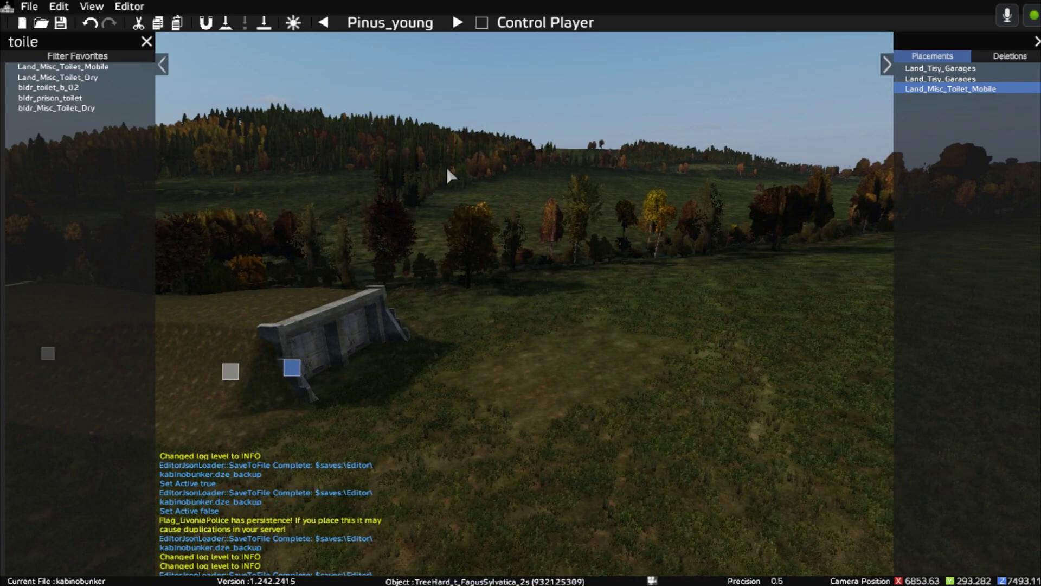
pyautogui.moveTo(558, 353); pyautogui.dragTo(507, 377, button='right')
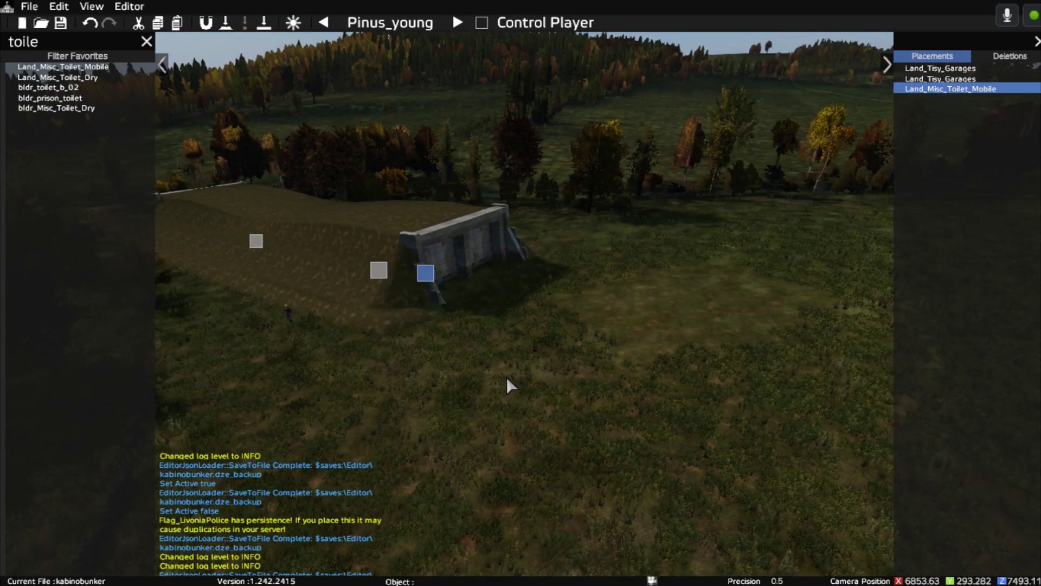
pyautogui.press('w')
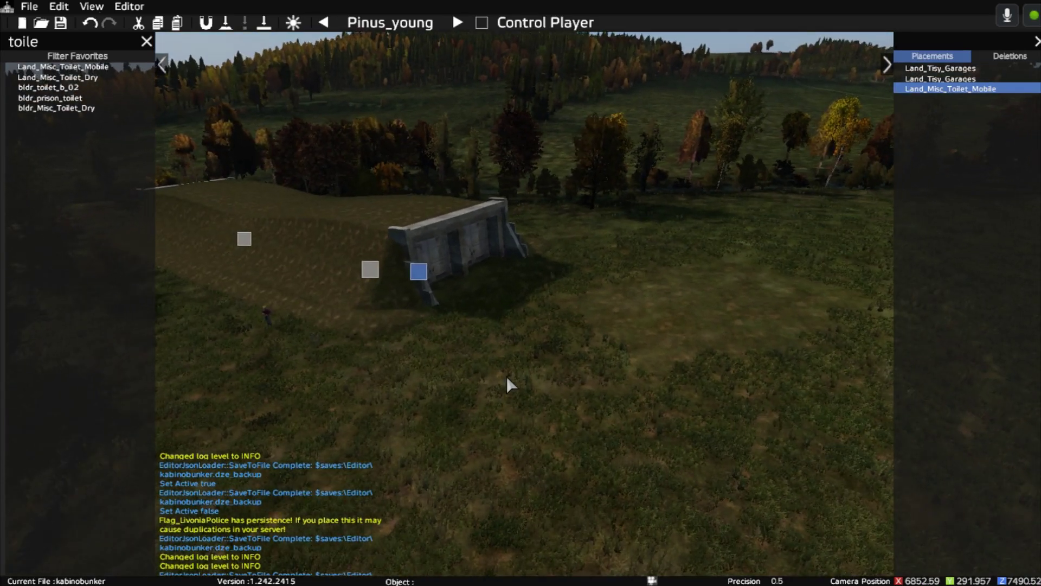
pyautogui.press('w')
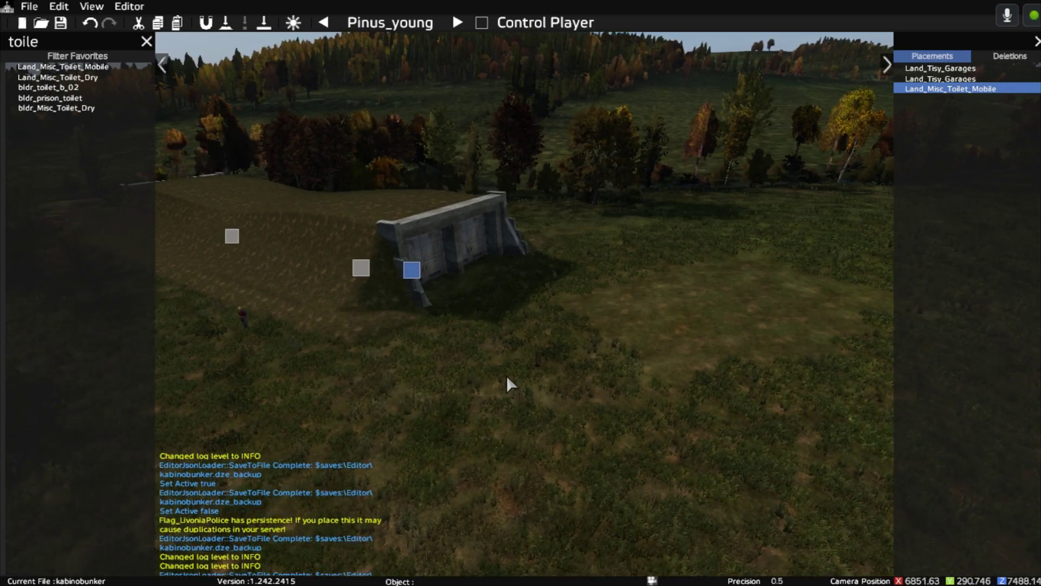
pyautogui.press('d')
pyautogui.moveTo(507, 377); pyautogui.dragTo(559, 359, button='right')
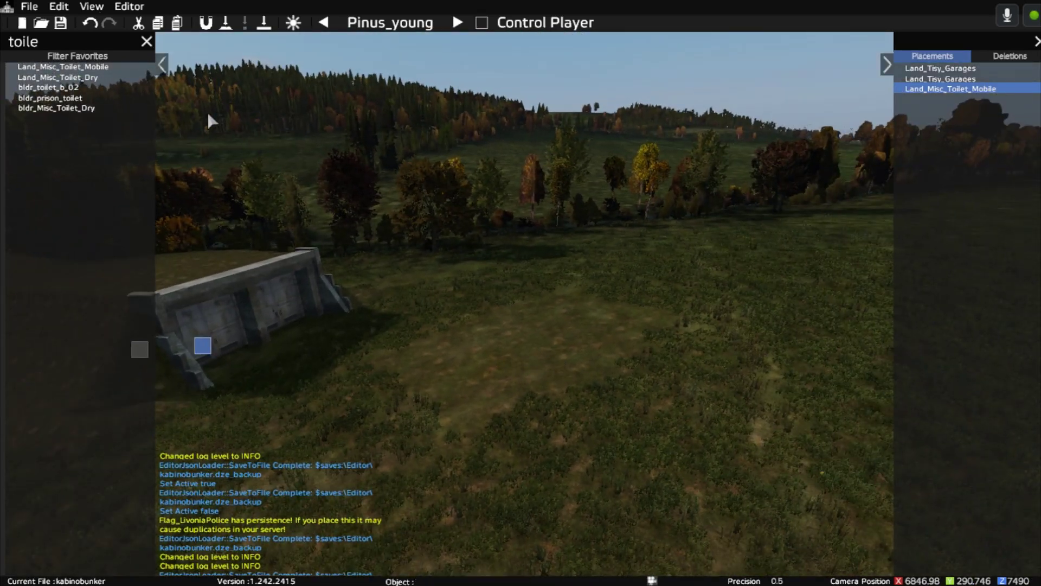
# Step: Replace the object list's filter text with "police"
pyautogui.click(64, 40)
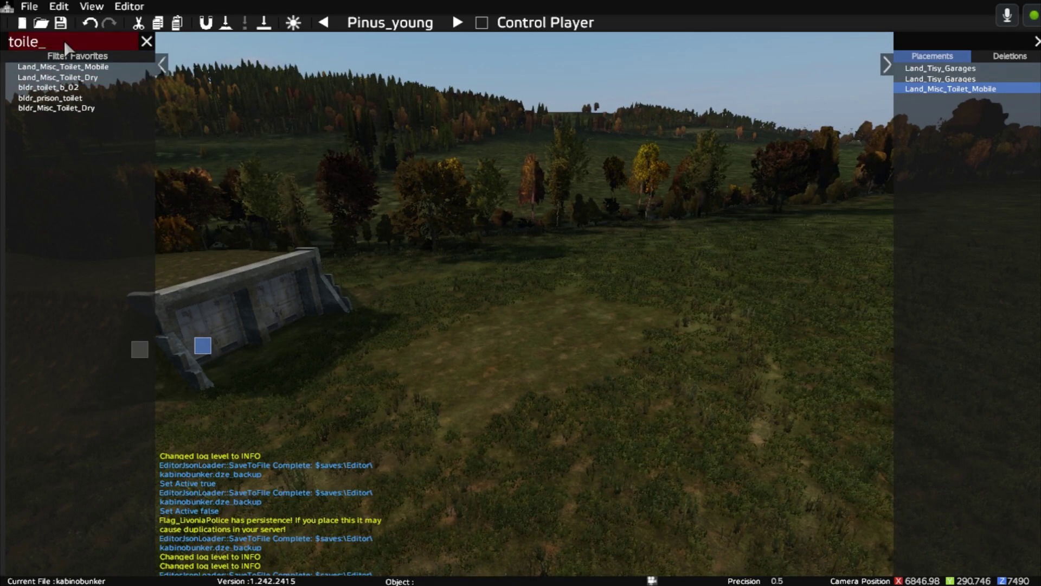
pyautogui.press('BackSpace')
pyautogui.press('BackSpace')
pyautogui.press('BackSpace')
pyautogui.press('BackSpace')
pyautogui.press('BackSpace')
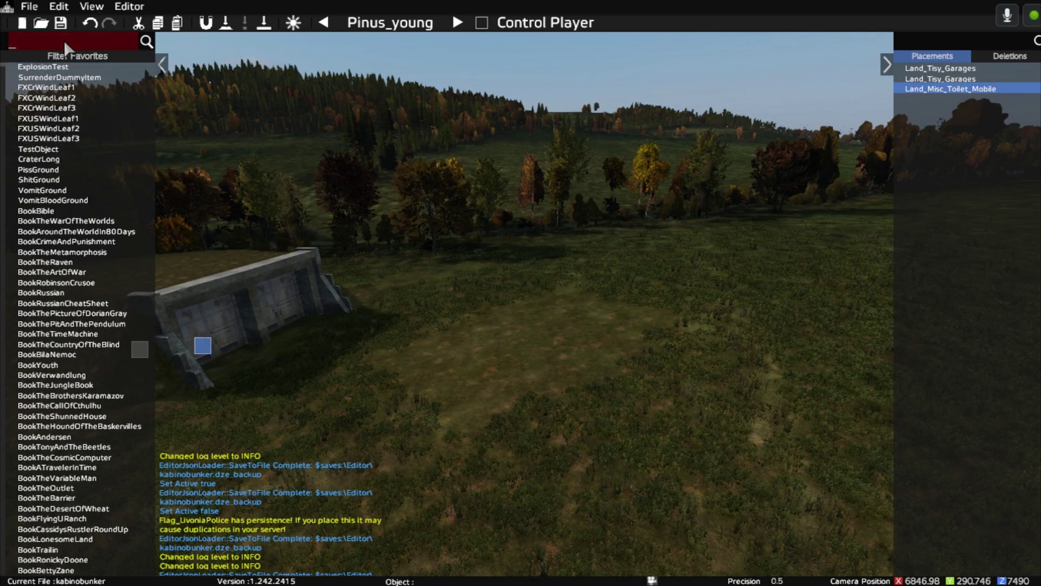
pyautogui.write('polive')
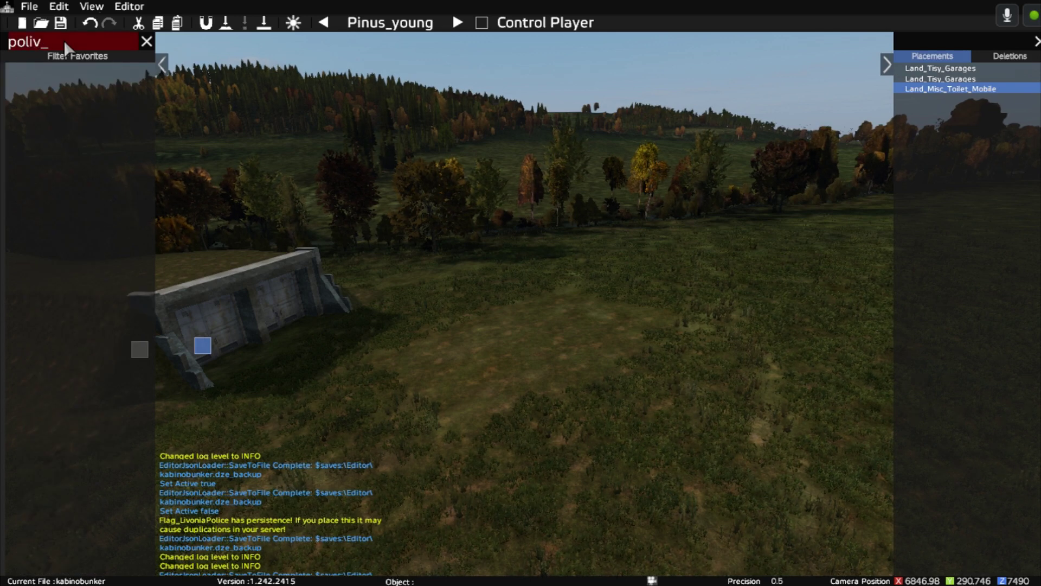
pyautogui.press('BackSpace')
pyautogui.write('ce')
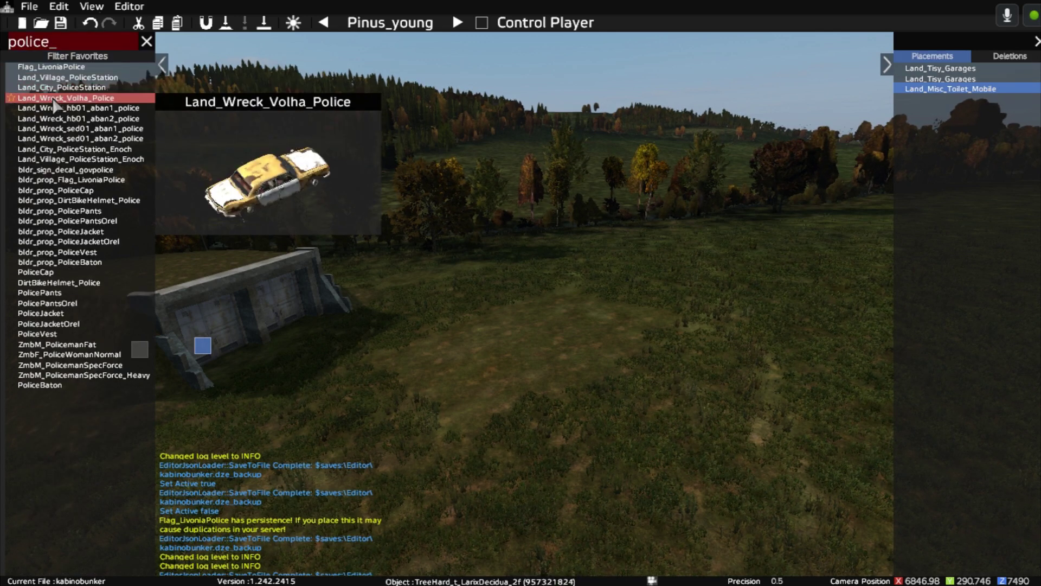
# Step: Place Land_City_PoliceStation in the open field beside the bunker and rotate it so its columned entrance front faces the camera
pyautogui.moveTo(60, 88); pyautogui.dragTo(604, 319)
pyautogui.press('s')
pyautogui.press('d')
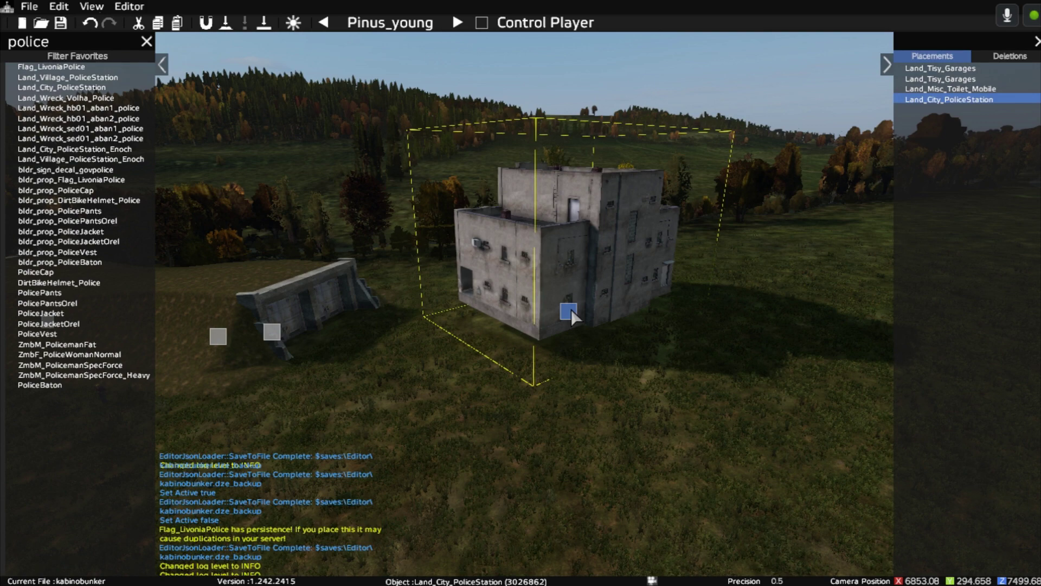
pyautogui.moveTo(571, 308)
pyautogui.keyDown('shift'); pyautogui.mouseDown()
pyautogui.moveTo(553, 311)
pyautogui.moveTo(588, 281)
pyautogui.moveTo(617, 305)
pyautogui.moveTo(521, 314)
pyautogui.moveTo(617, 311)
pyautogui.moveTo(574, 318)
pyautogui.moveTo(587, 319)
pyautogui.mouseUp(); pyautogui.keyUp('shift')
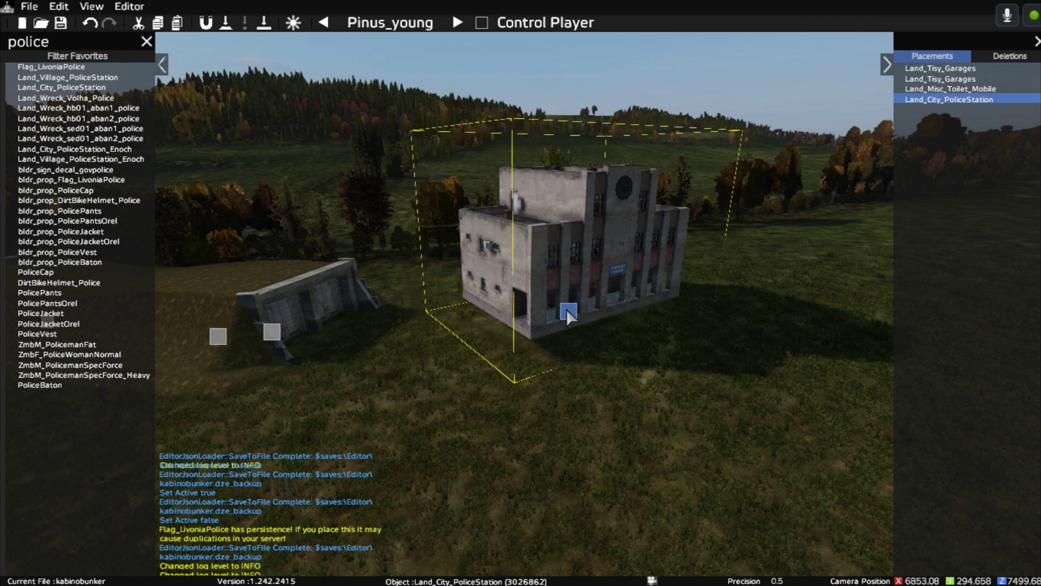
# Step: Move the police station slightly nearer the camera and nudge it sideways in small increments
pyautogui.moveTo(566, 309); pyautogui.dragTo(577, 339)
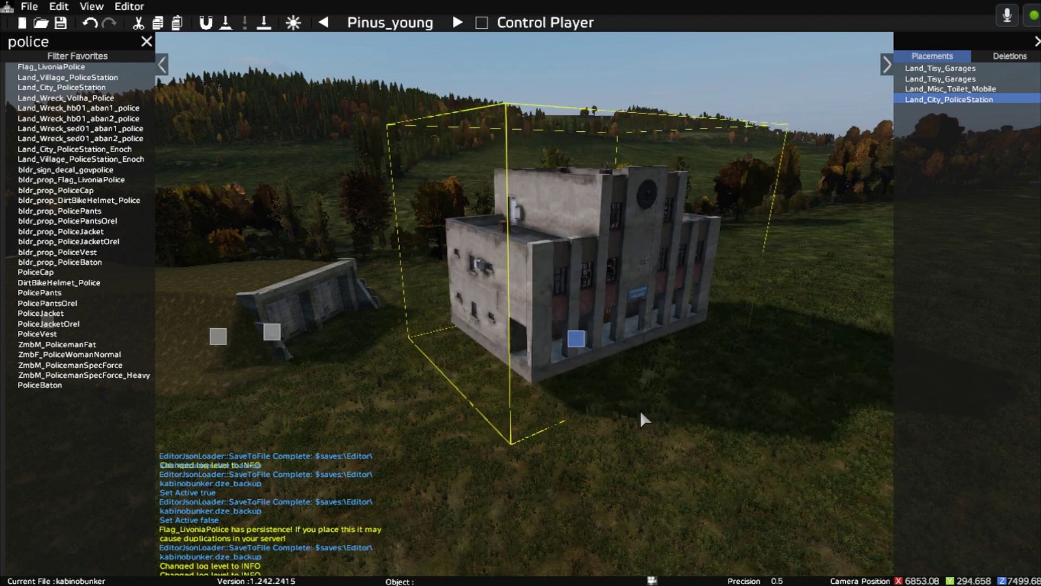
pyautogui.press('Left')
pyautogui.press('Left')
pyautogui.press('Left')
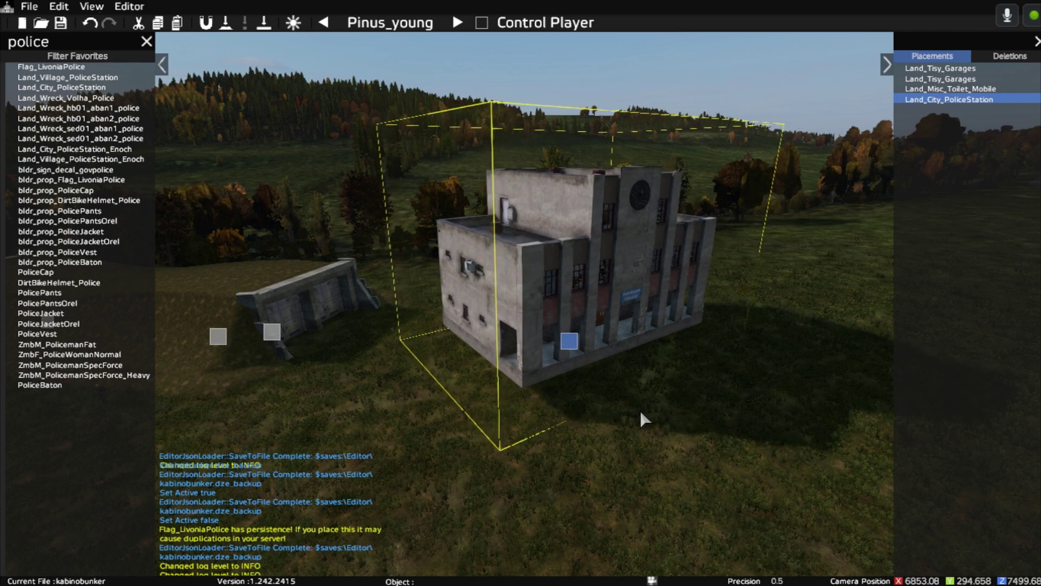
pyautogui.press('Right')
pyautogui.press('Right')
pyautogui.keyDown('shift'); pyautogui.scroll(-5, 640, 410); pyautogui.keyUp('shift')
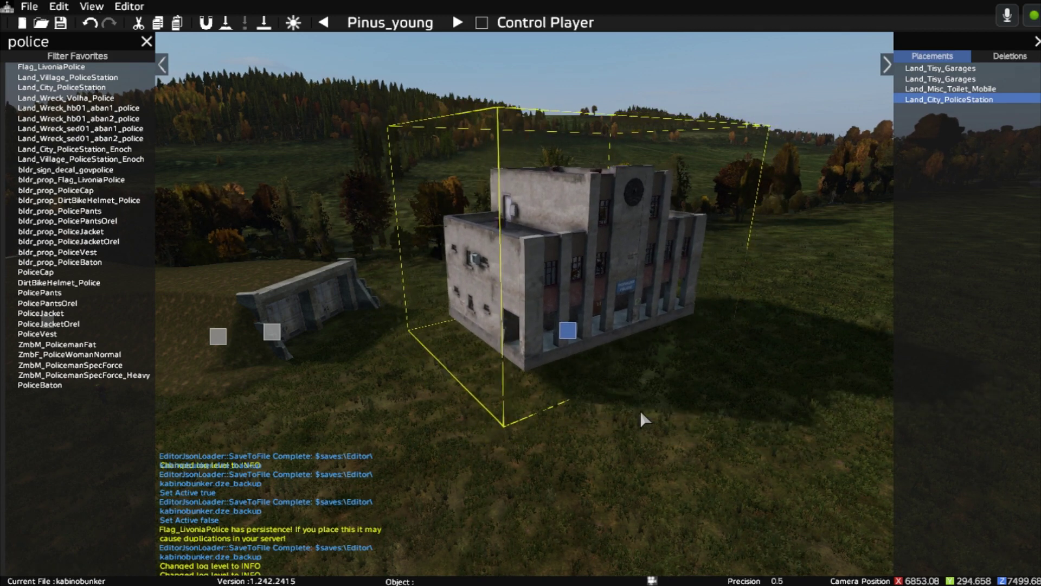
pyautogui.keyDown('shift'); pyautogui.scroll(-5, 640, 411); pyautogui.keyUp('shift')
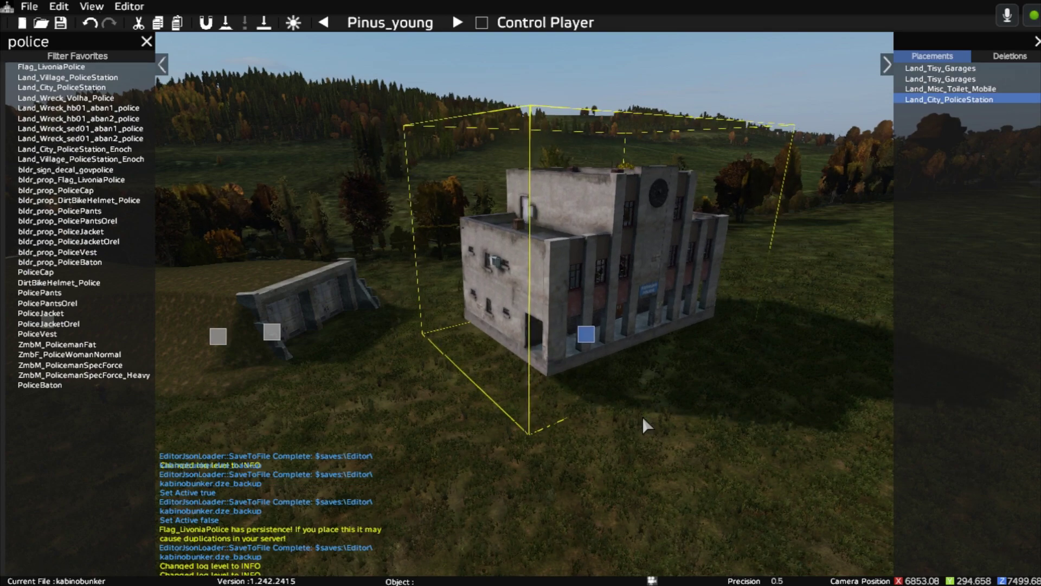
# Step: Adjust the police station's position with fine nudges, checking the front corner of its base up close
pyautogui.moveTo(642, 416); pyautogui.dragTo(665, 447, button='right')
pyautogui.press('w')
pyautogui.press('w')
pyautogui.press('d')
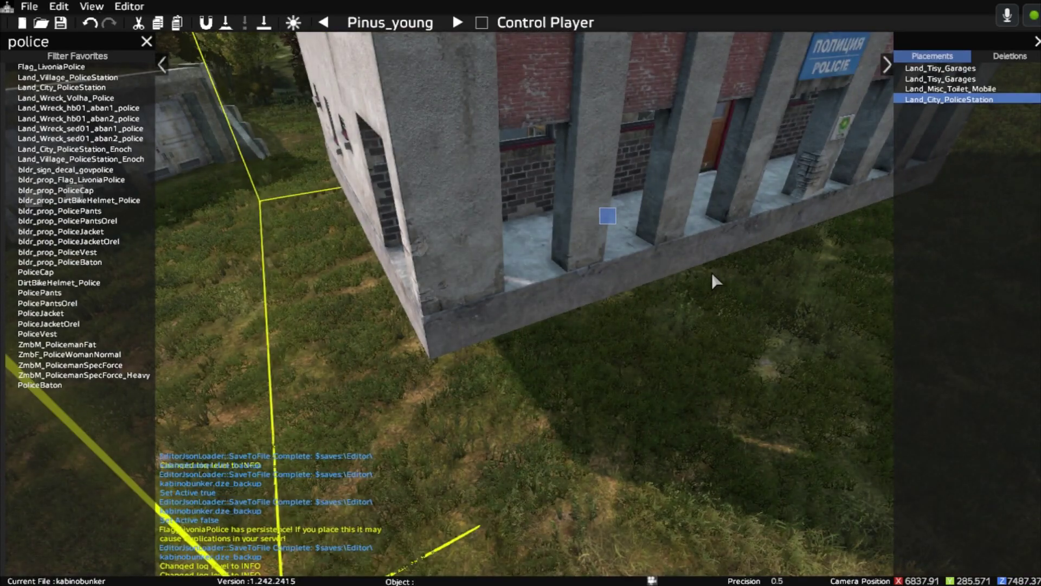
pyautogui.press('Right')
pyautogui.keyDown('shift'); pyautogui.scroll(-5, 712, 273); pyautogui.keyUp('shift')
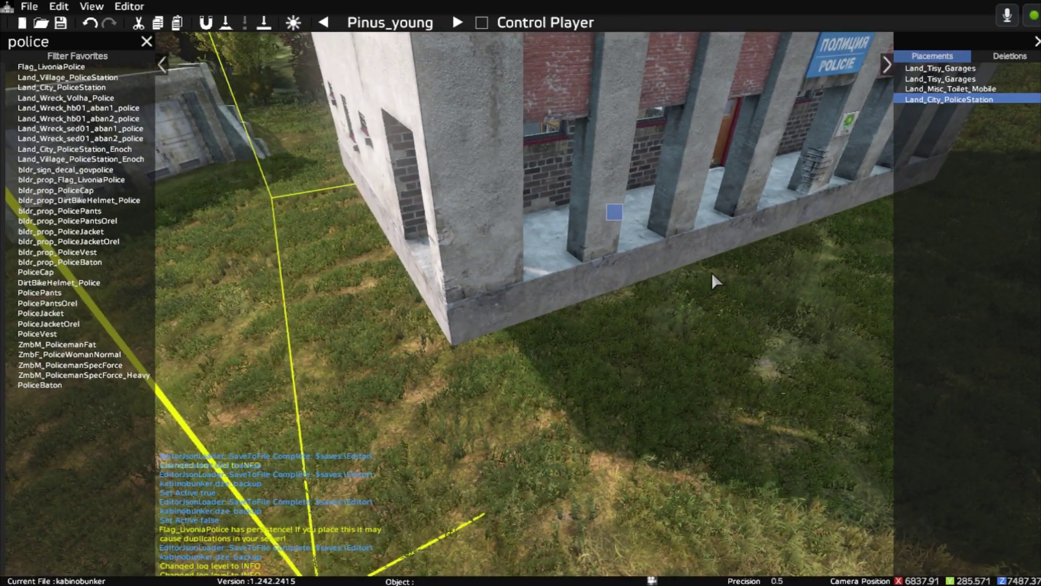
pyautogui.keyDown('shift'); pyautogui.scroll(-4, 712, 273); pyautogui.keyUp('shift')
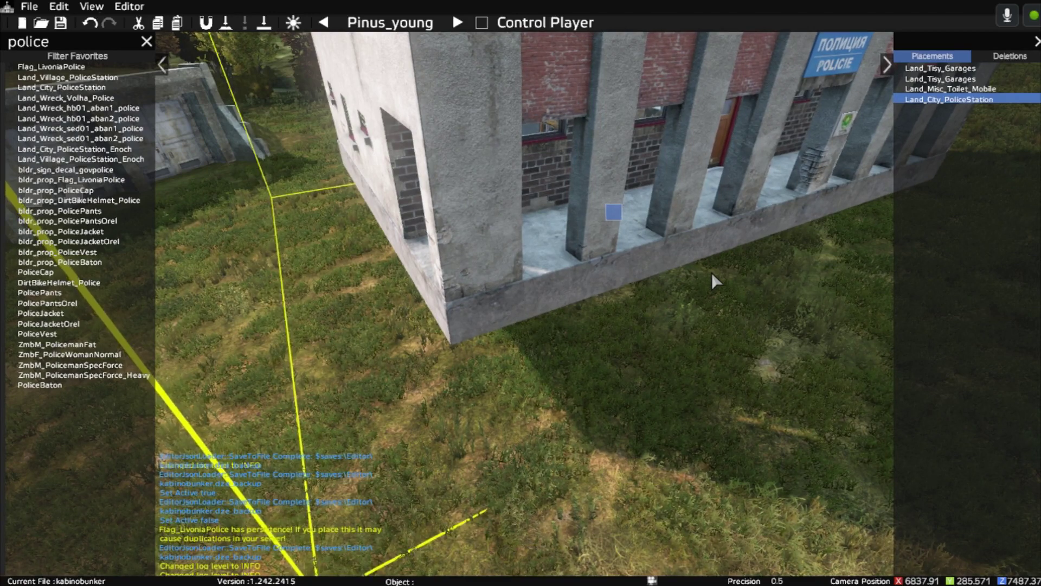
# Step: Nudge the police station back and forth to fine-tune where its front edge sits over the grass
pyautogui.press('w')
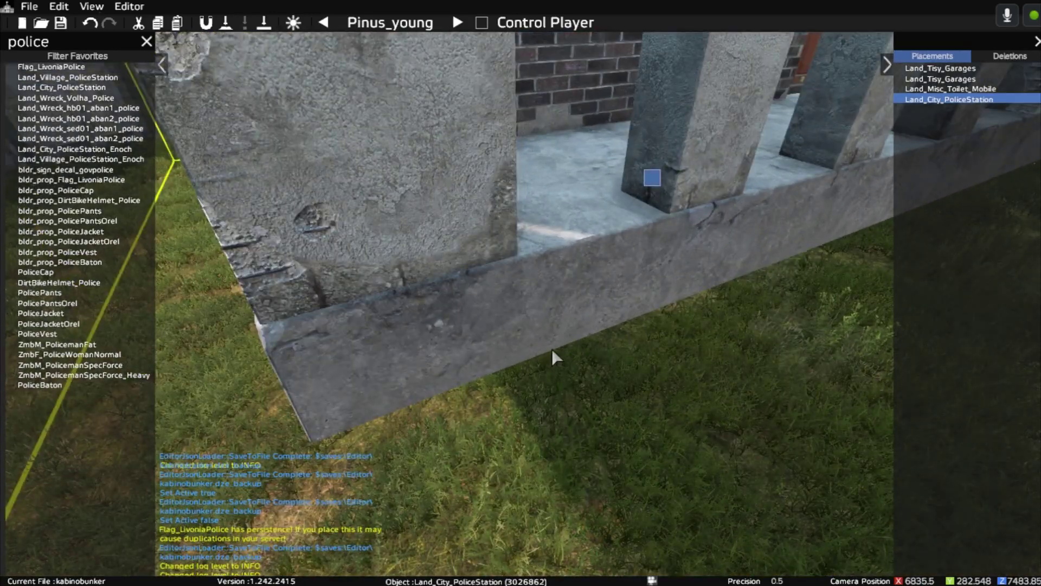
pyautogui.press('Up')
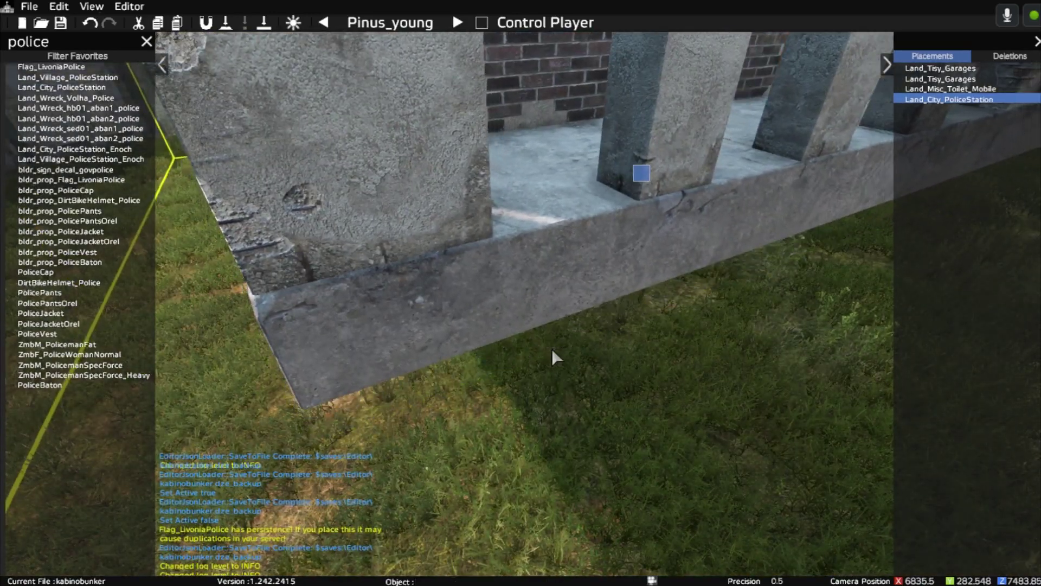
pyautogui.press('Up')
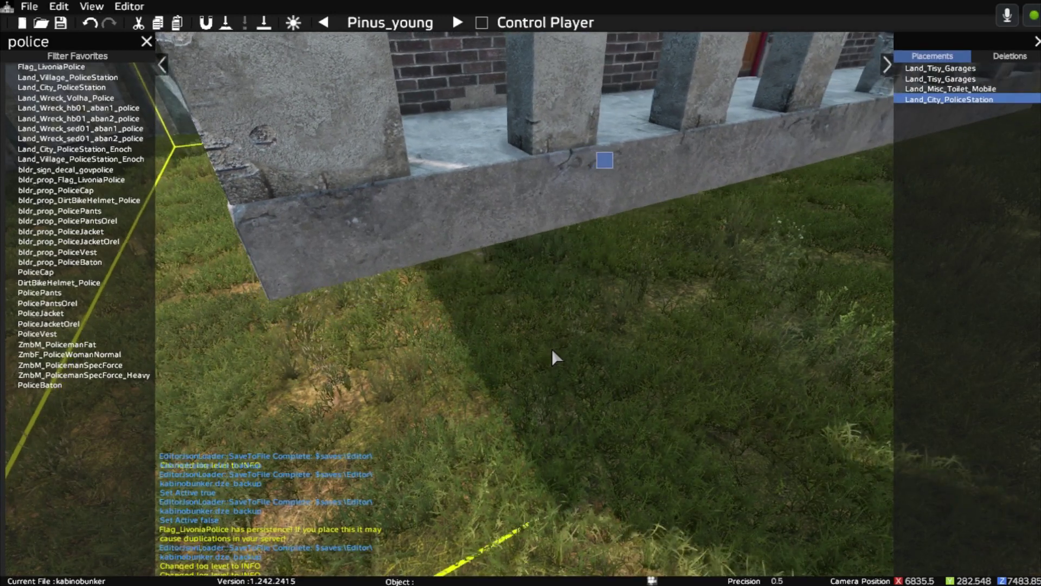
pyautogui.press('Down')
pyautogui.keyDown('ctrl'); pyautogui.scroll(-4, 551, 349); pyautogui.keyUp('ctrl')
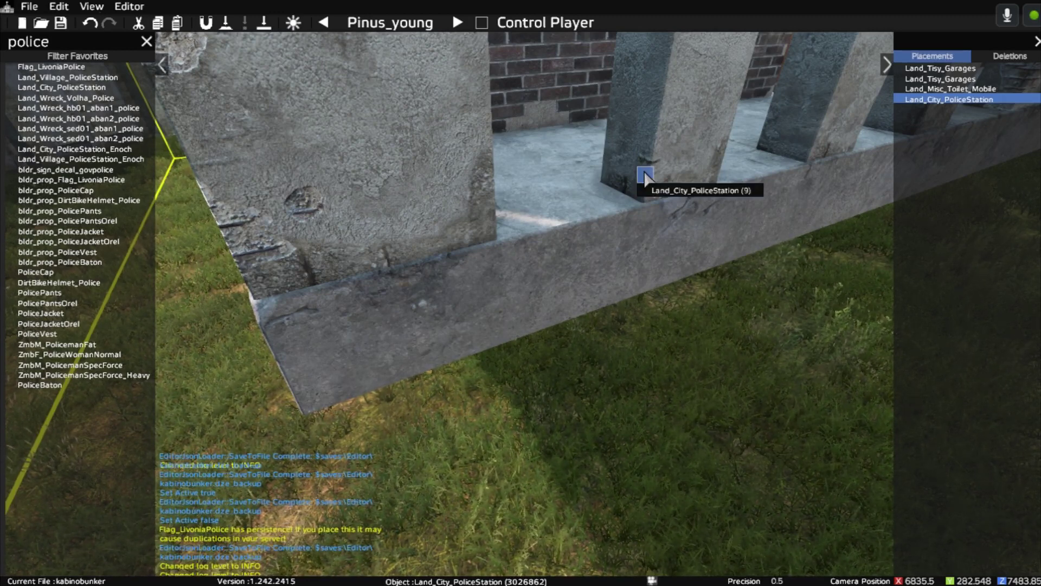
# Step: Lower the police station until its raised base sinks into the ground and its front walkway is about level with the grass
pyautogui.moveTo(644, 172); pyautogui.dragTo(639, 250)
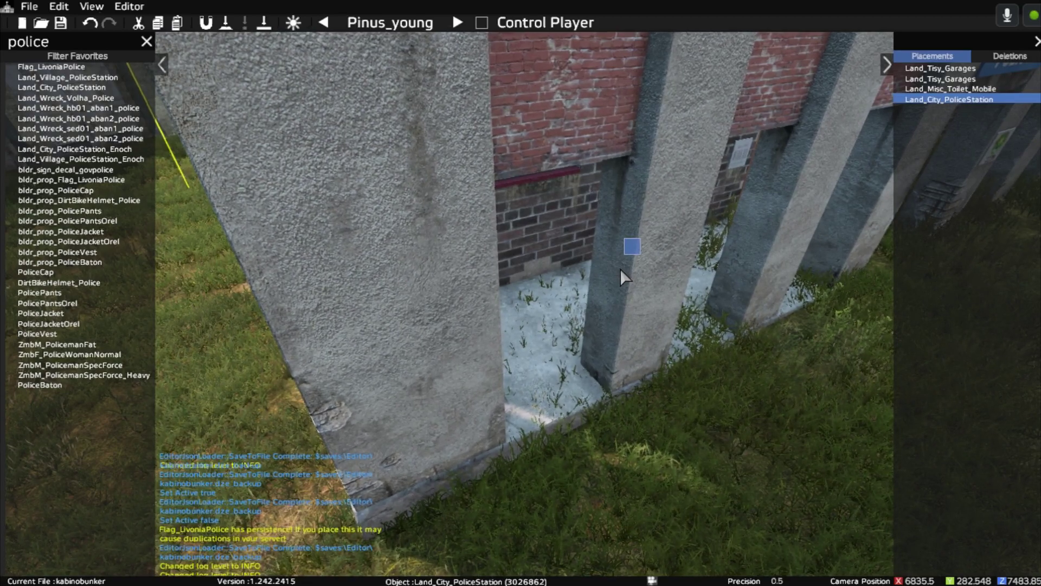
pyautogui.press('s')
pyautogui.moveTo(617, 353); pyautogui.dragTo(654, 350, button='right')
pyautogui.press('a')
pyautogui.press('d')
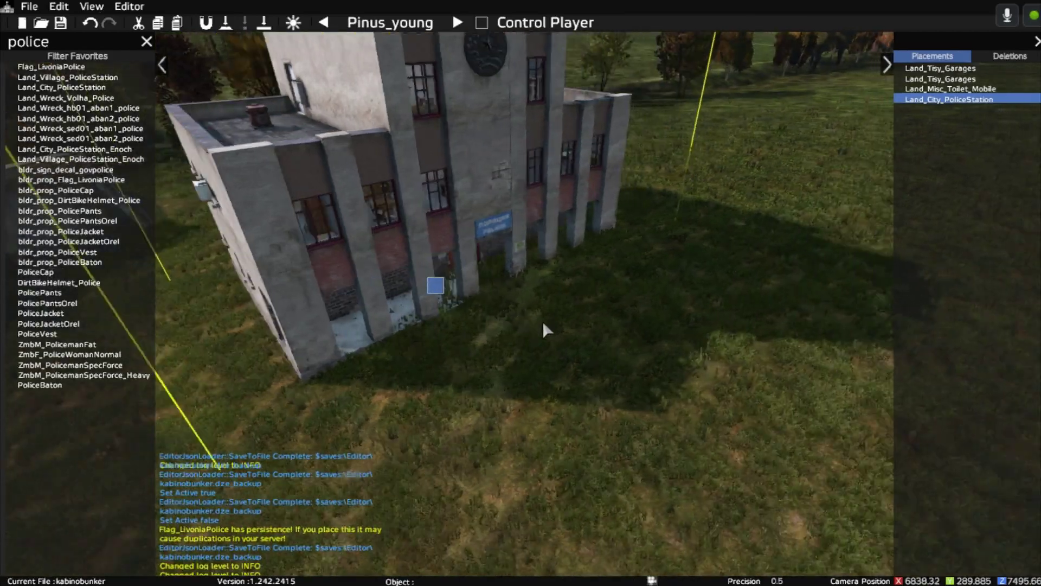
pyautogui.moveTo(452, 326); pyautogui.dragTo(438, 326, button='right')
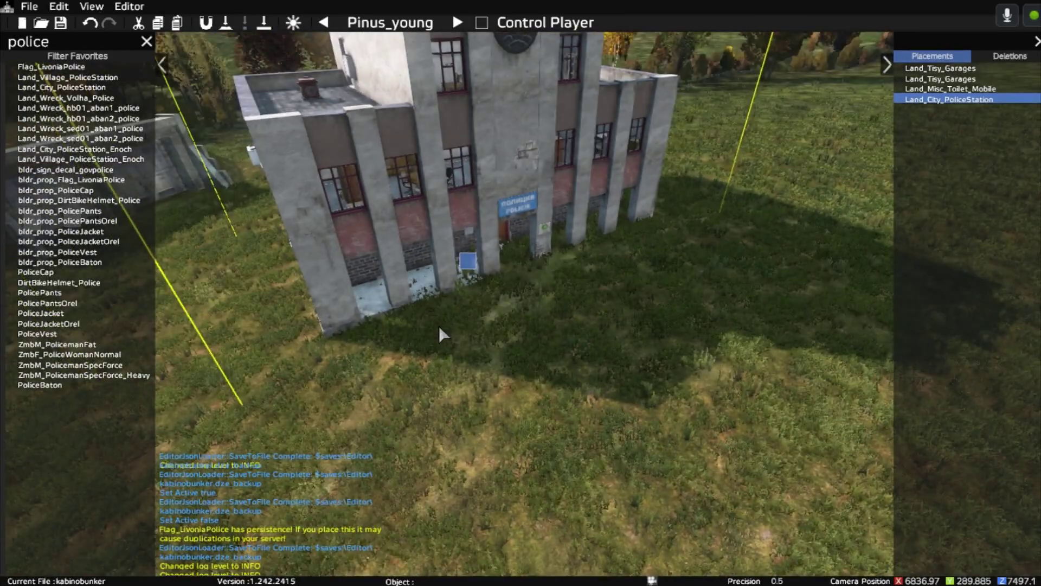
# Step: Open the police station's properties and set its Y position to 286.4 so the raised front base shows above the grass
pyautogui.doubleClick(470, 260)
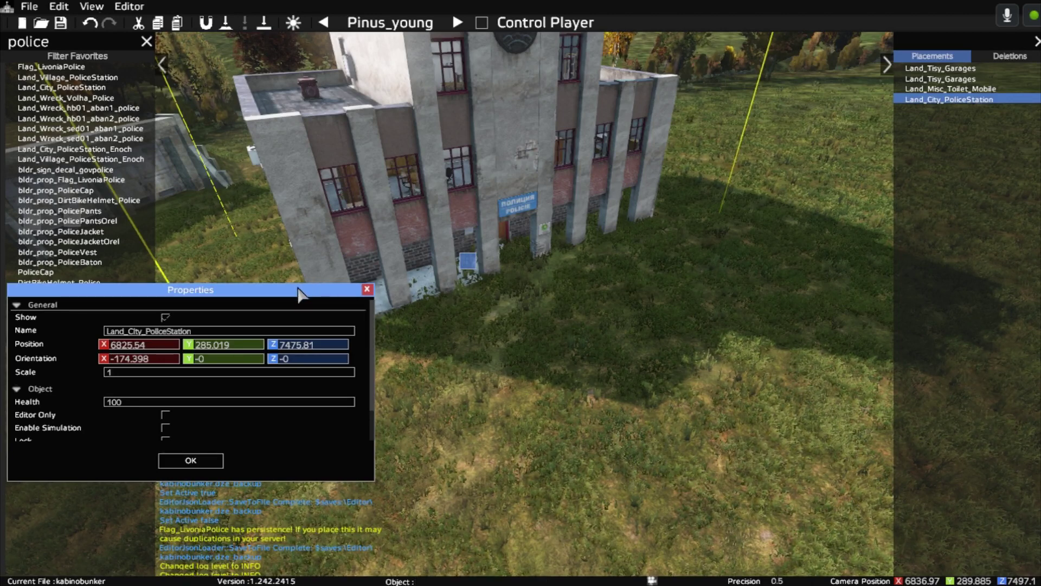
pyautogui.moveTo(301, 295); pyautogui.dragTo(296, 310)
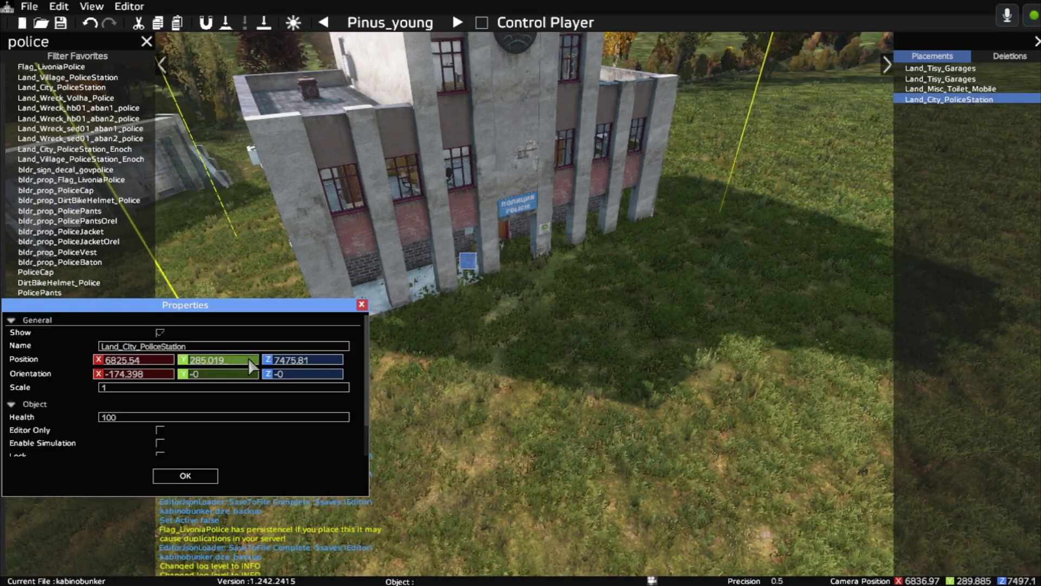
pyautogui.scroll(4, 251, 367)
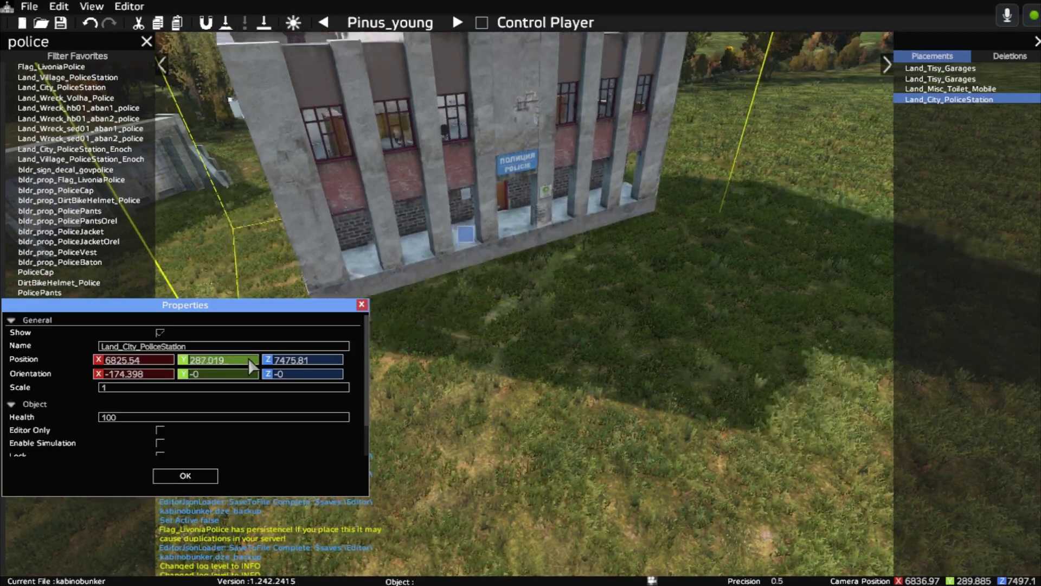
pyautogui.scroll(1, 251, 367)
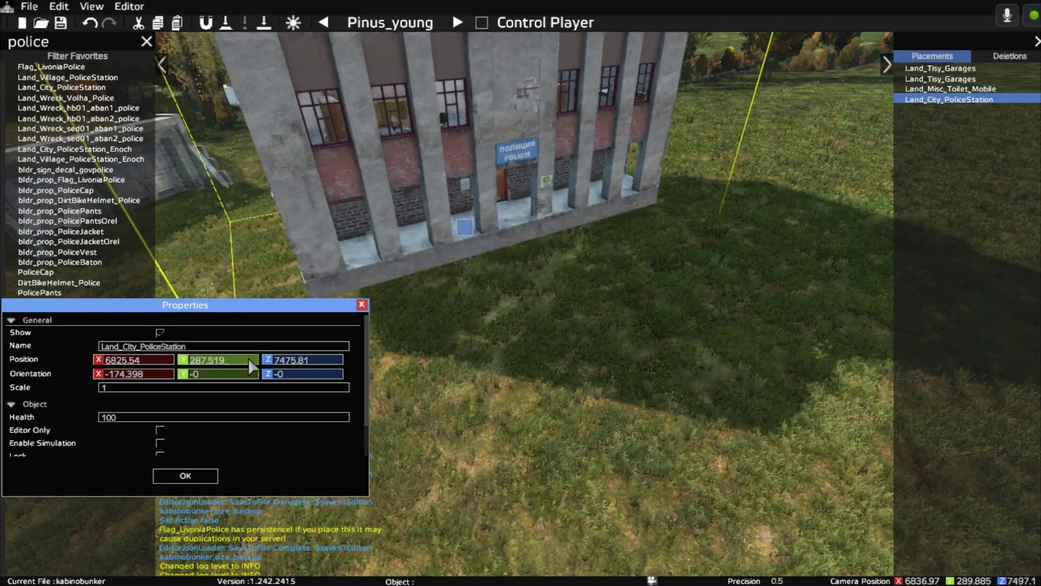
pyautogui.scroll(-1, 251, 366)
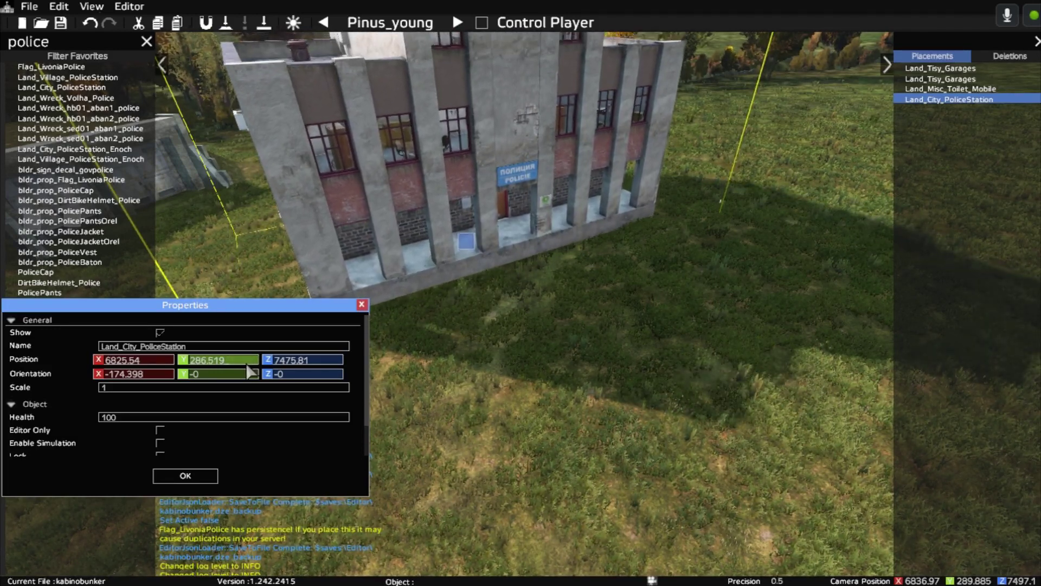
pyautogui.scroll(-1, 252, 367)
pyautogui.scroll(-1, 251, 372)
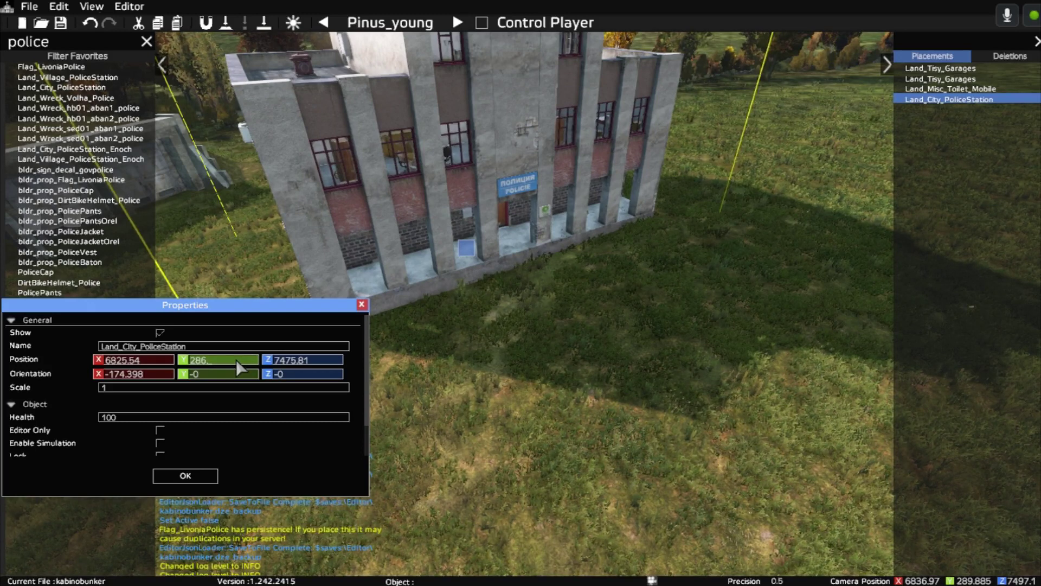
pyautogui.scroll(1, 236, 360)
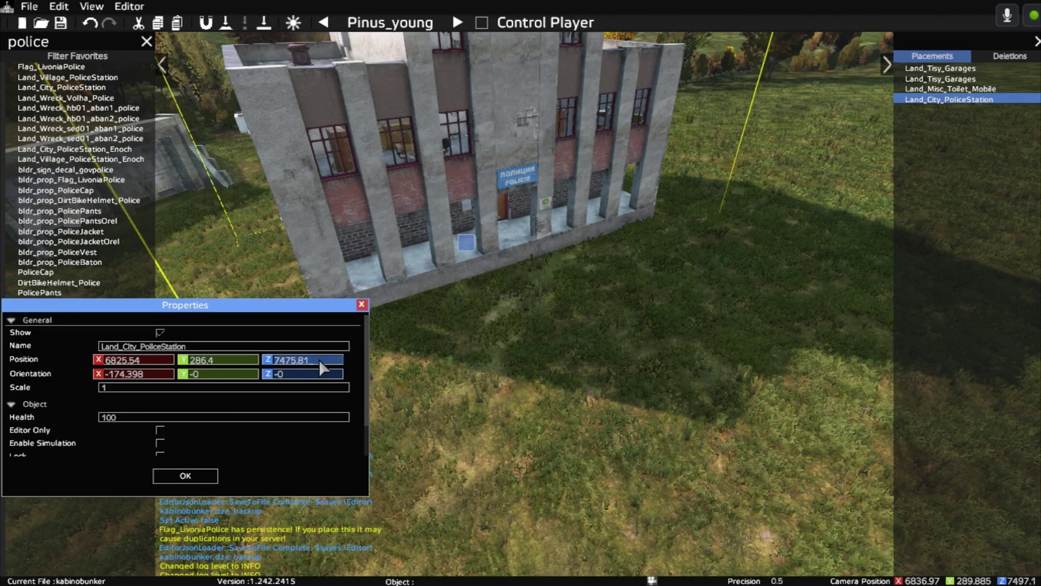
# Step: Shift the police station along the Z axis by setting its Z position to 7474.91
pyautogui.scroll(-1, 319, 359)
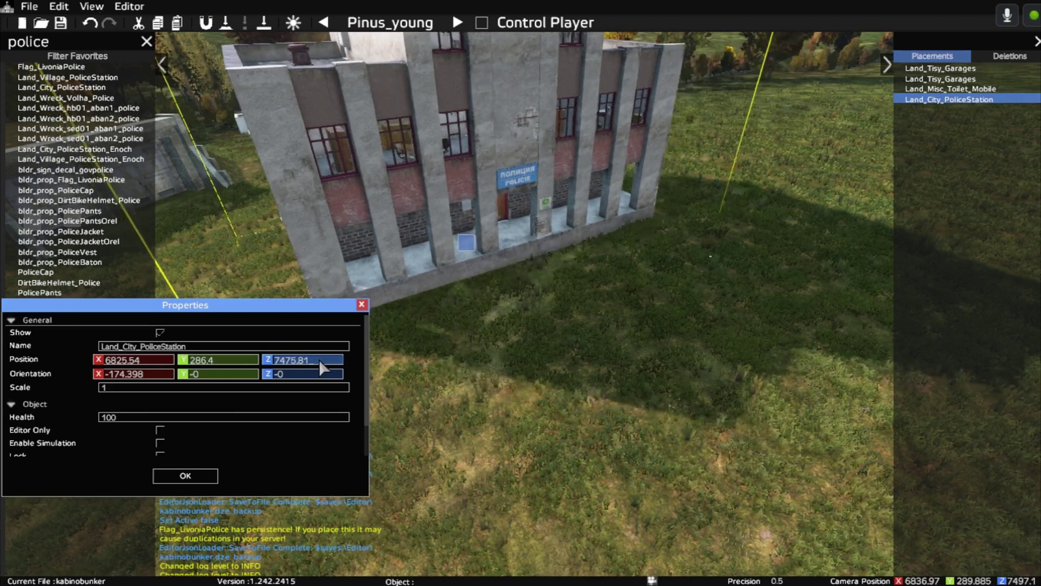
pyautogui.scroll(-3, 319, 360)
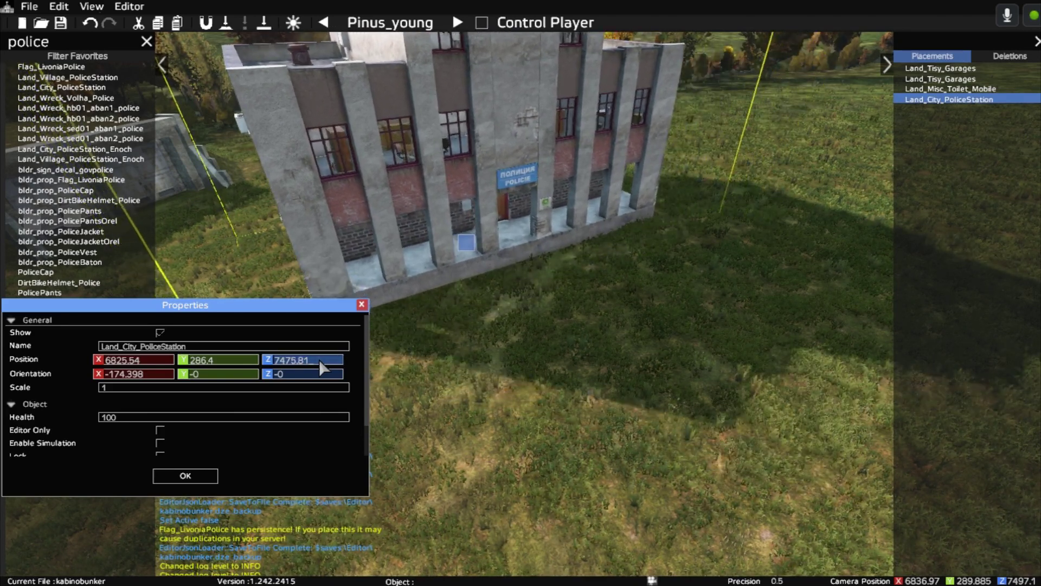
pyautogui.scroll(3, 318, 360)
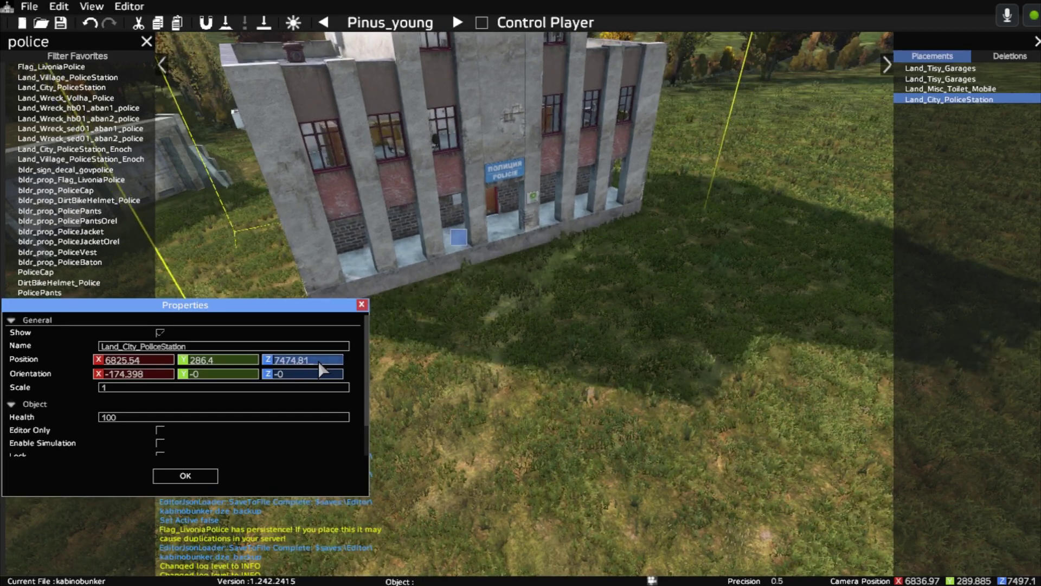
pyautogui.scroll(-1, 318, 361)
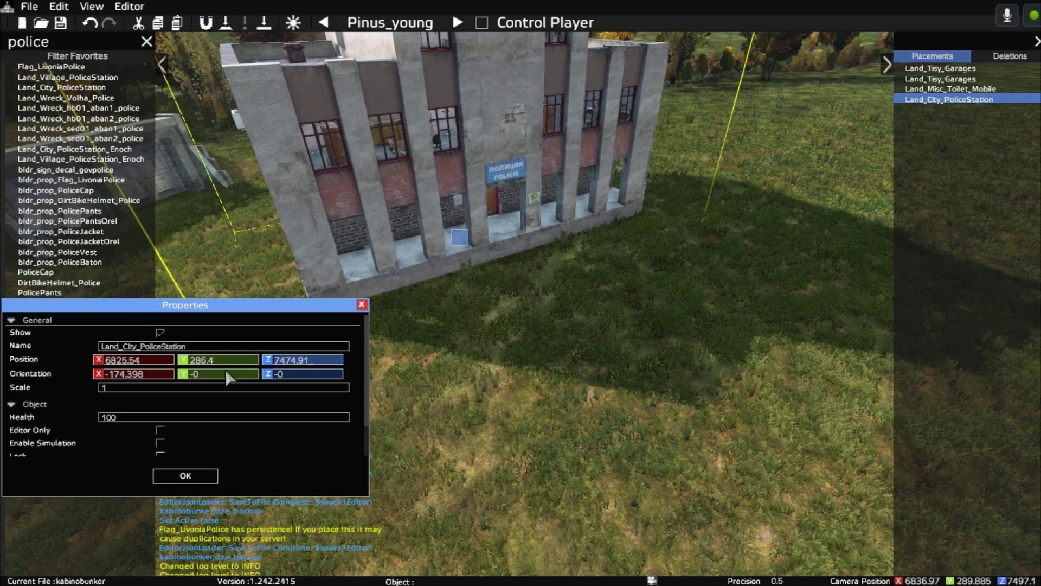
# Step: Try tilting the police station with Y orientation values of 4 and 4.5
pyautogui.click(174, 375)
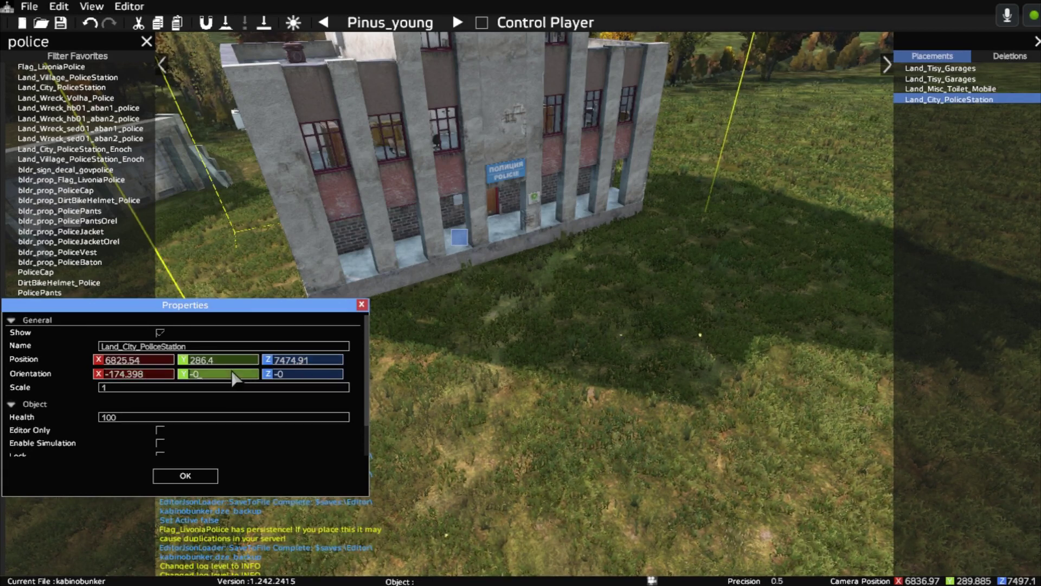
pyautogui.press('BackSpace')
pyautogui.press('BackSpace')
pyautogui.write('4')
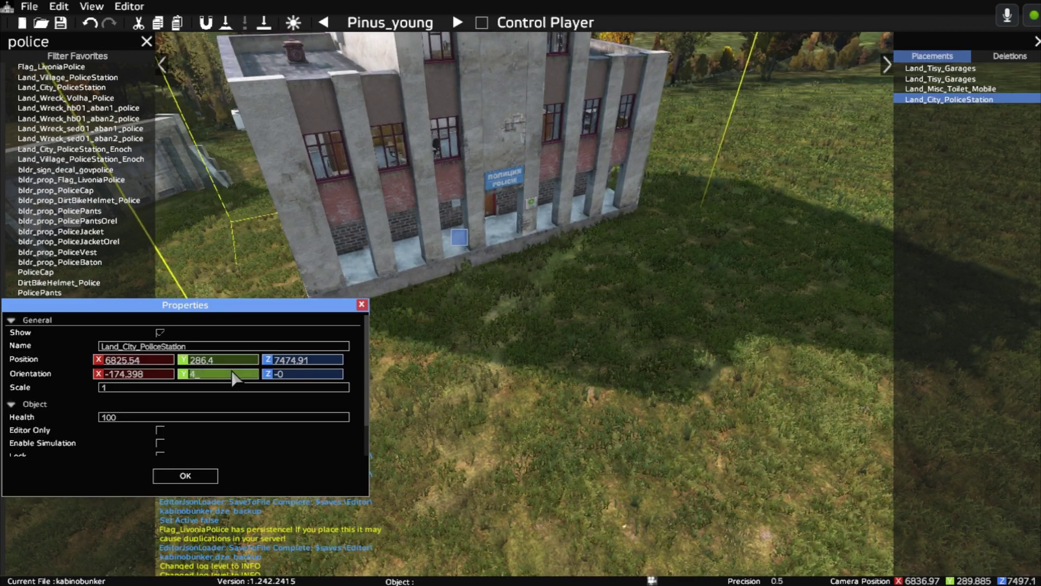
pyautogui.press('BackSpace')
pyautogui.write('7.5')
pyautogui.press('BackSpace')
pyautogui.press('BackSpace')
pyautogui.press('BackSpace')
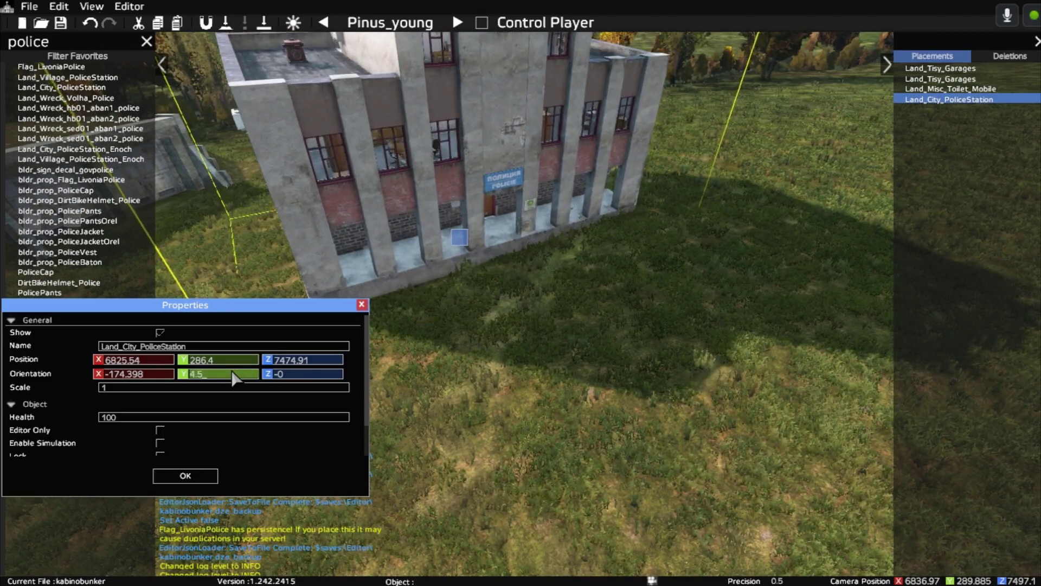
pyautogui.write('-3')
pyautogui.press('BackSpace')
pyautogui.press('BackSpace')
pyautogui.write('4')
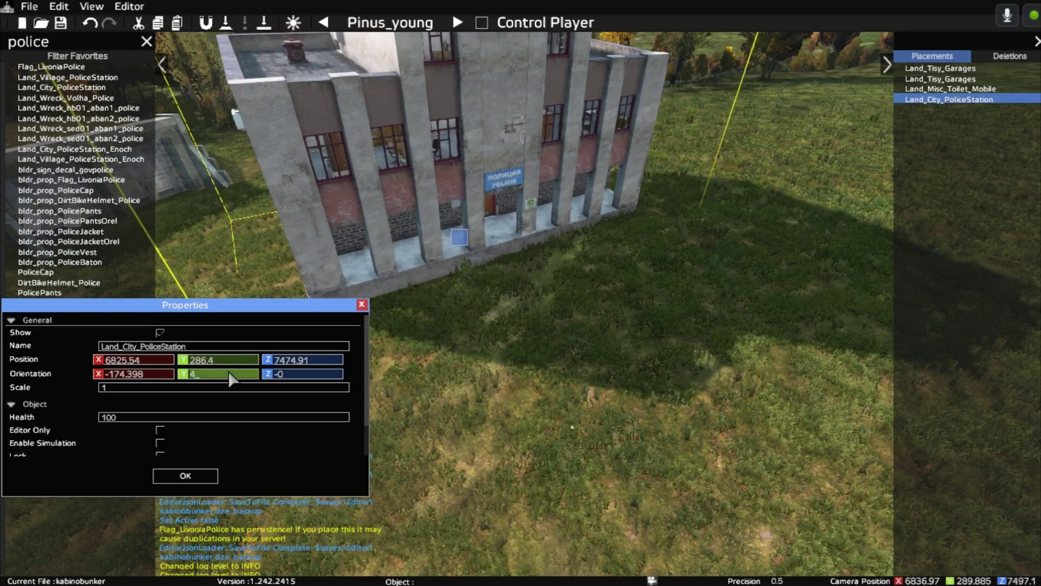
# Step: Reduce the police station's tilt step by step and set its Y orientation to 1.4
pyautogui.scroll(-10, 229, 373)
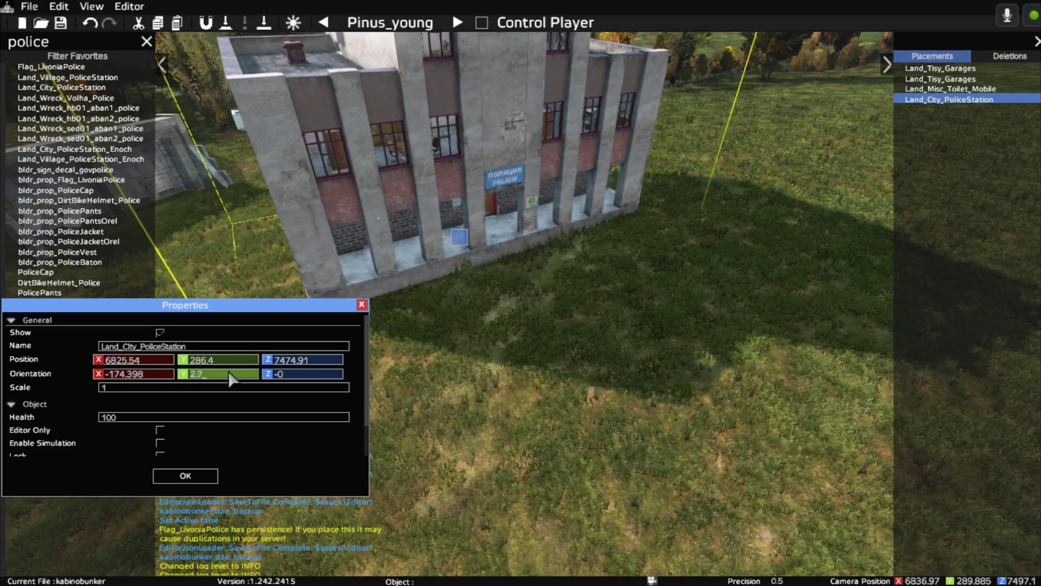
pyautogui.press('BackSpace')
pyautogui.press('BackSpace')
pyautogui.press('BackSpace')
pyautogui.write('3')
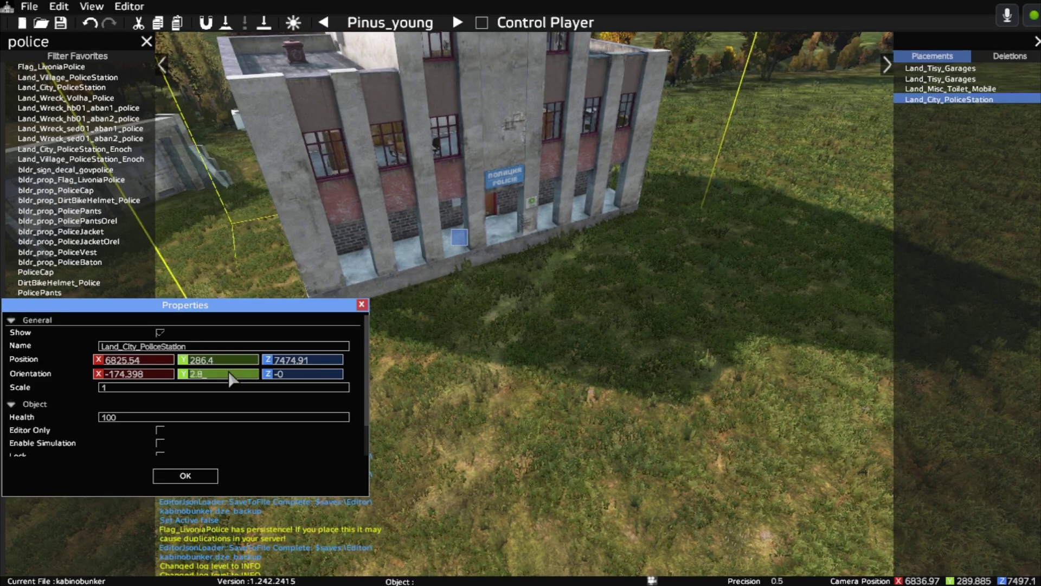
pyautogui.press('BackSpace')
pyautogui.write('1.9')
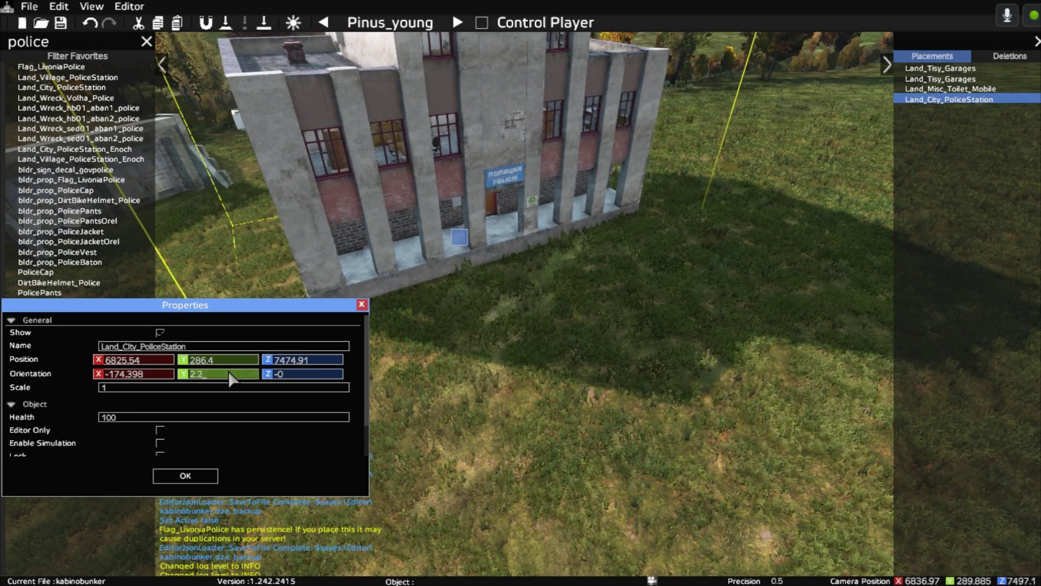
pyautogui.press('BackSpace')
pyautogui.press('BackSpace')
pyautogui.press('BackSpace')
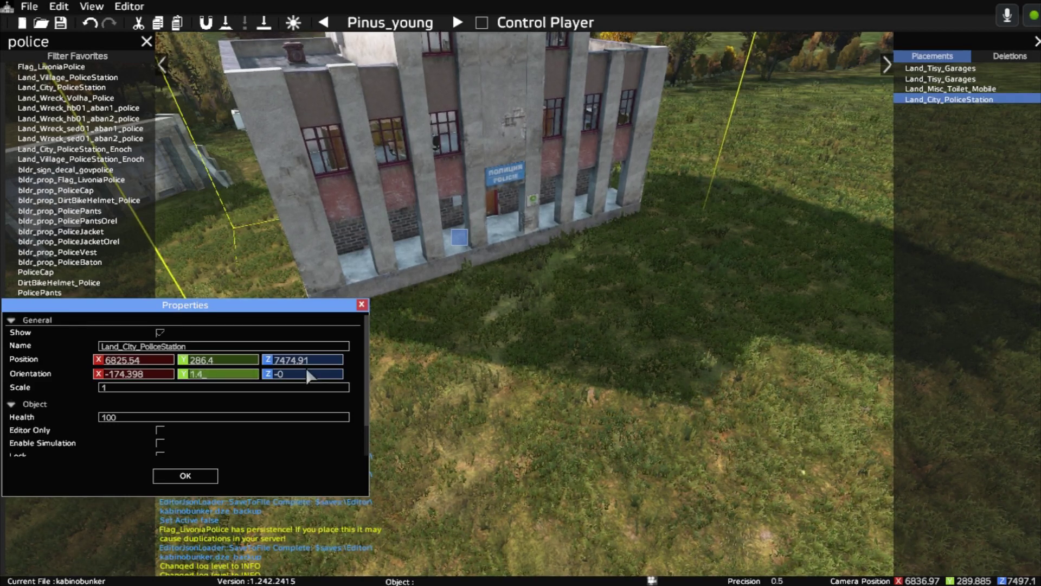
pyautogui.write('1.4')
# Step: Try Z orientation values of 2.5 and 0.5 on the police station
pyautogui.click(309, 375)
pyautogui.press('BackSpace')
pyautogui.press('BackSpace')
pyautogui.write('1.5')
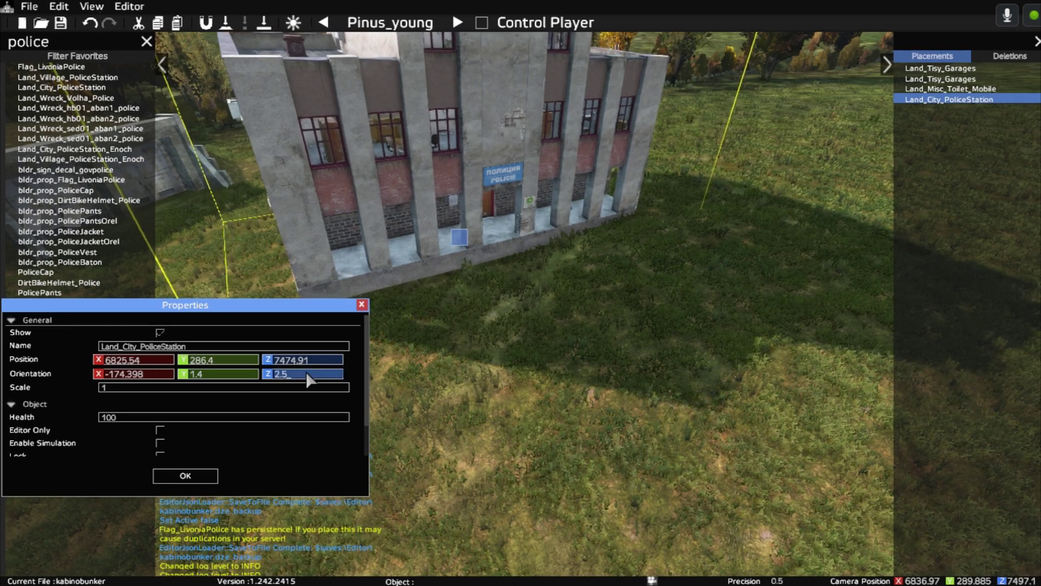
pyautogui.press('BackSpace')
pyautogui.press('BackSpace')
pyautogui.press('BackSpace')
pyautogui.write('-2')
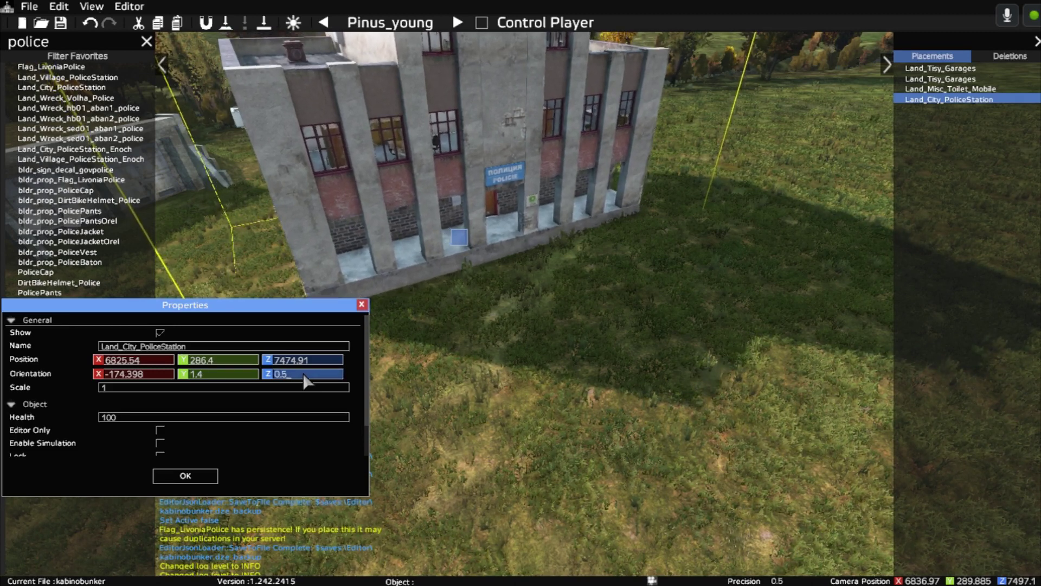
# Step: Set the police station's Z orientation to -0.55555 and close its properties
pyautogui.press('BackSpace')
pyautogui.press('BackSpace')
pyautogui.write('-0.4')
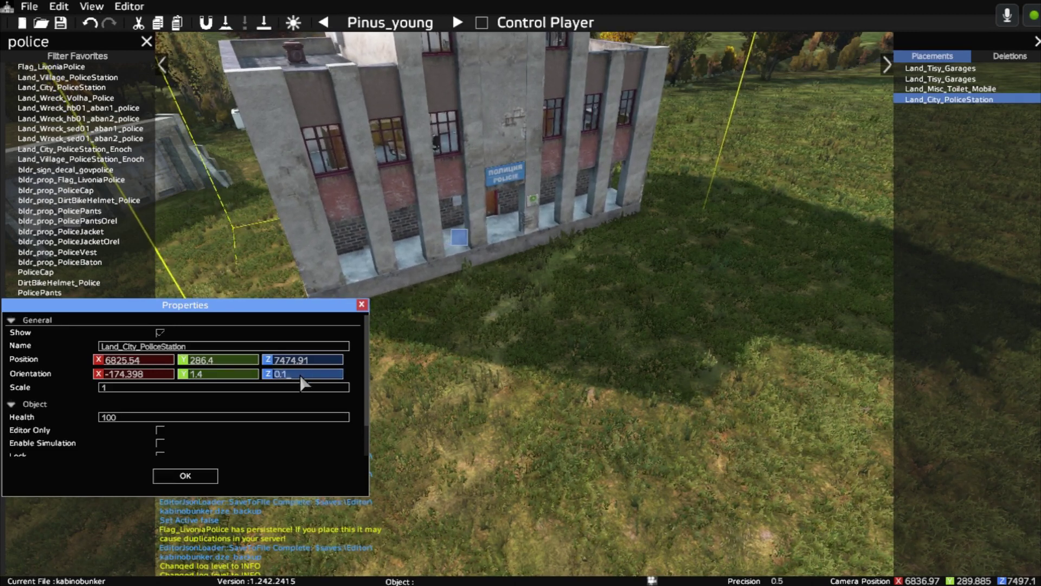
pyautogui.press('BackSpace')
pyautogui.write('6')
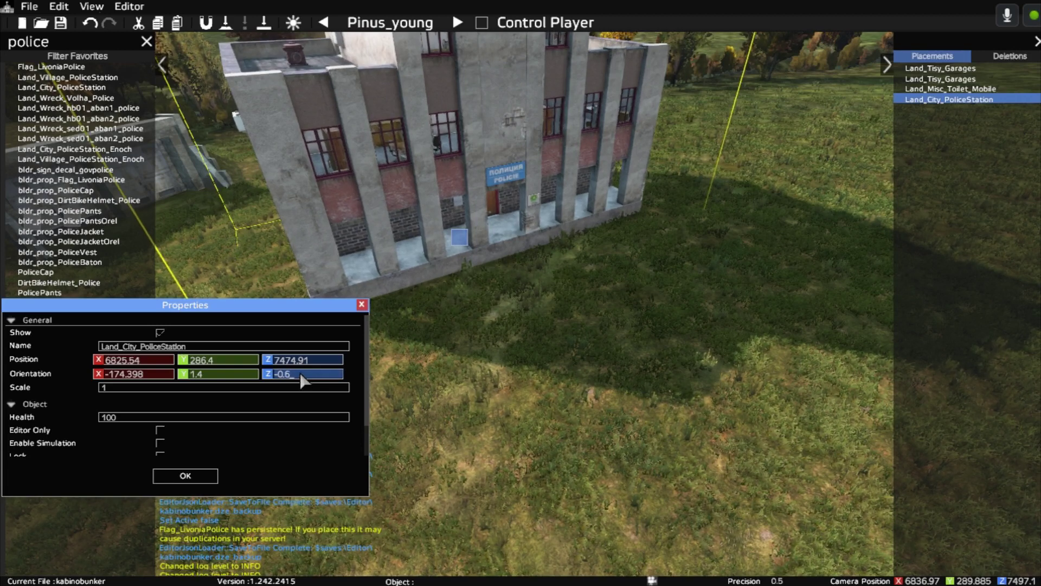
pyautogui.press('BackSpace')
pyautogui.write('5')
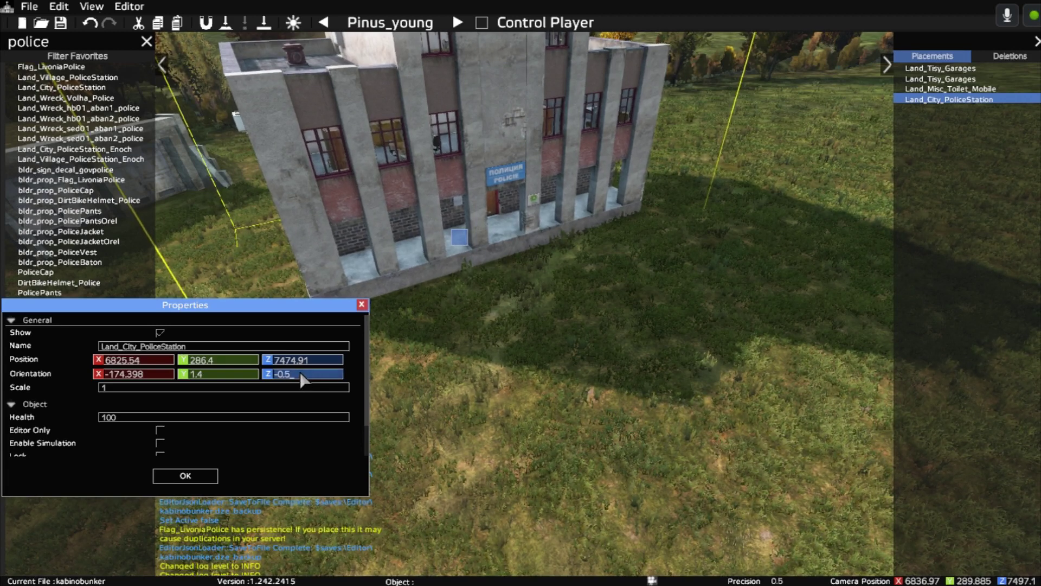
pyautogui.write('5555')
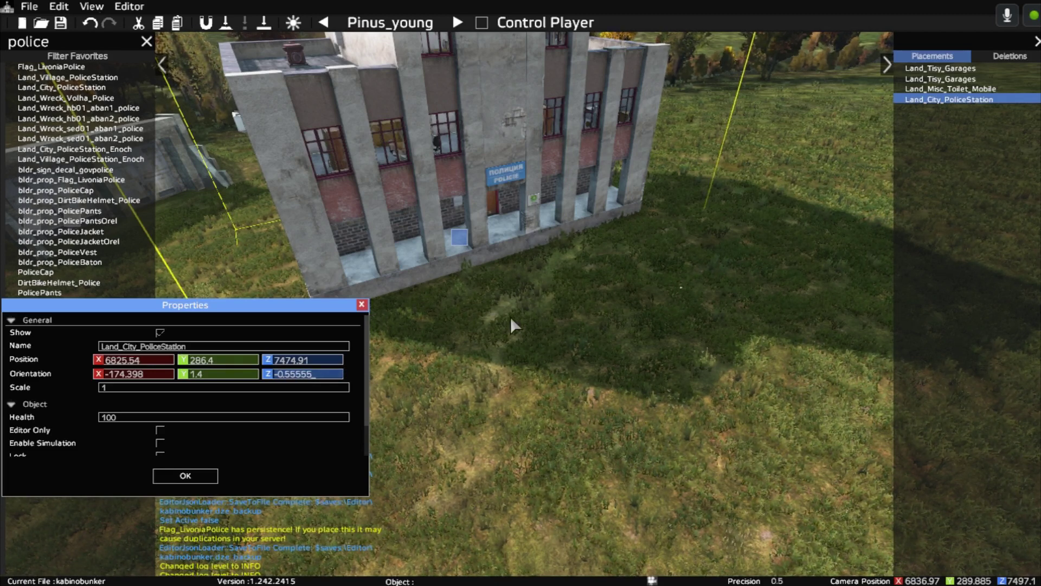
pyautogui.click(362, 304)
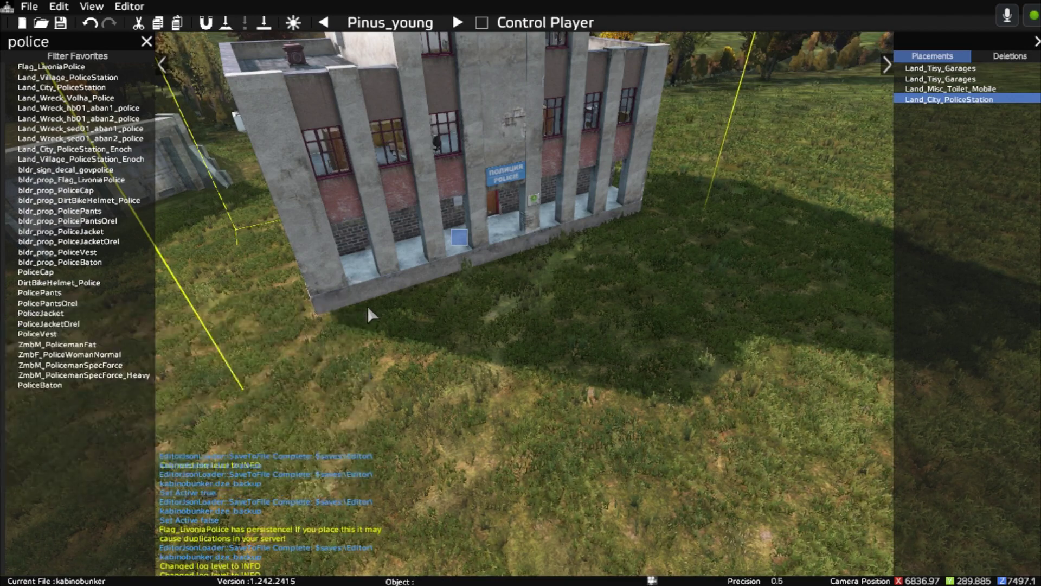
# Step: Deselect the police station, put the player character on the grass in front of it, and take control in third-person view
pyautogui.moveTo(463, 337); pyautogui.dragTo(494, 337, button='right')
pyautogui.press('s')
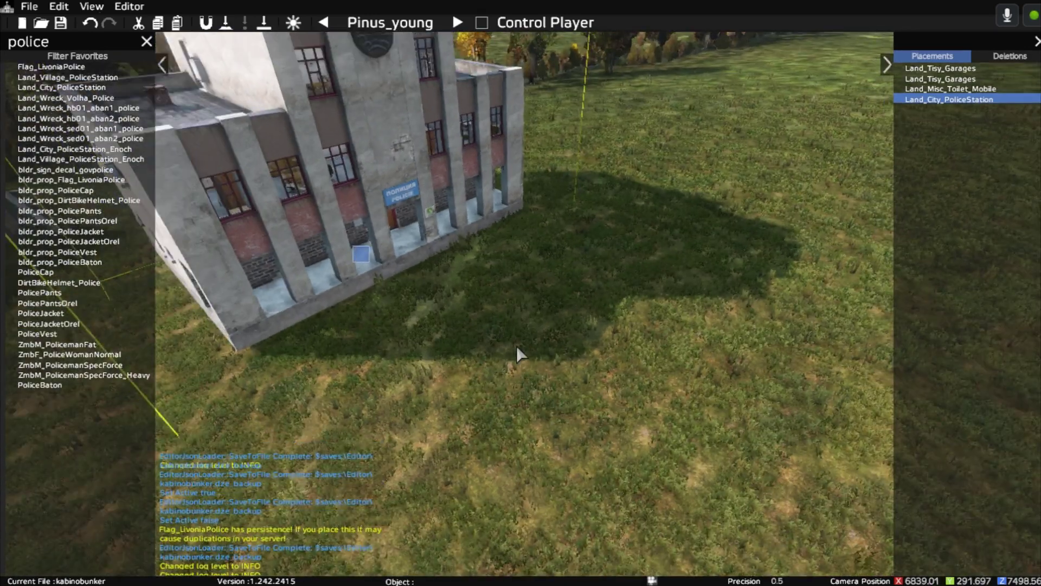
pyautogui.click(518, 345)
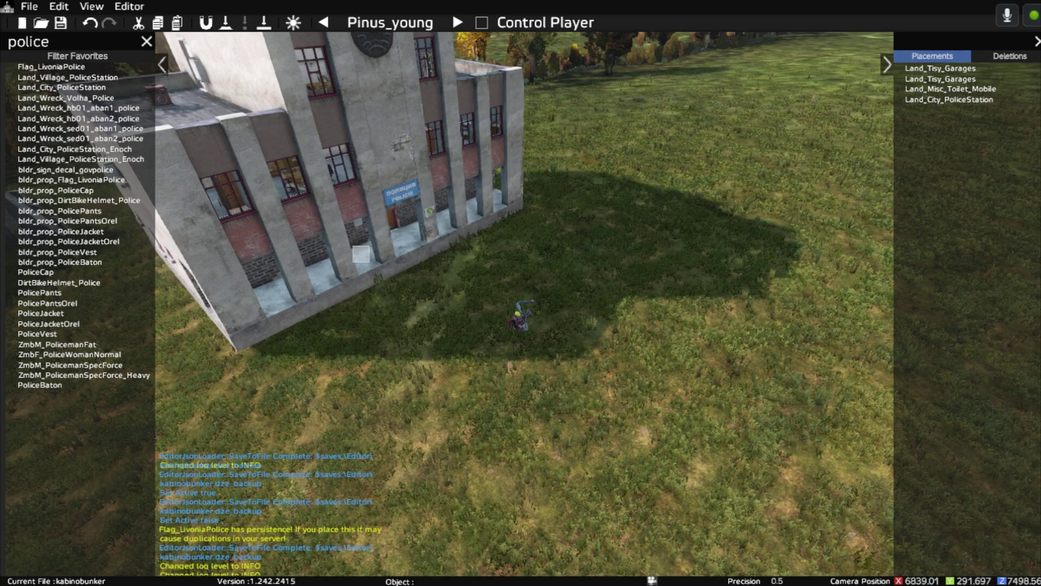
pyautogui.press('p')
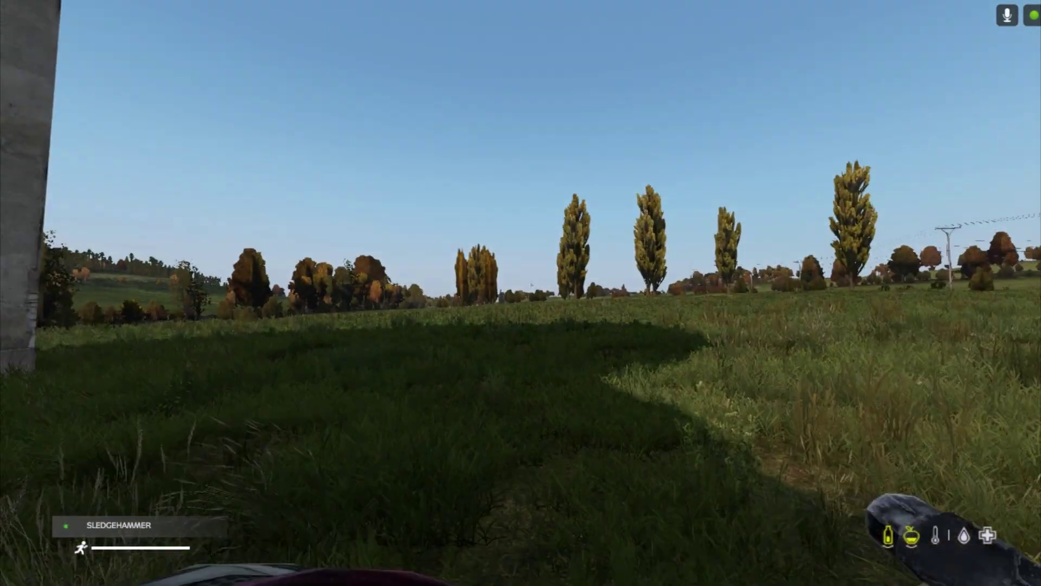
pyautogui.press('v')
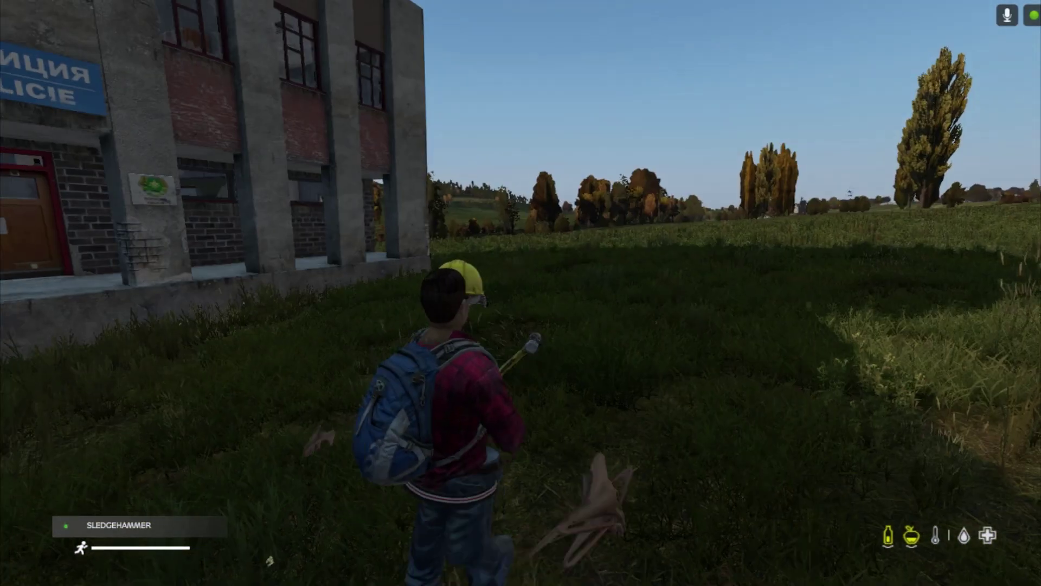
# Step: Walk the character to the police station, climb onto the front walkway, and go around outside to inspect how the base meets the ground
pyautogui.press('w')
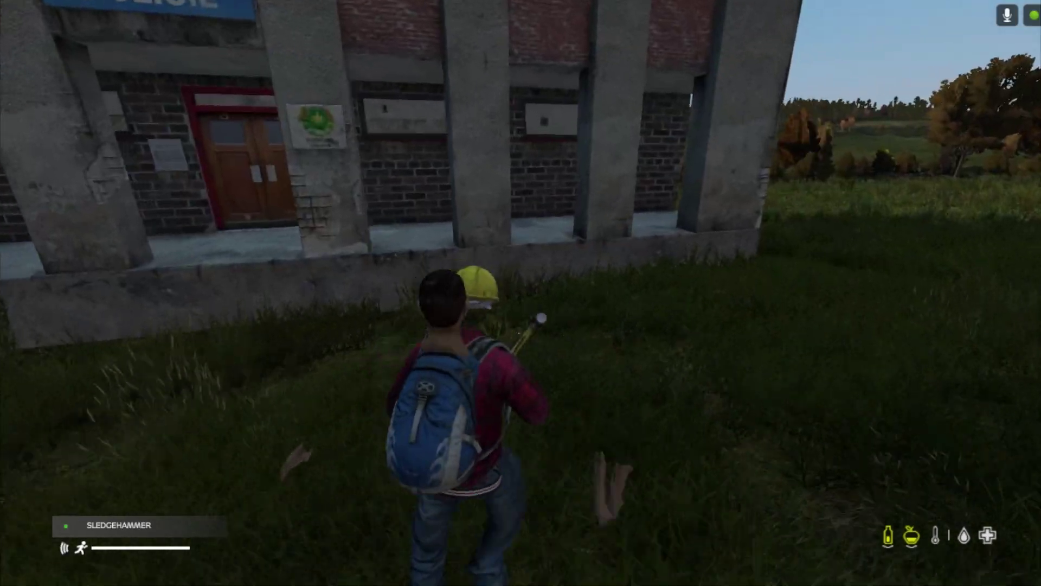
pyautogui.press('w')
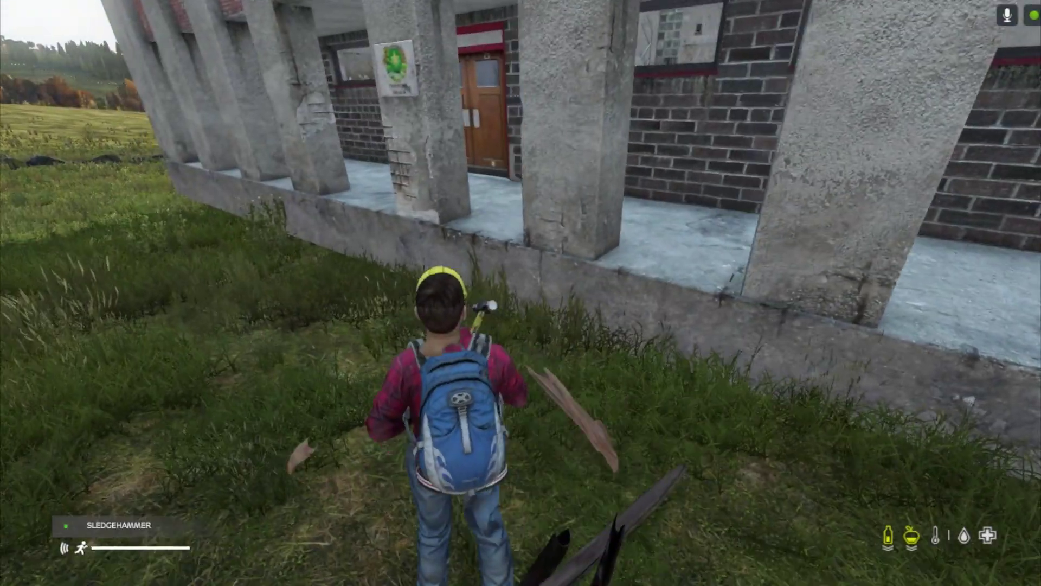
pyautogui.press('a')
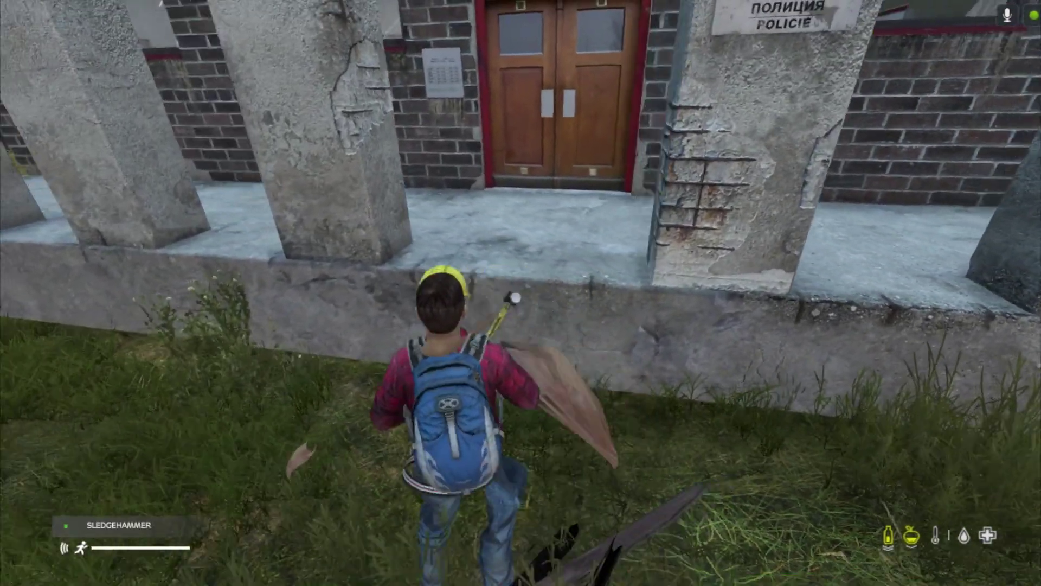
pyautogui.press('space')
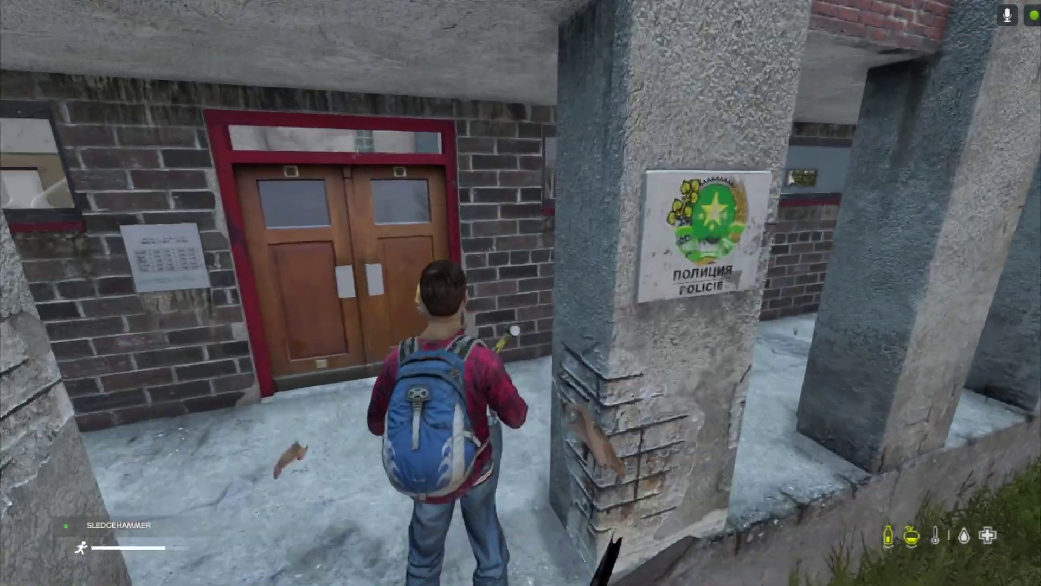
pyautogui.press('w')
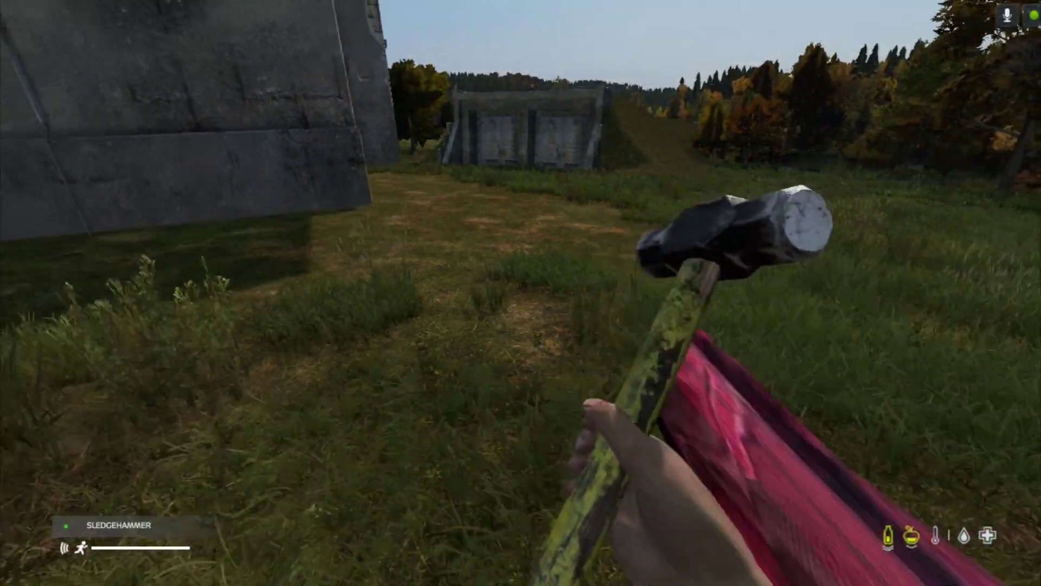
# Step: Return from the character to the free editor camera and examine the bunker mound and the nearby police station from above
pyautogui.press('a')
pyautogui.press('s')
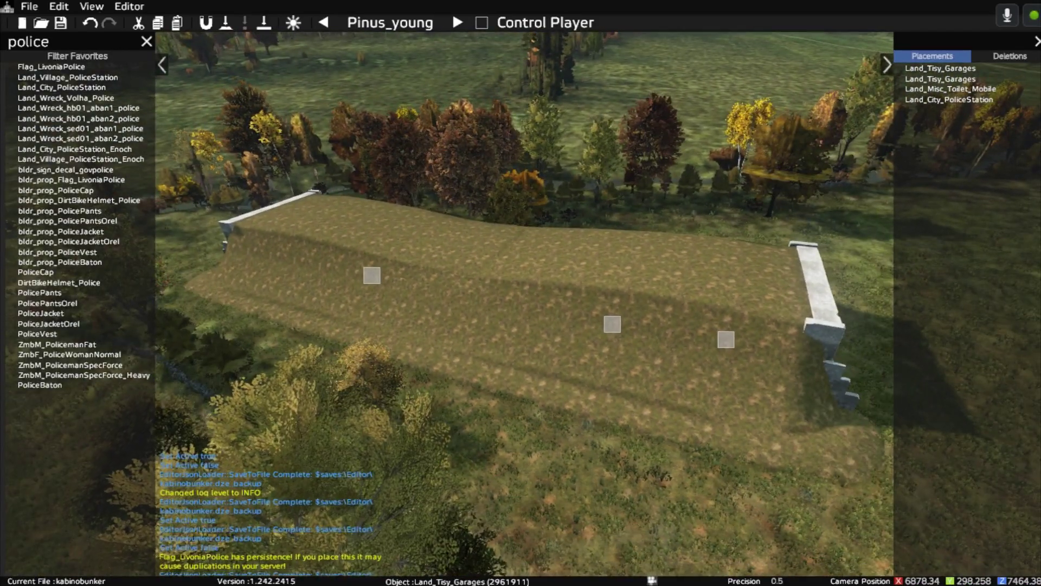
pyautogui.press('d')
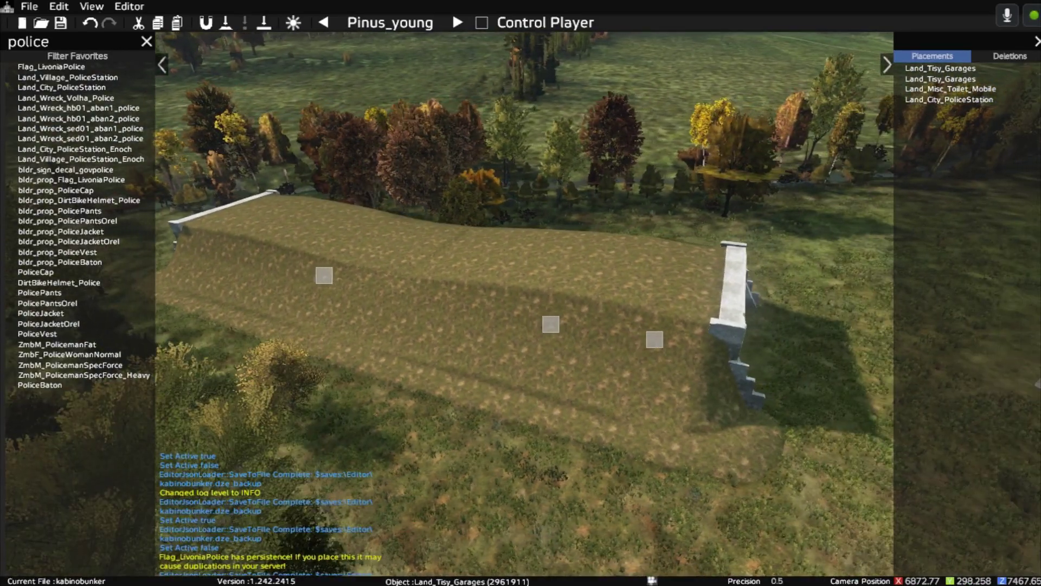
pyautogui.press('d')
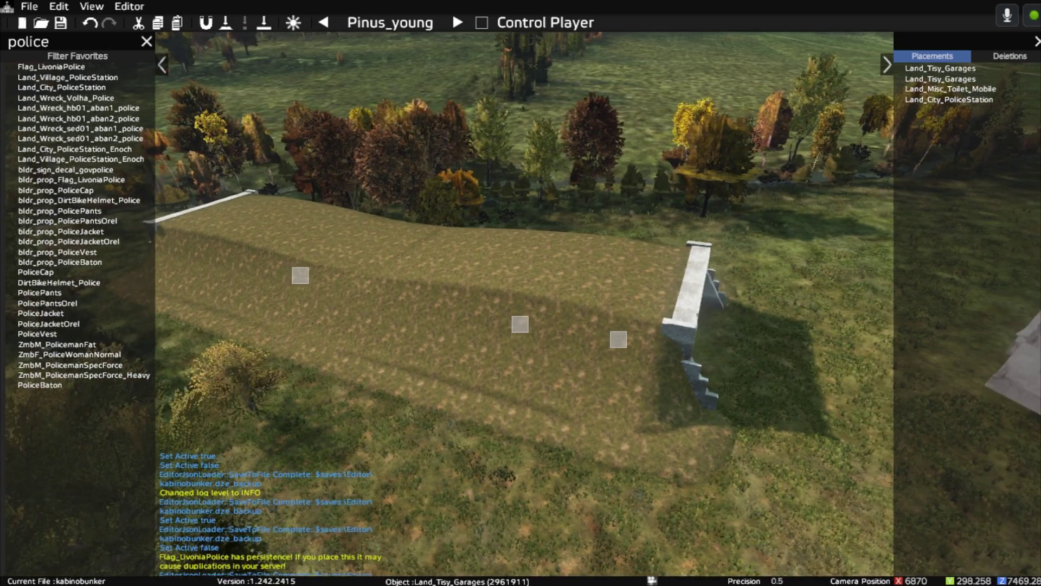
pyautogui.press('d')
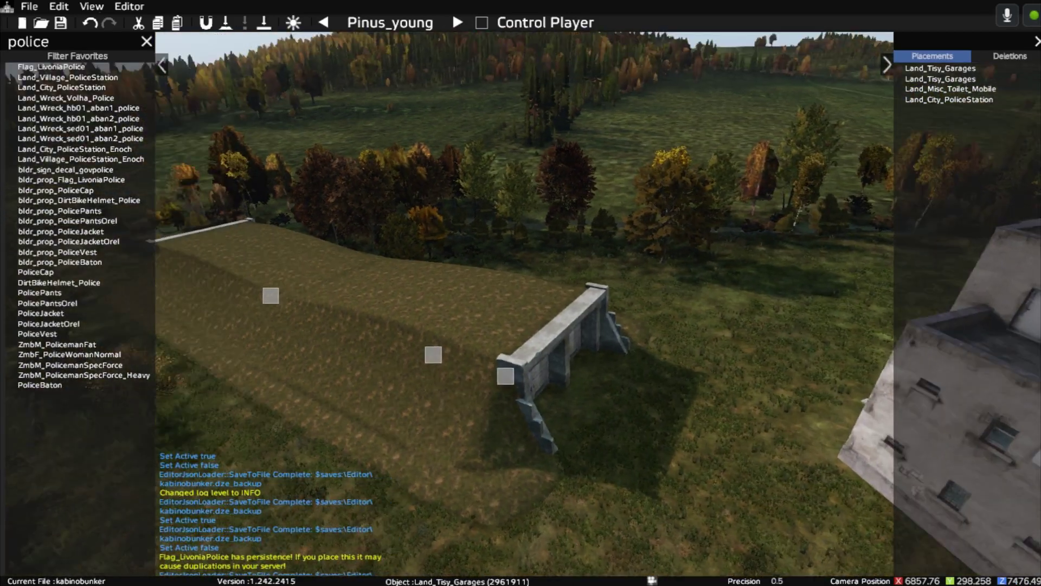
pyautogui.press('a')
pyautogui.press('a')
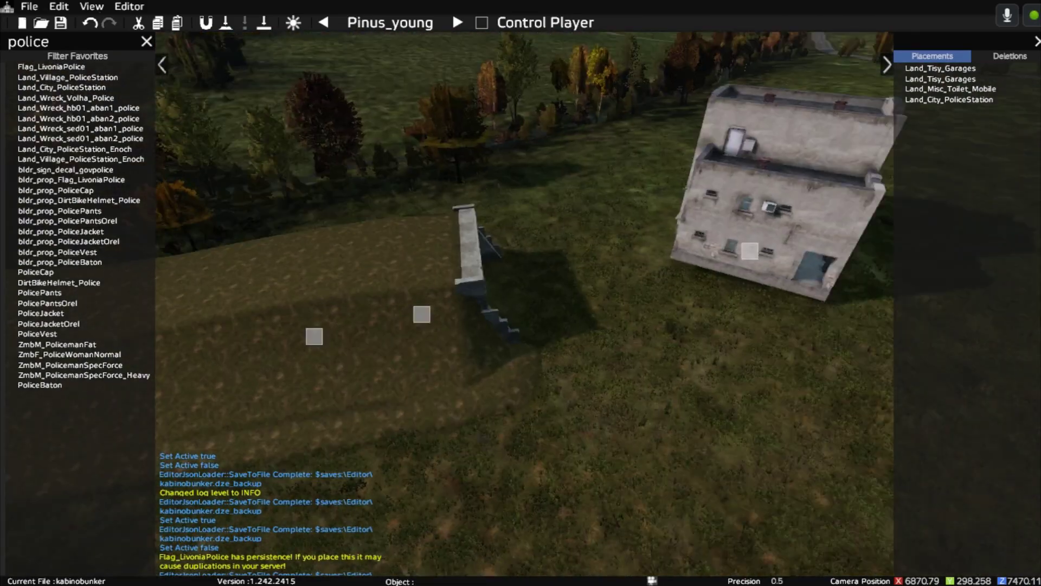
pyautogui.press('s')
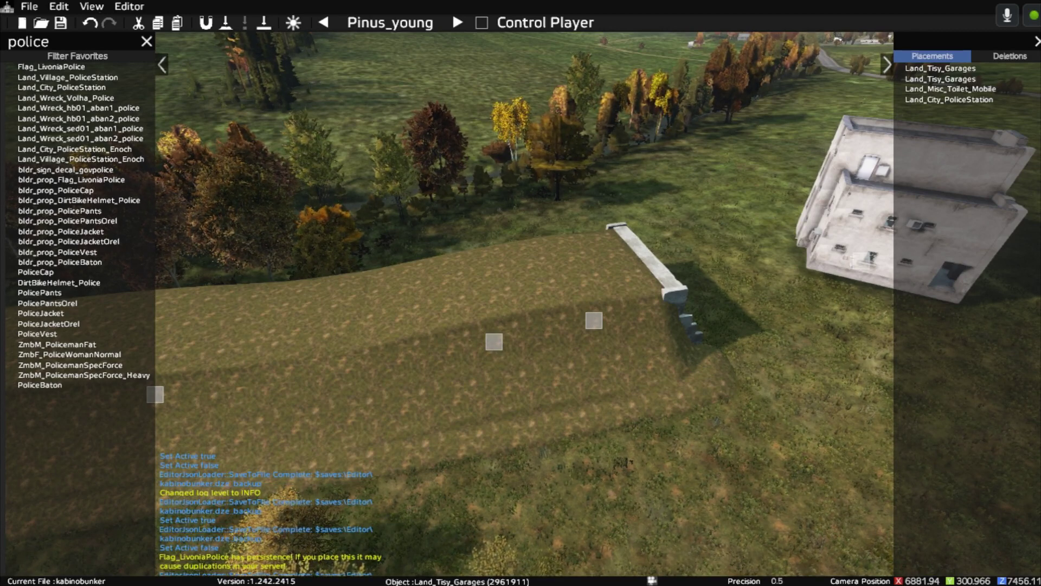
pyautogui.press('s')
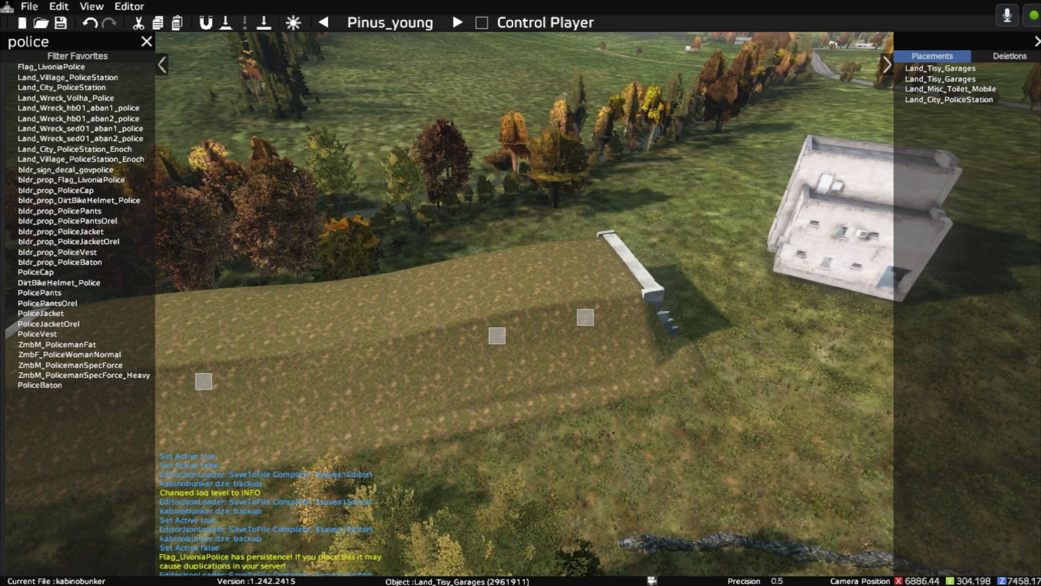
pyautogui.press('a')
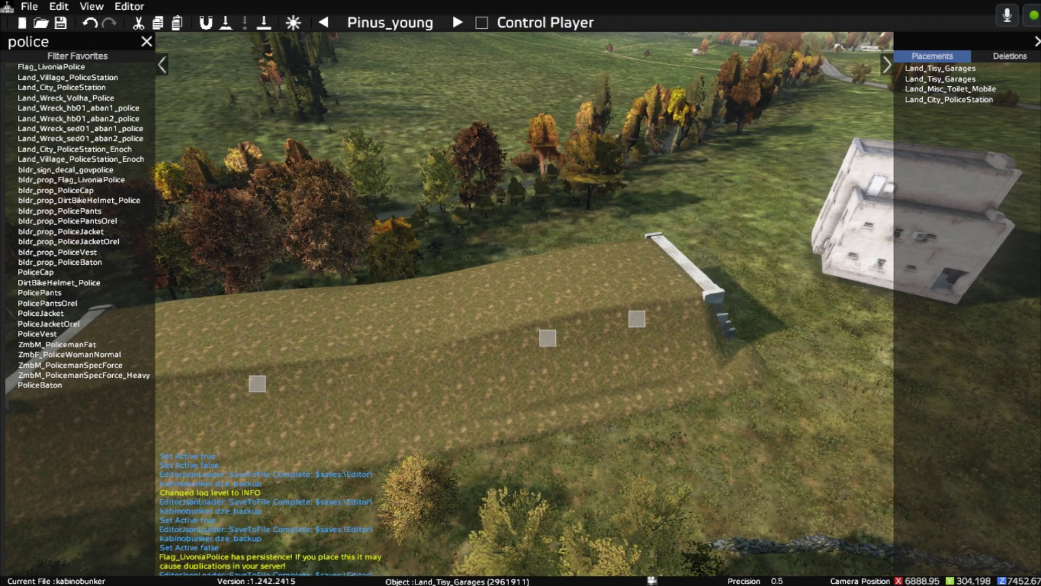
pyautogui.press('d')
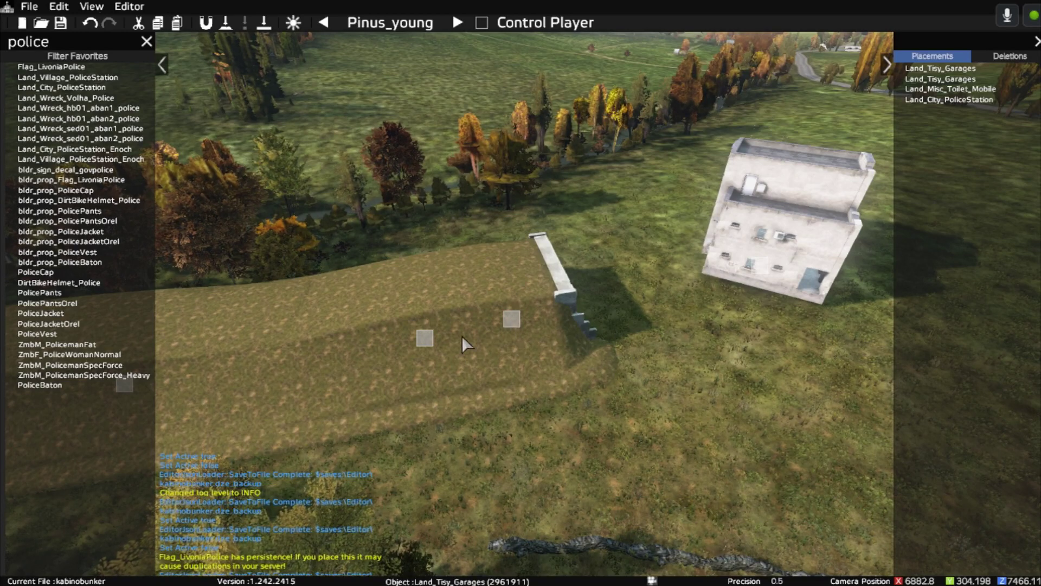
# Step: Review the properties of the bunker's middle Land_Tisy_Garages object, close them, and save the map
pyautogui.doubleClick(431, 339)
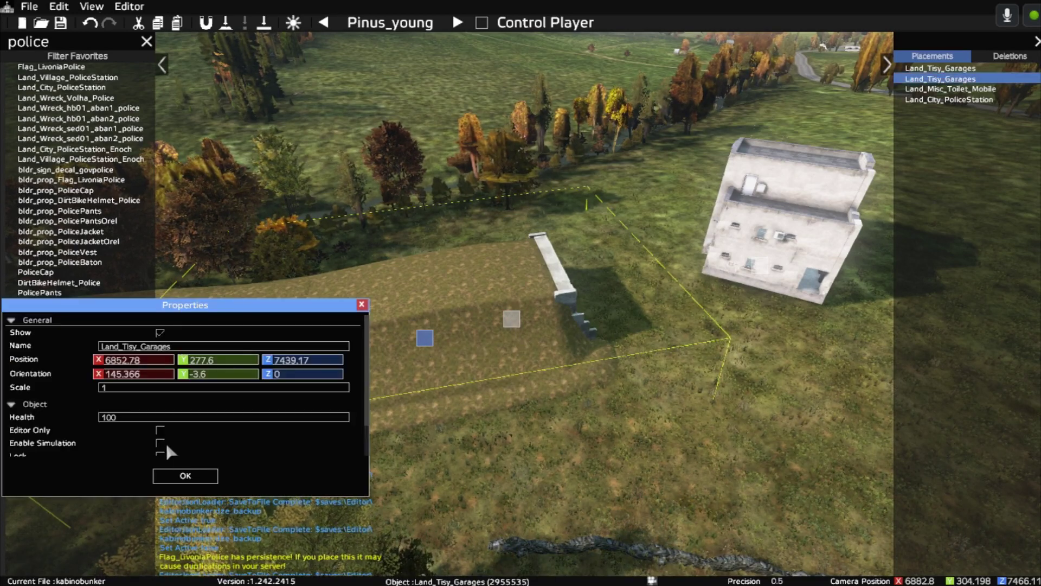
pyautogui.click(362, 304)
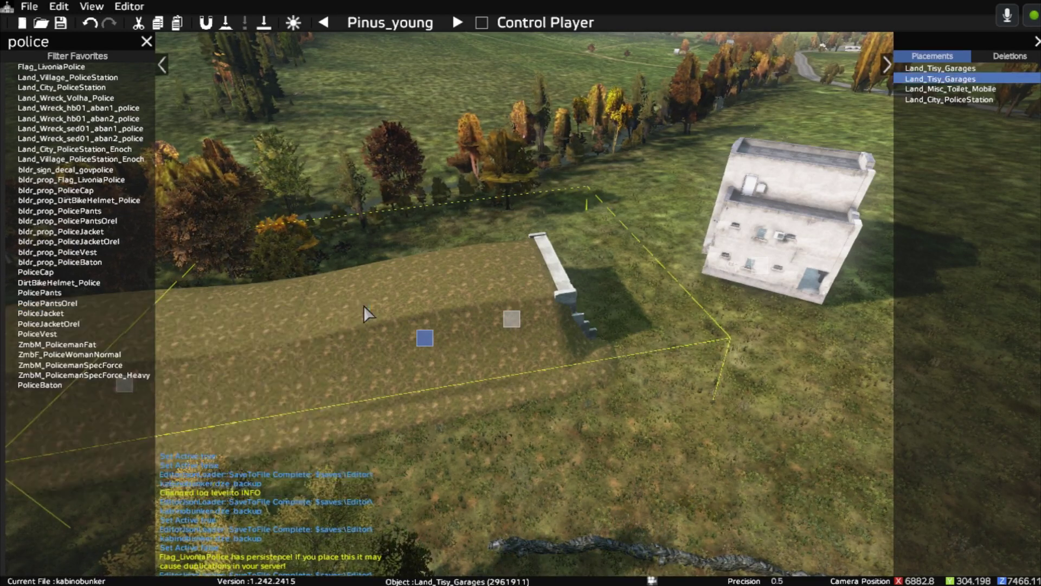
pyautogui.hotkey('ctrl', 's')
# Step: Go inside the bunker and move the Land_Misc_Toilet_Mobile away from the pillar across the floor toward the blue side wall
pyautogui.press('d')
pyautogui.press('w')
pyautogui.moveTo(773, 479); pyautogui.dragTo(534, 444, button='right')
pyautogui.press('d')
pyautogui.press('w')
pyautogui.press('d')
pyautogui.press('w')
pyautogui.moveTo(535, 443); pyautogui.dragTo(631, 419, button='middle')
pyautogui.click(751, 387)
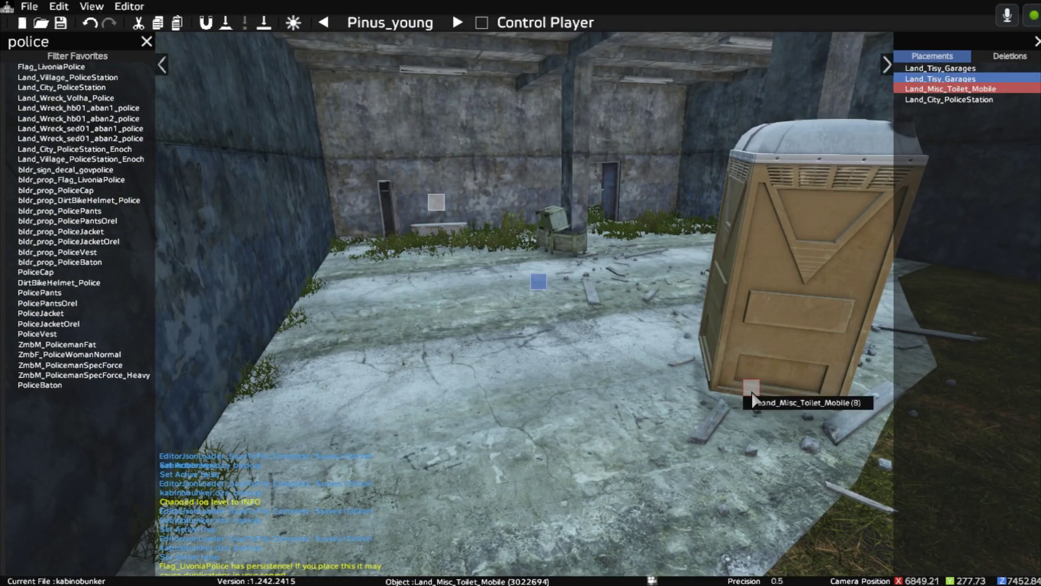
pyautogui.moveTo(752, 392)
pyautogui.mouseDown()
pyautogui.moveTo(388, 357)
pyautogui.moveTo(359, 368)
pyautogui.moveTo(452, 367)
pyautogui.moveTo(516, 344)
pyautogui.mouseUp()
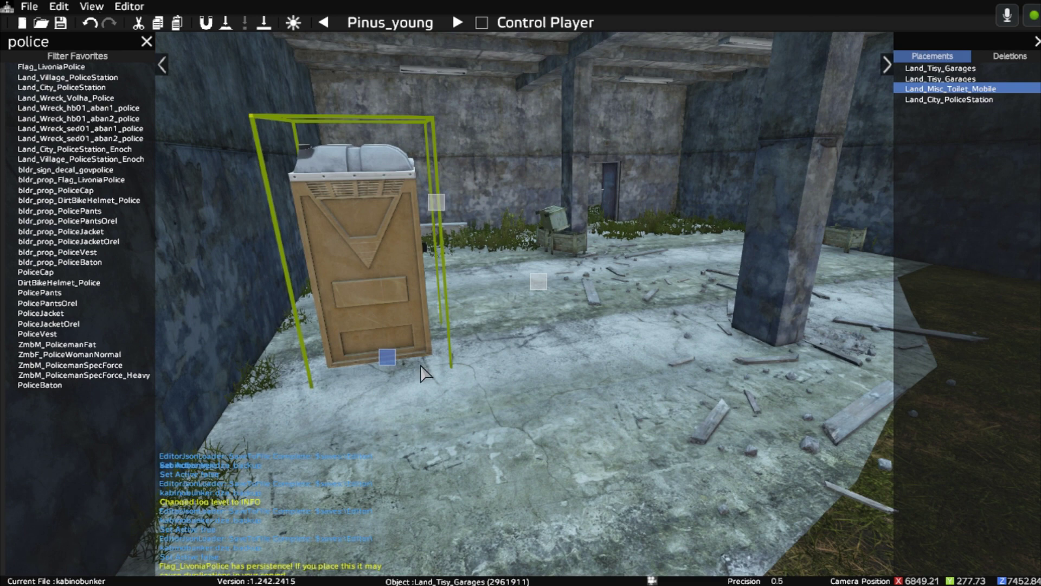
# Step: Nudge the mobile toilet sideways until it stands close to the blue side wall, and deselect it
pyautogui.press('Right')
pyautogui.press('Right')
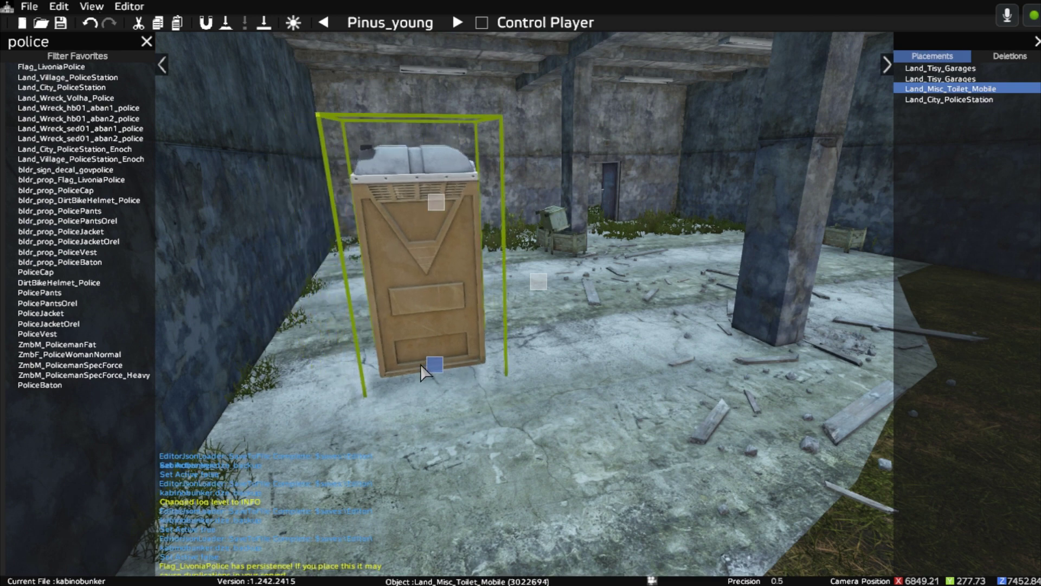
pyautogui.press('Left')
pyautogui.press('Left')
pyautogui.press('Left')
pyautogui.press('Left')
pyautogui.press('Left')
pyautogui.press('Left')
pyautogui.press('Left')
pyautogui.press('Left')
pyautogui.press('Left')
pyautogui.press('Left')
pyautogui.press('Left')
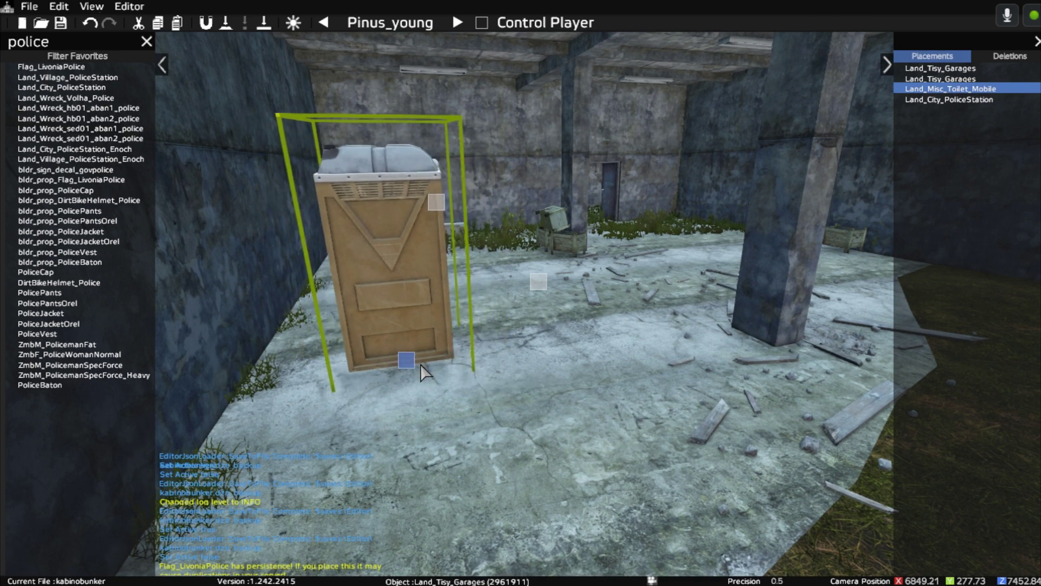
pyautogui.press('Left')
pyautogui.press('Left')
pyautogui.press('Left')
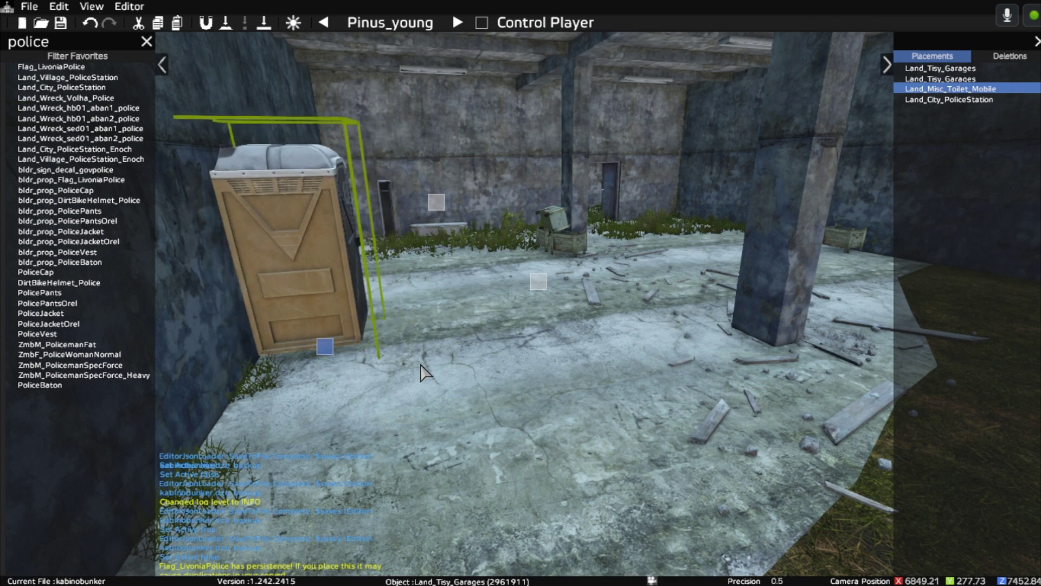
pyautogui.click(450, 364)
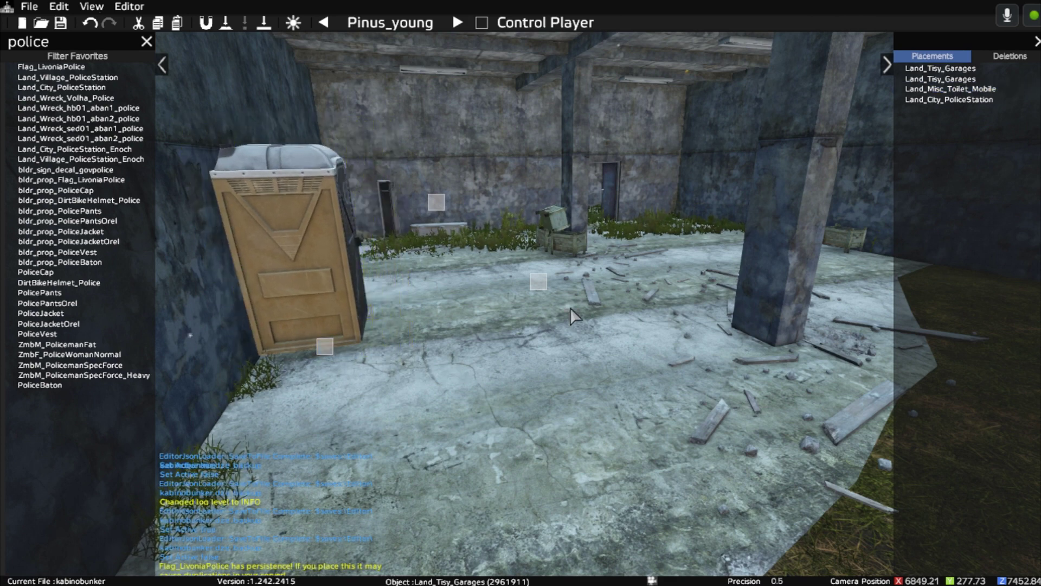
# Step: Select the mobile toilet from its door side and lower it onto the concrete floor
pyautogui.moveTo(571, 307)
pyautogui.mouseDown(button='right')
pyautogui.moveTo(413, 341)
pyautogui.moveTo(391, 321)
pyautogui.moveTo(412, 306)
pyautogui.mouseUp(button='right')
pyautogui.press('d')
pyautogui.press('d')
pyautogui.press('w')
pyautogui.click(457, 311)
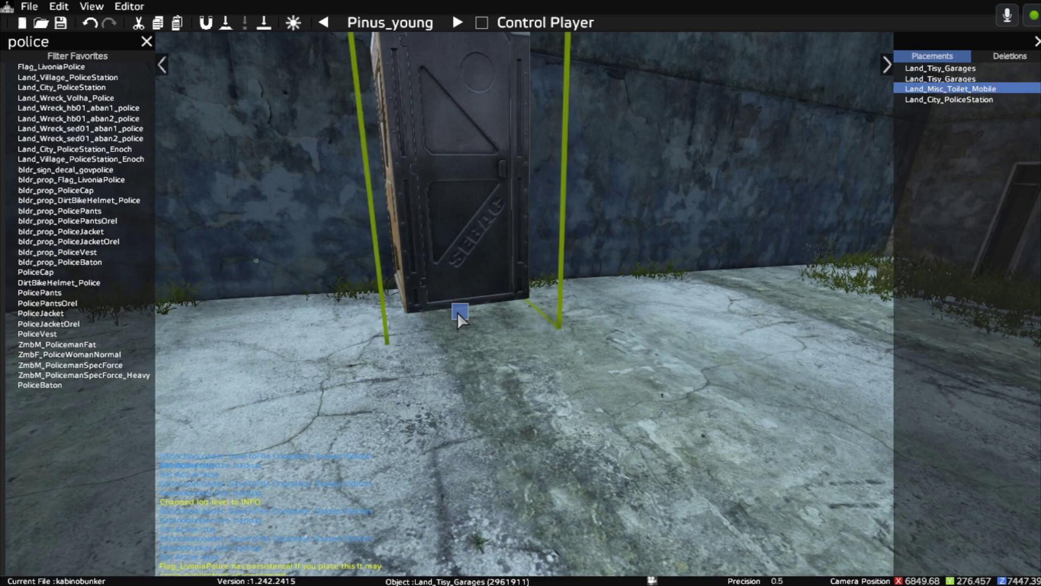
pyautogui.moveTo(457, 312)
pyautogui.mouseDown()
pyautogui.moveTo(454, 334)
pyautogui.moveTo(470, 321)
pyautogui.moveTo(464, 327)
pyautogui.mouseUp()
# Step: Try a Z orientation of 1.5 on the mobile toilet
pyautogui.doubleClick(464, 327)
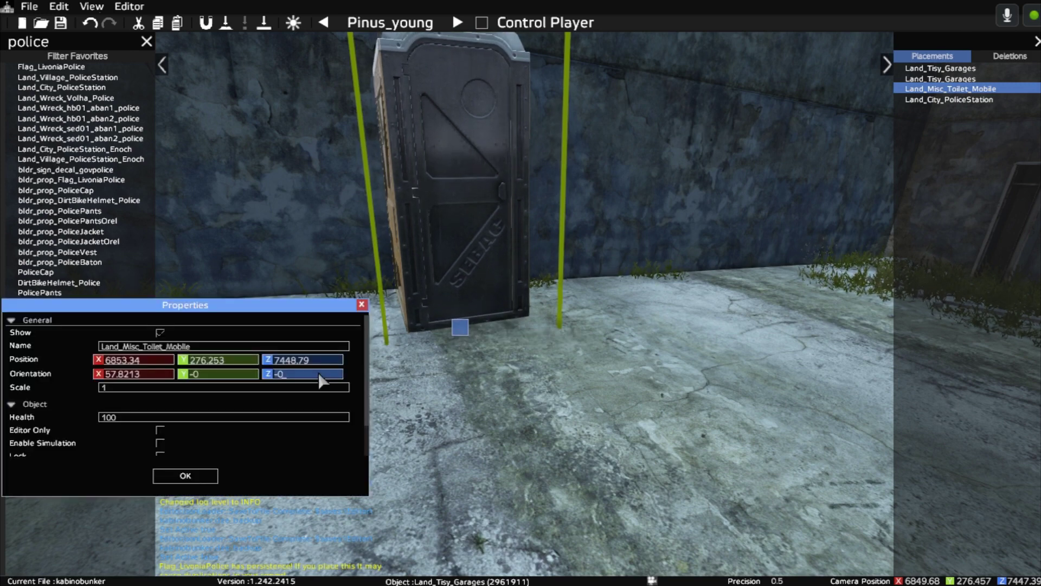
pyautogui.press('BackSpace')
pyautogui.press('BackSpace')
pyautogui.write('1')
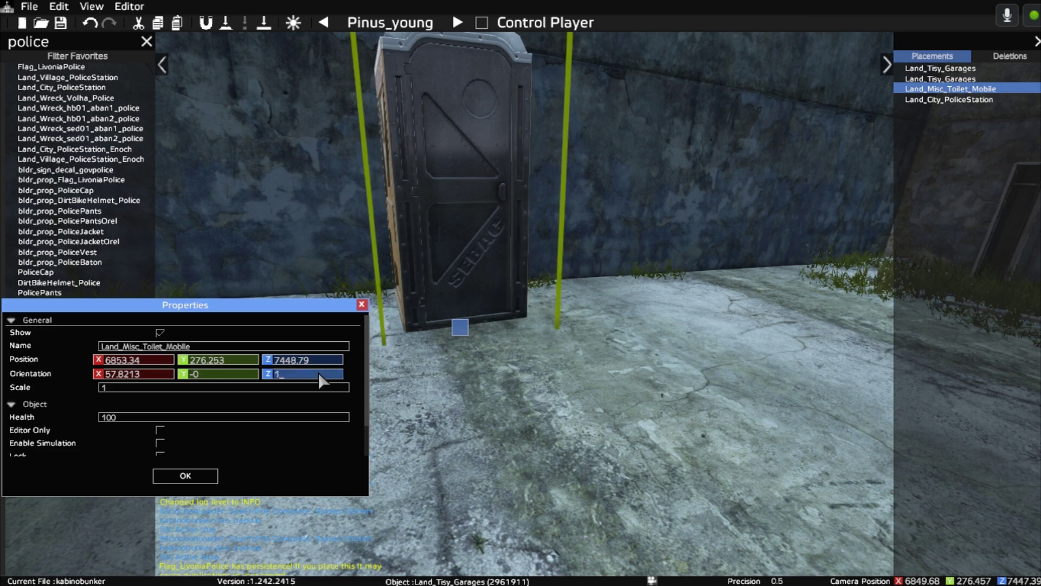
pyautogui.write('.5')
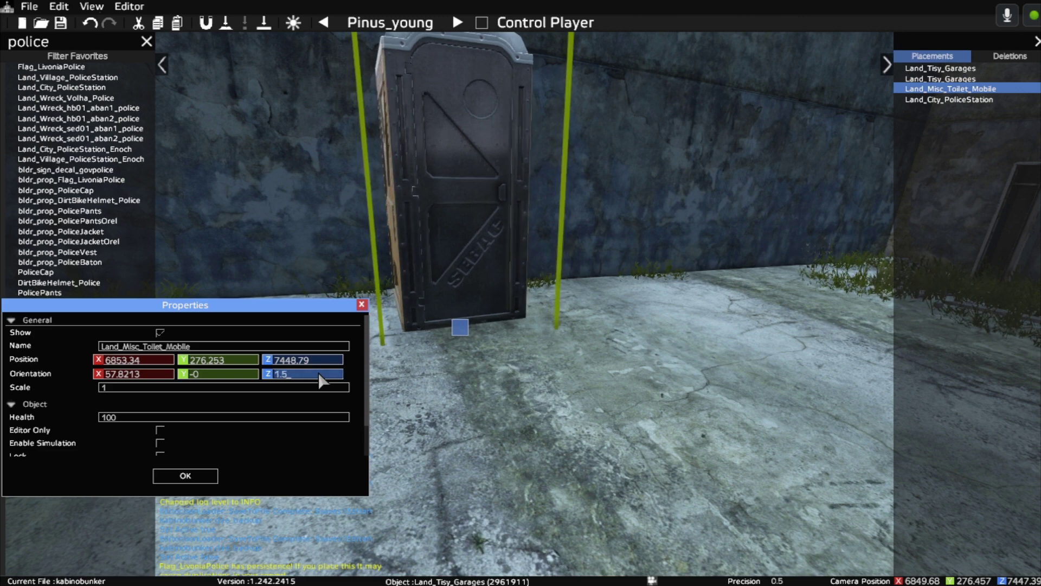
pyautogui.click(205, 477)
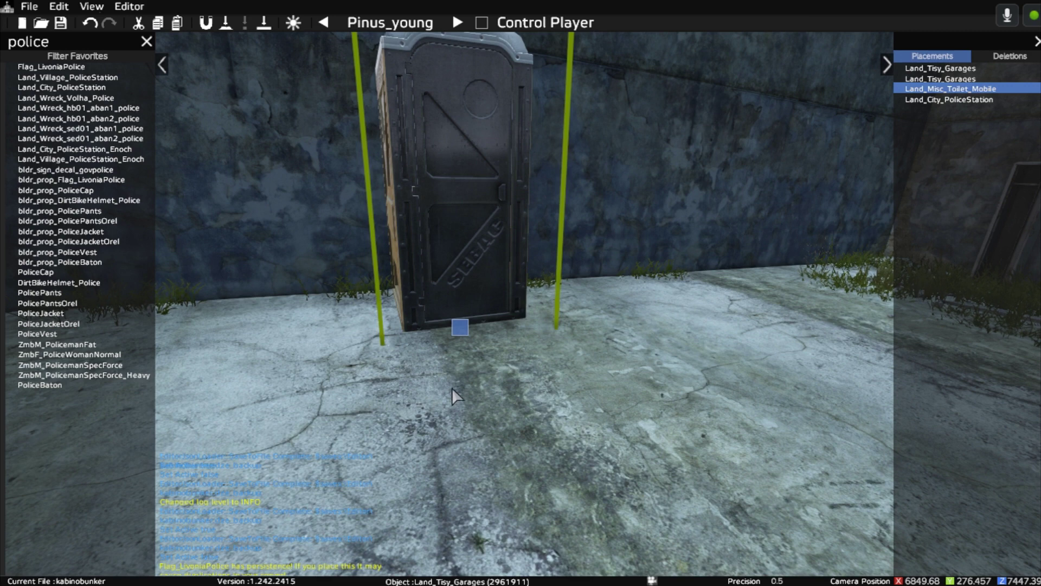
# Step: Lower the mobile toilet slightly to Y position 276.205 and set its Z orientation to 2.5
pyautogui.doubleClick(464, 332)
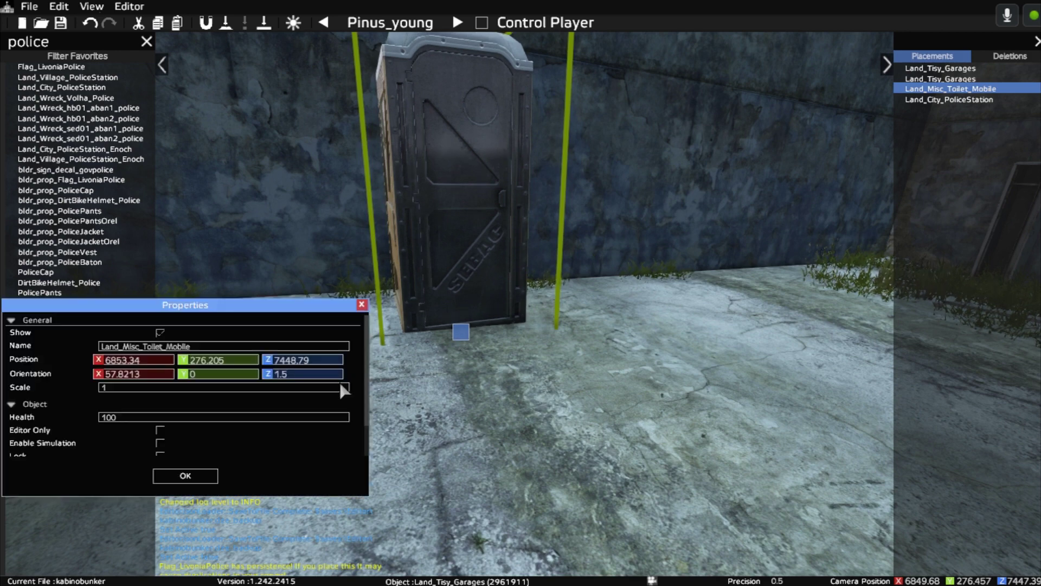
pyautogui.click(315, 375)
pyautogui.write('2')
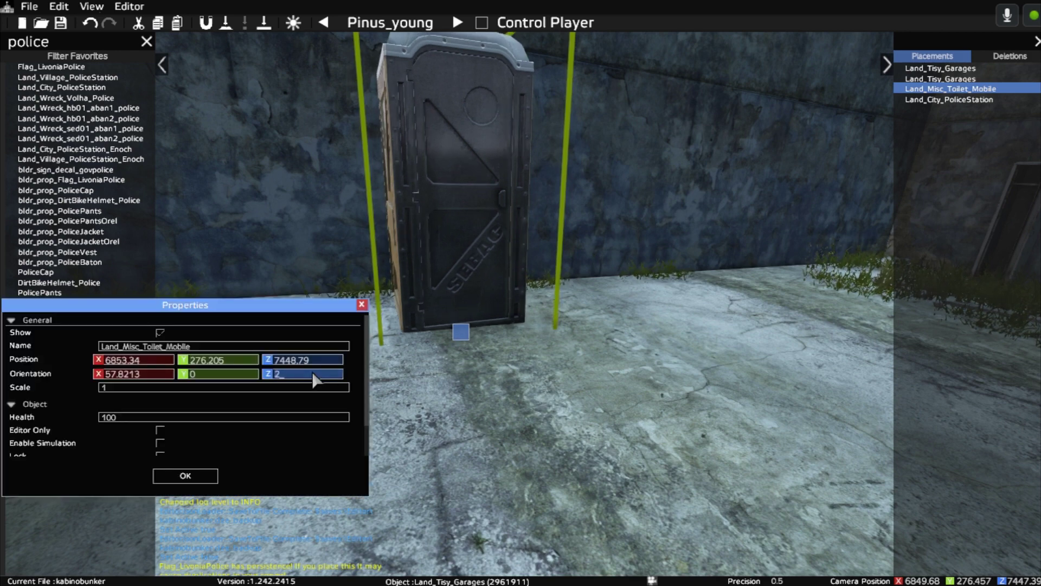
pyautogui.write('.5')
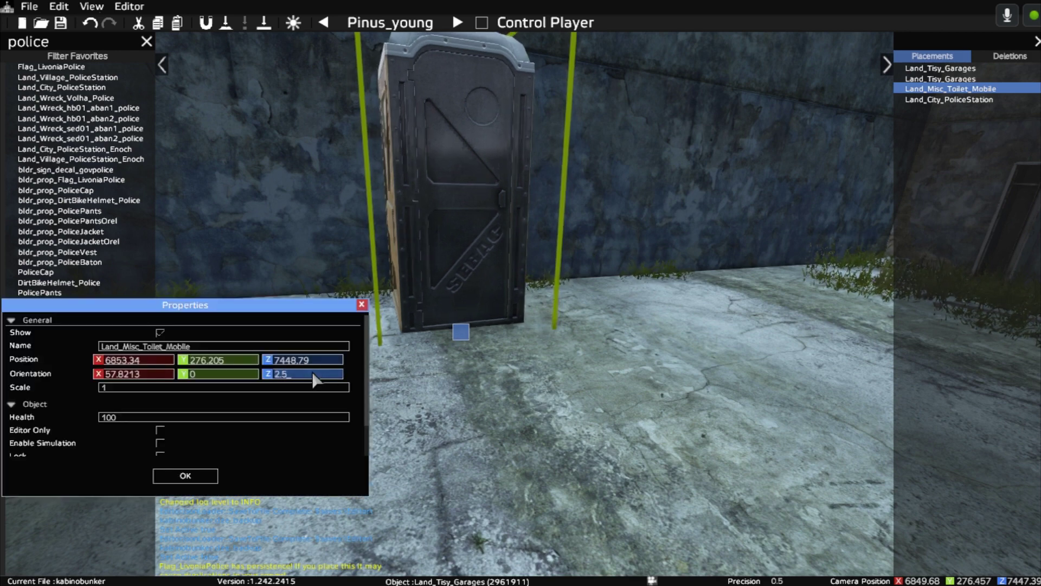
pyautogui.click(209, 476)
# Step: Deselect the mobile toilet, put the player character on the floor beside it, and take control of the character
pyautogui.press('d')
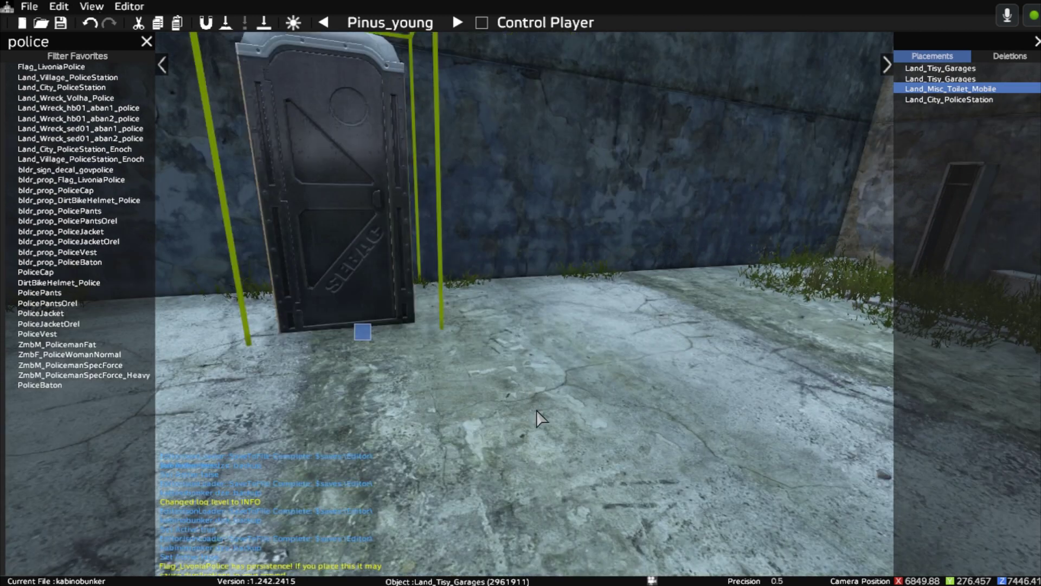
pyautogui.click(536, 409)
pyautogui.press('p')
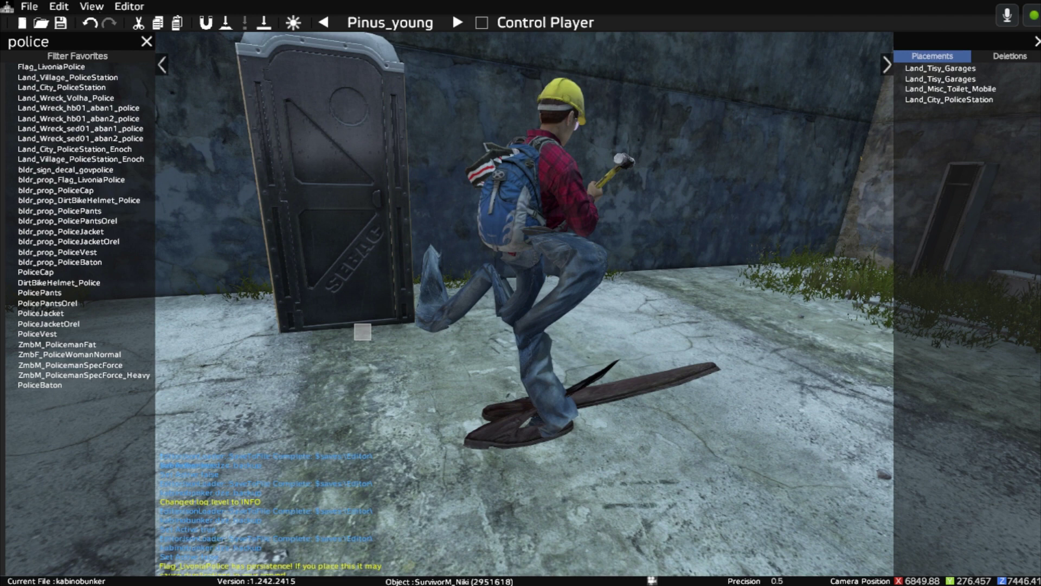
pyautogui.press('p')
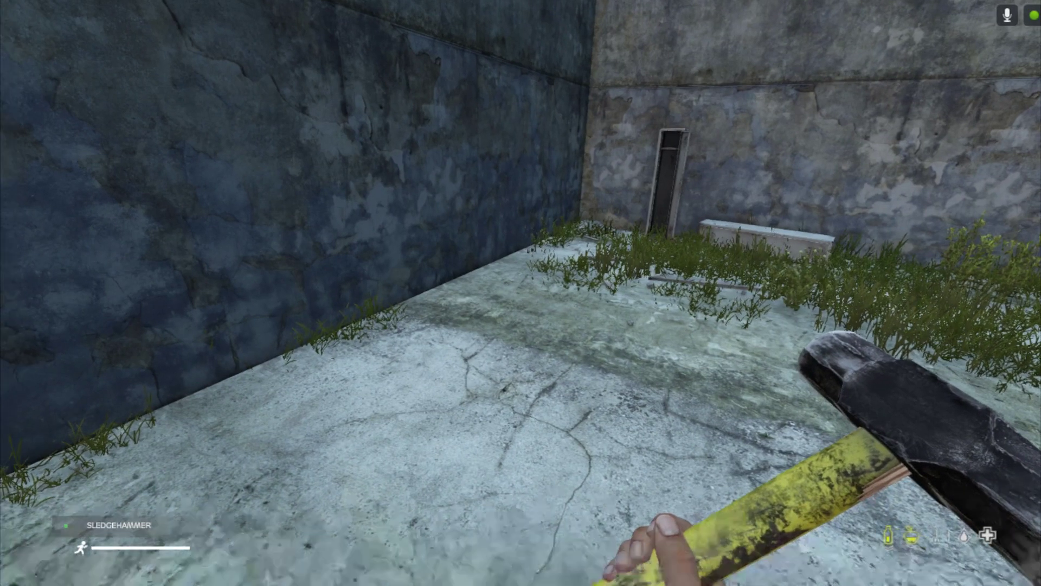
# Step: Walk the character around the mobile toilet with its door open and inspect how it meets the floor and wall
pyautogui.press('d')
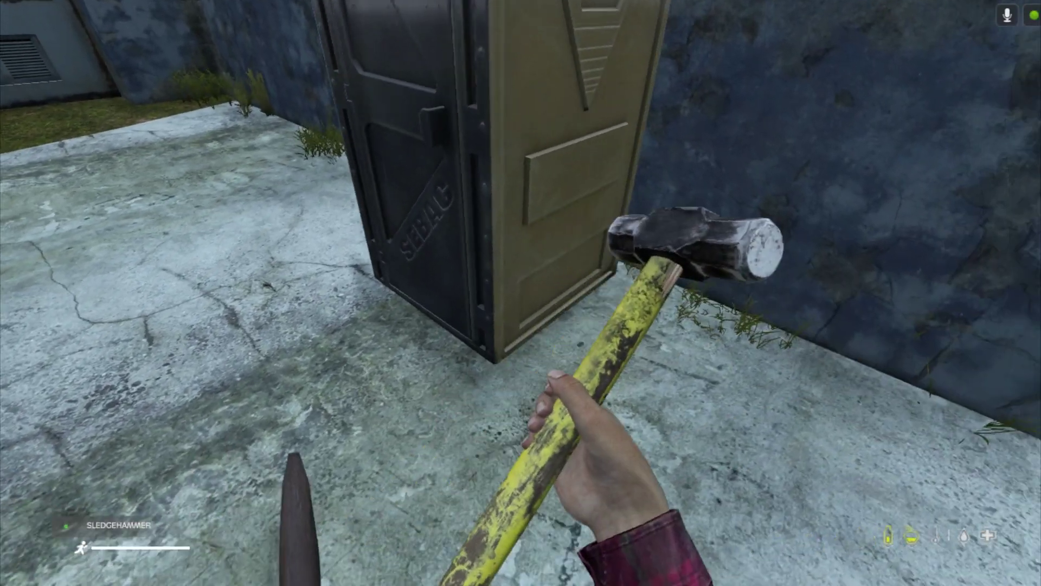
pyautogui.press('a')
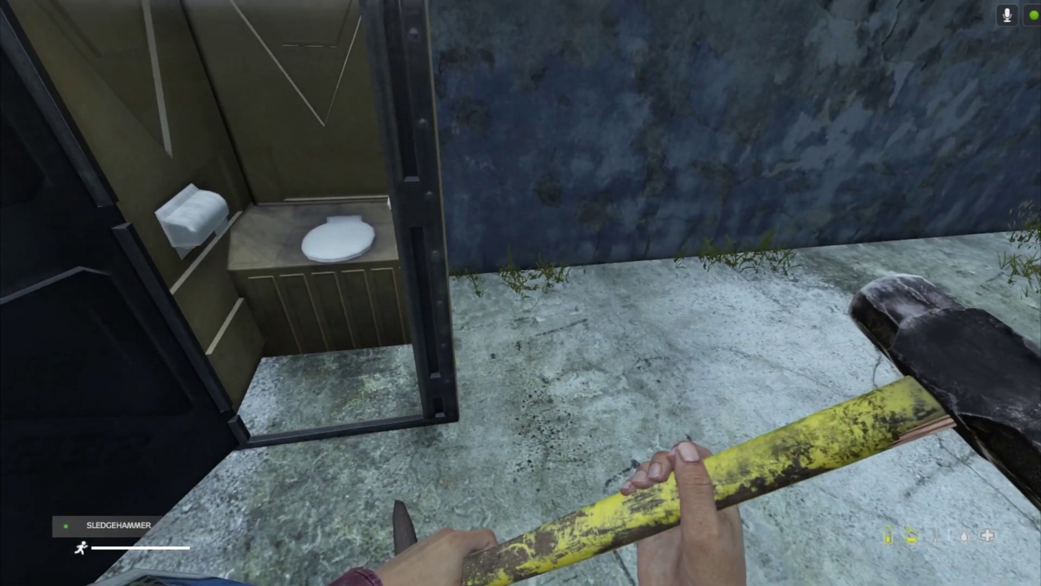
pyautogui.press('s')
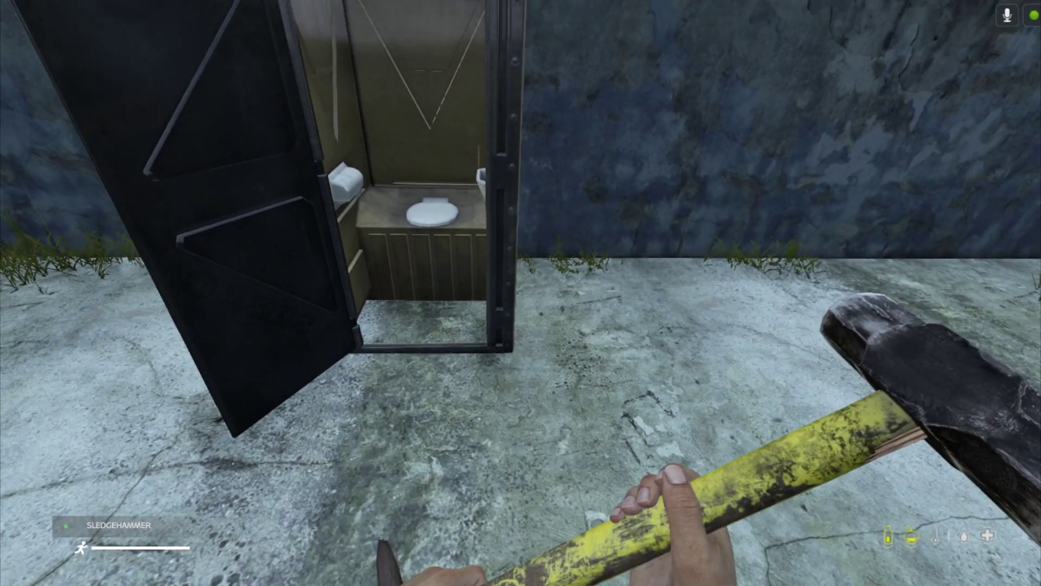
pyautogui.press('s')
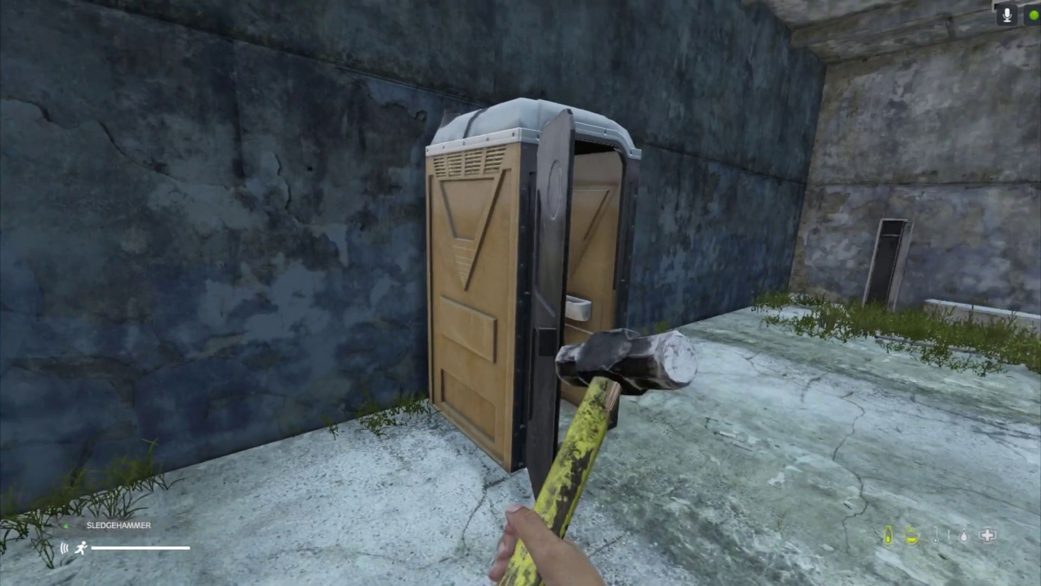
pyautogui.press('s')
pyautogui.press('d')
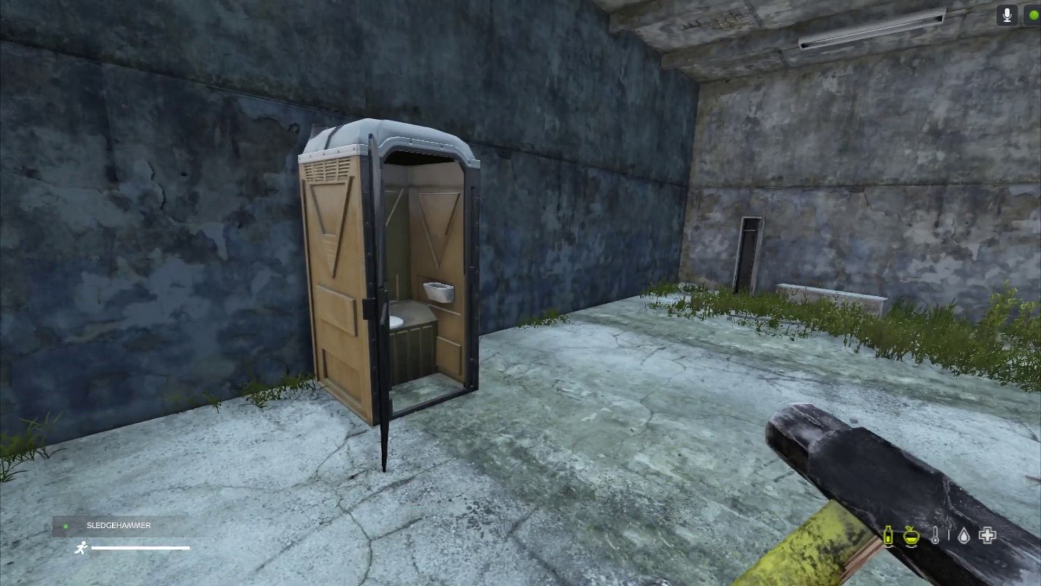
pyautogui.press('s')
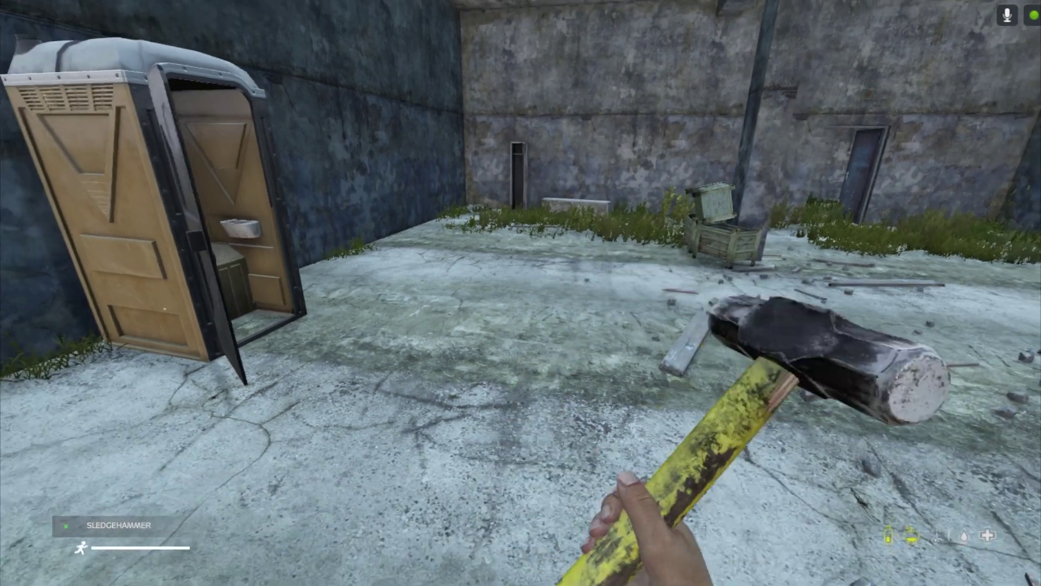
pyautogui.press('d')
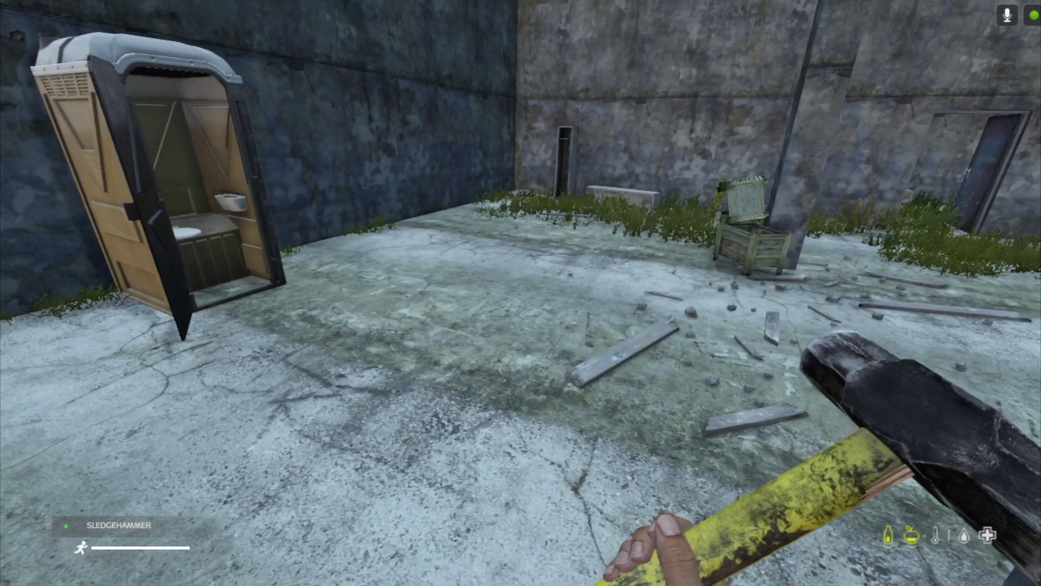
# Step: Leave the character's view, return to the editor, and look toward the open floor by the crates
pyautogui.press('w')
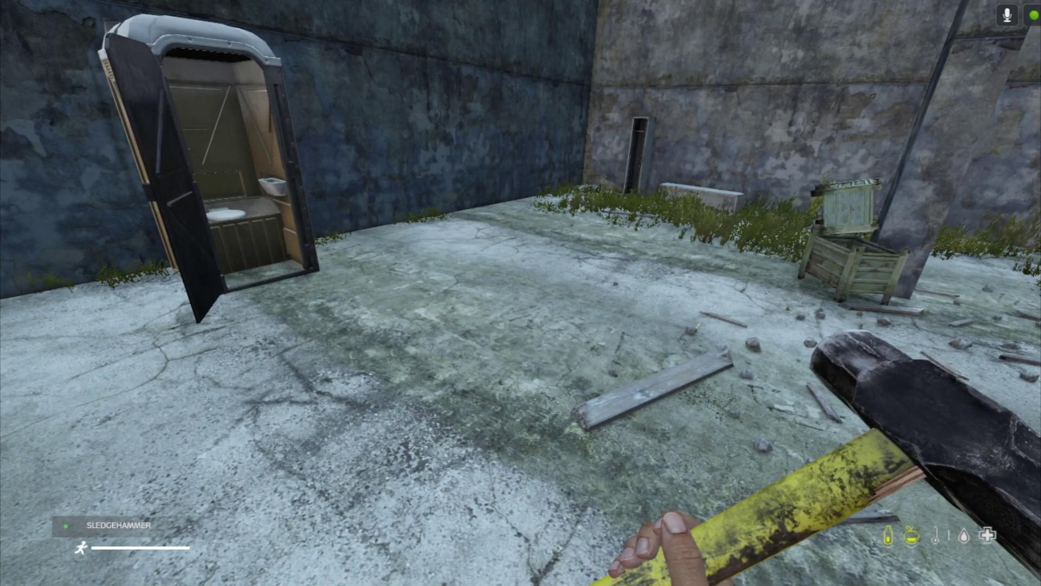
pyautogui.press('y')
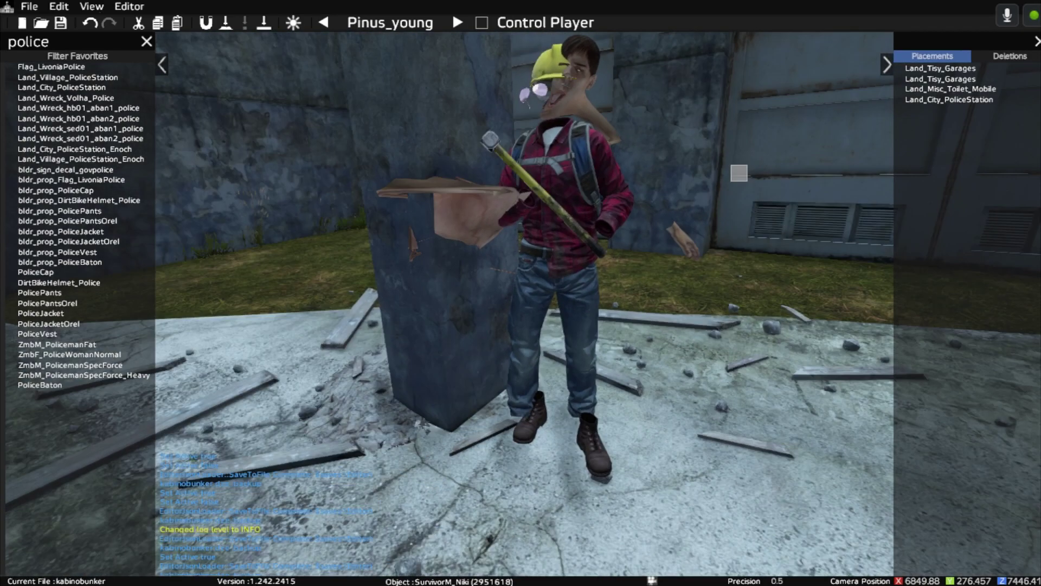
pyautogui.moveTo(387, 341); pyautogui.dragTo(484, 339, button='right')
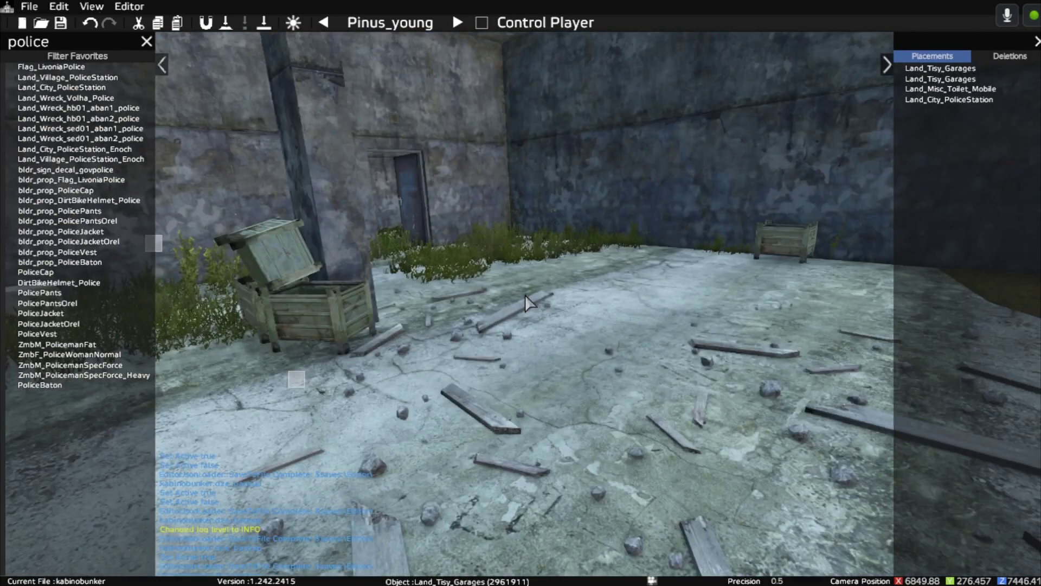
# Step: Replace the object list filter with "zmb" to list the infected characters
pyautogui.click(67, 40)
pyautogui.write('_')
pyautogui.press('BackSpace')
pyautogui.press('BackSpace')
pyautogui.press('BackSpace')
pyautogui.press('BackSpace')
pyautogui.press('BackSpace')
pyautogui.press('BackSpace')
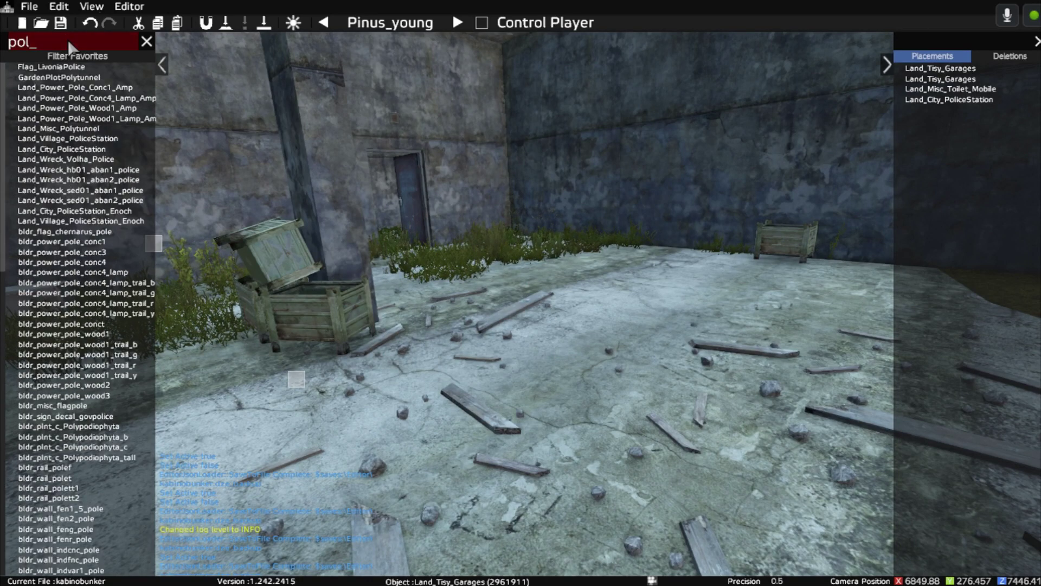
pyautogui.write('zmbh')
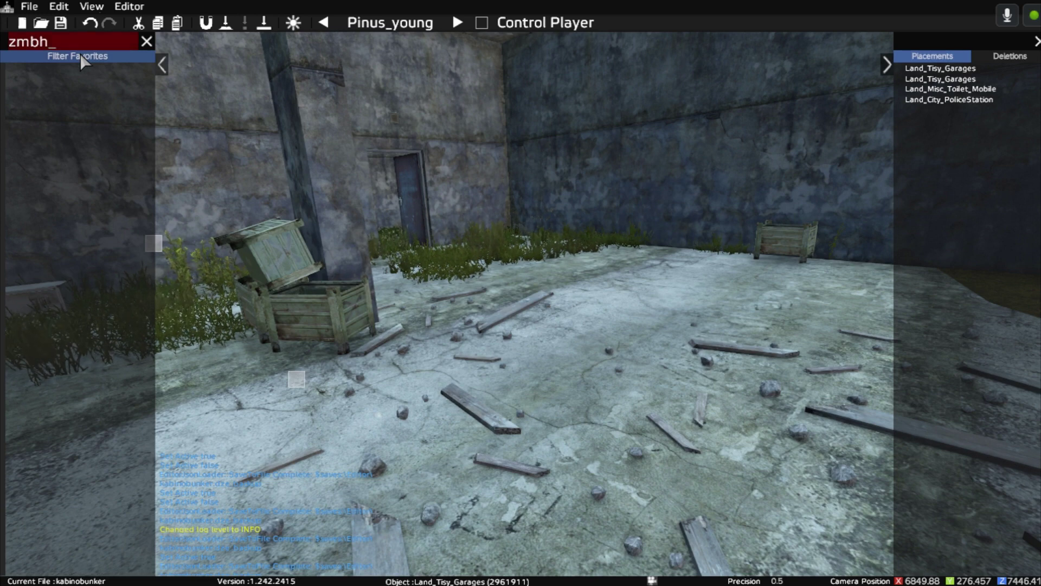
pyautogui.press('BackSpace')
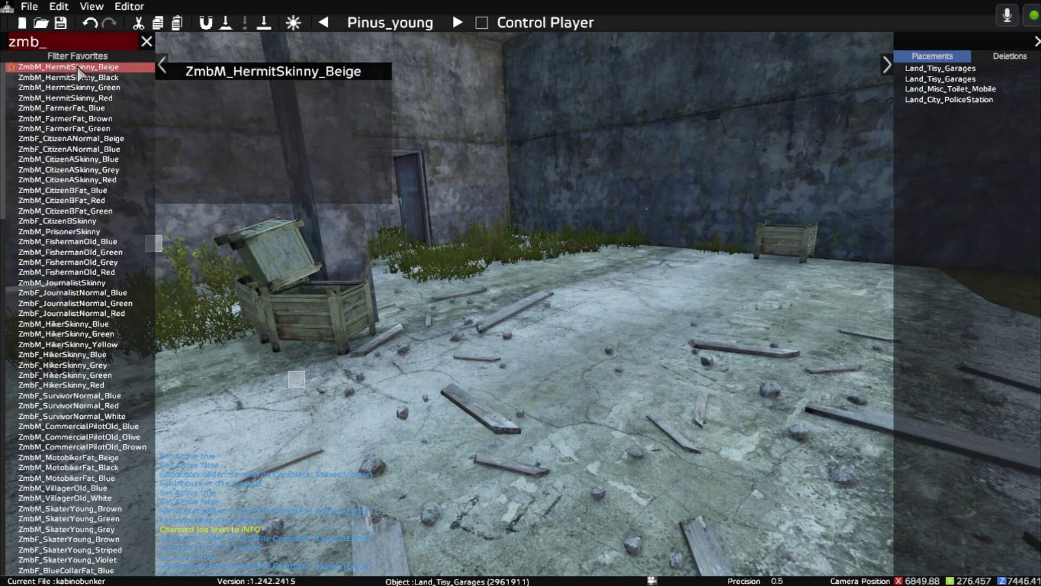
# Step: Place a ZmbM_HermitSkinny_Black in the bunker room and shift it across the debris-covered floor
pyautogui.click(79, 78)
pyautogui.click(464, 300)
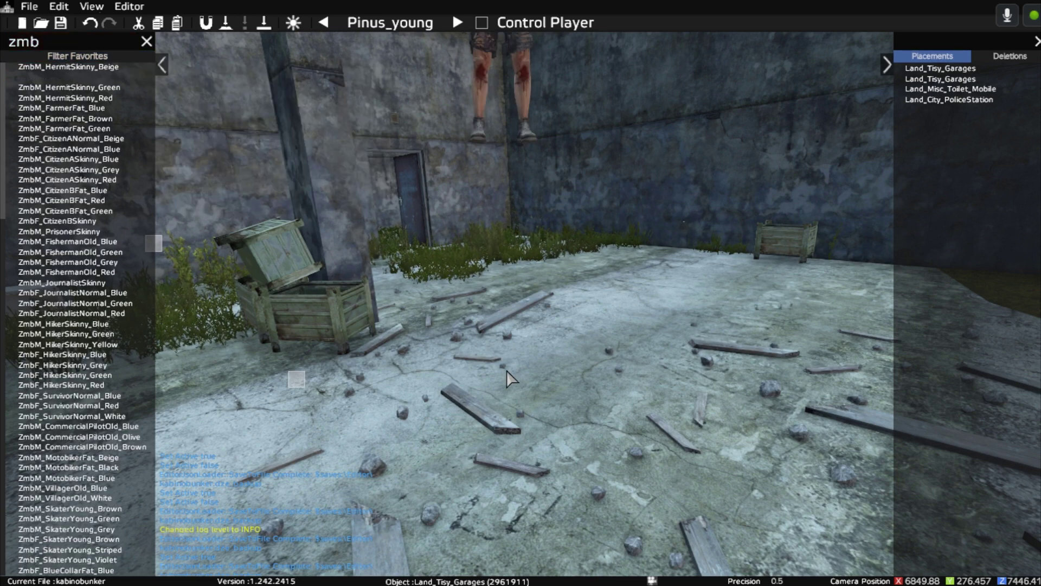
pyautogui.click(524, 310)
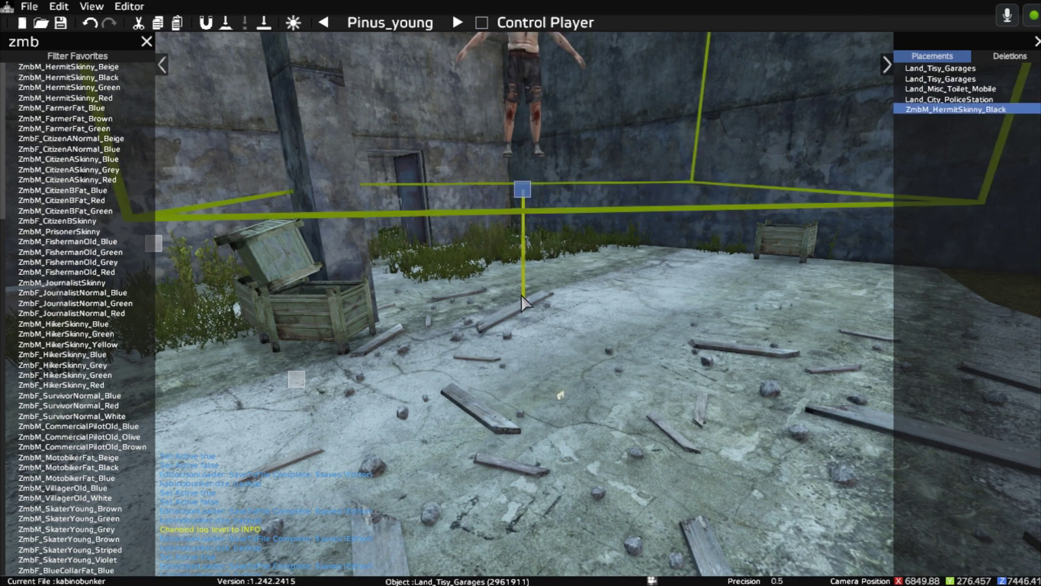
pyautogui.moveTo(526, 194); pyautogui.dragTo(525, 480)
# Step: Move the hermit zombie past the pillar and into the open mobile toilet
pyautogui.press('d')
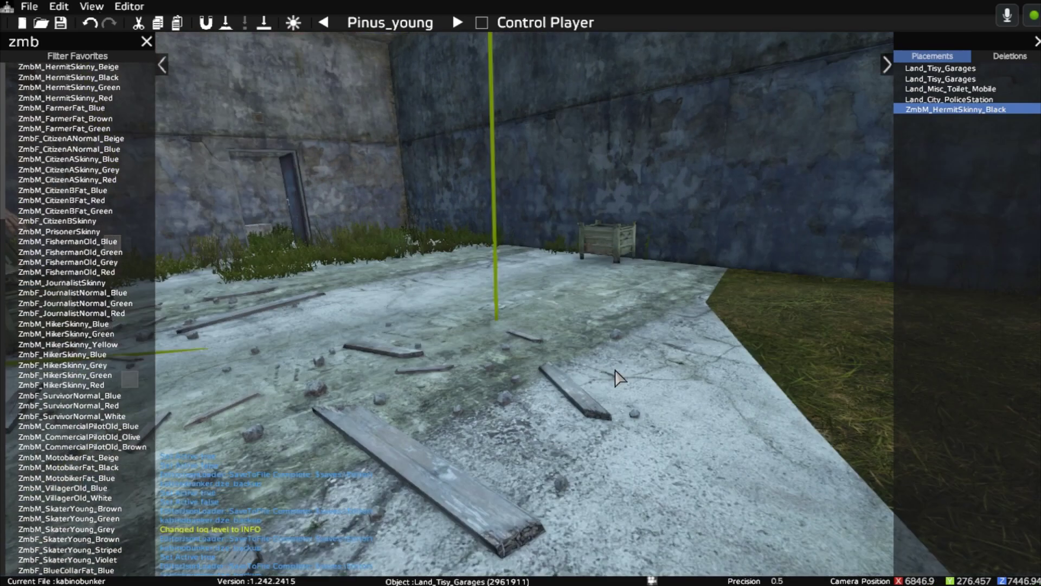
pyautogui.moveTo(589, 372); pyautogui.dragTo(363, 368, button='right')
pyautogui.press('s')
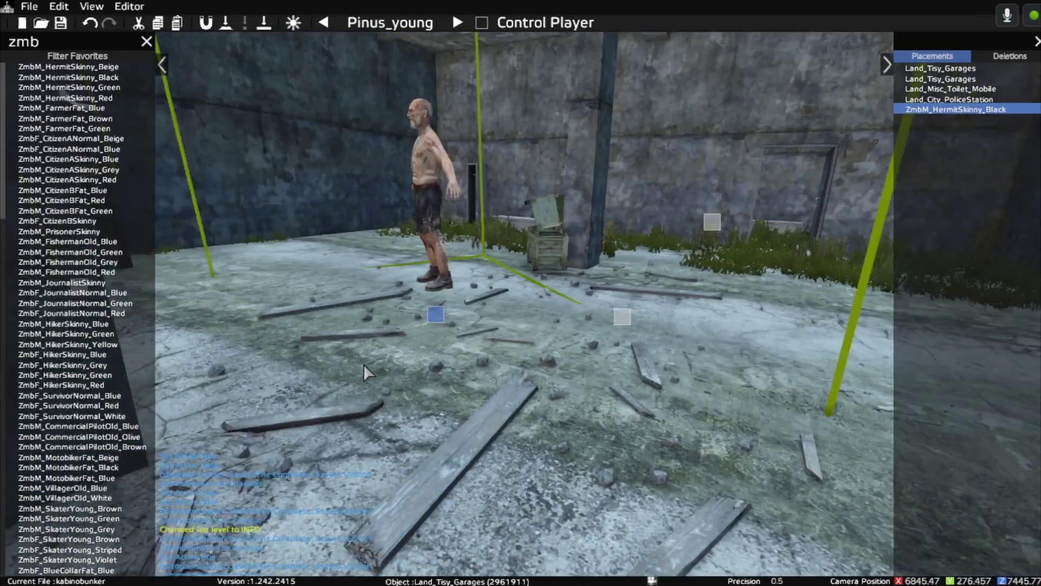
pyautogui.press('a')
pyautogui.press('d')
pyautogui.moveTo(391, 328); pyautogui.dragTo(289, 300, button='right')
pyautogui.press('s')
pyautogui.press('w')
pyautogui.press('w')
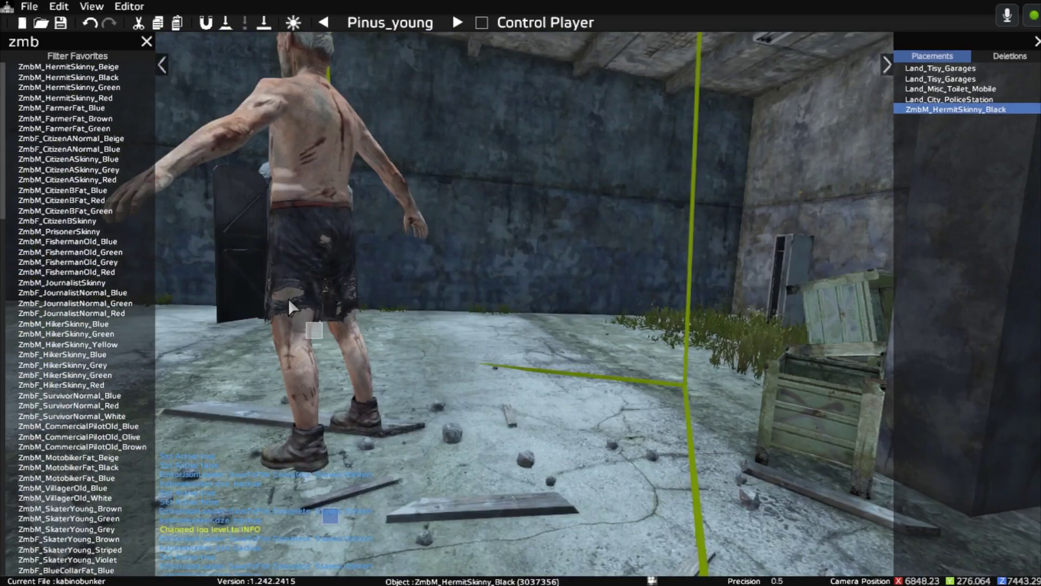
pyautogui.press('w')
pyautogui.press('a')
pyautogui.press('s')
pyautogui.press('a')
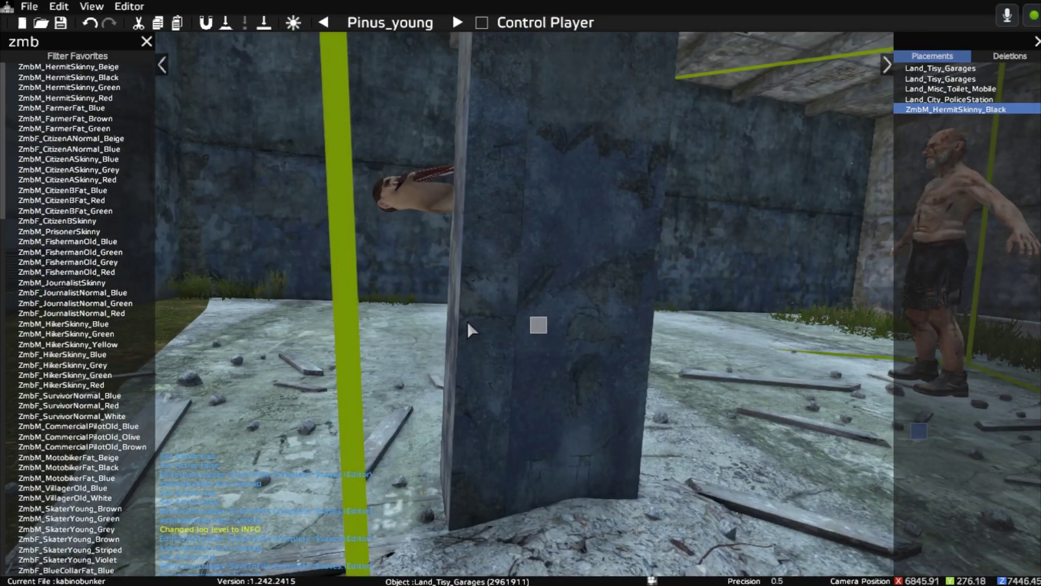
pyautogui.press('d')
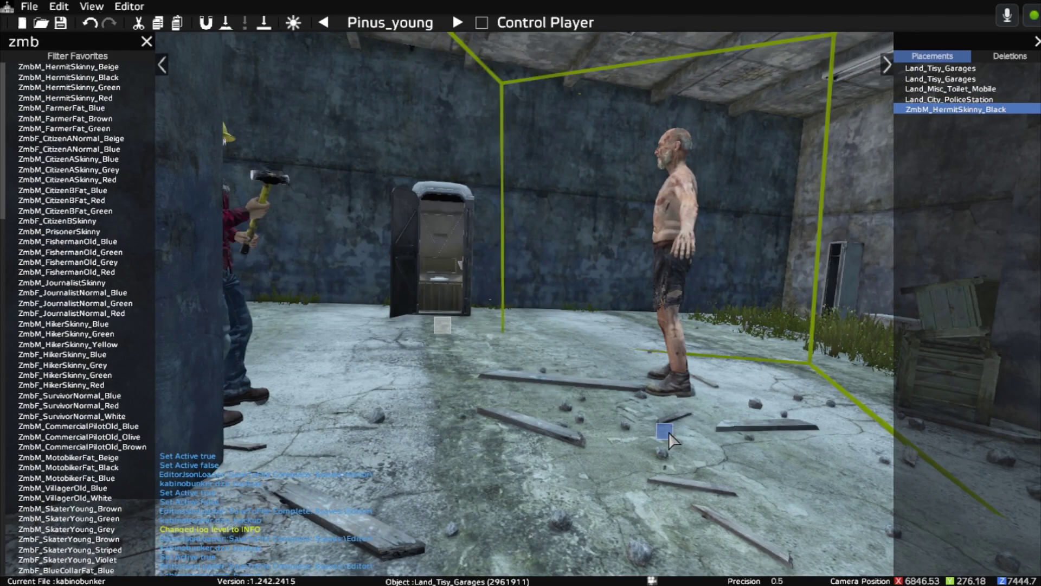
pyautogui.press('a')
pyautogui.moveTo(669, 431); pyautogui.dragTo(604, 438)
pyautogui.moveTo(585, 443); pyautogui.dragTo(441, 434, button='right')
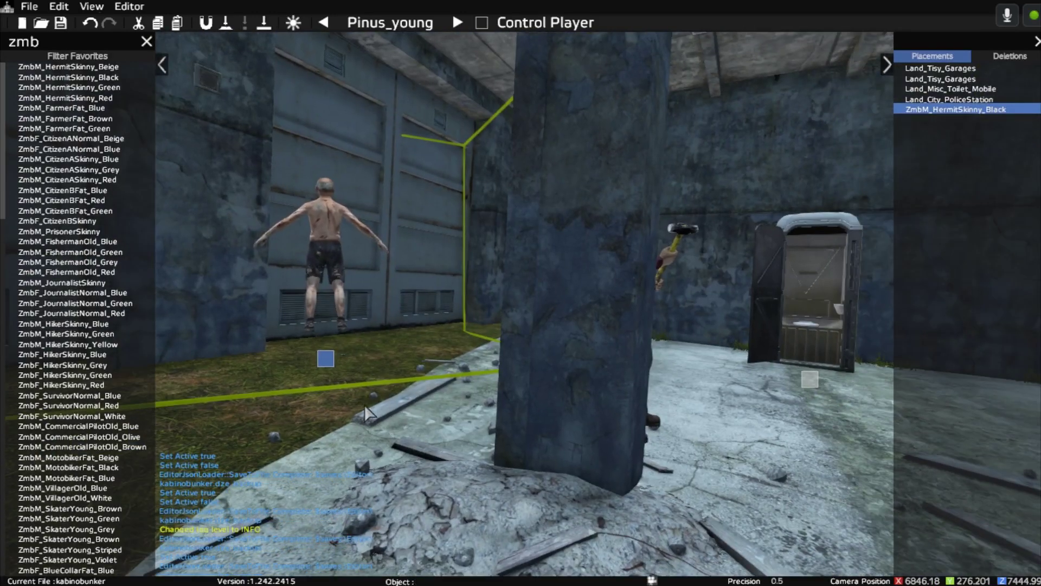
pyautogui.moveTo(330, 359)
pyautogui.mouseDown()
pyautogui.moveTo(737, 421)
pyautogui.moveTo(773, 415)
pyautogui.moveTo(807, 392)
pyautogui.moveTo(815, 360)
pyautogui.moveTo(813, 370)
pyautogui.mouseUp()
# Step: Lower the hermit zombie in the mobile toilet to Y position 273.847 through its properties
pyautogui.moveTo(815, 469); pyautogui.dragTo(850, 496, button='right')
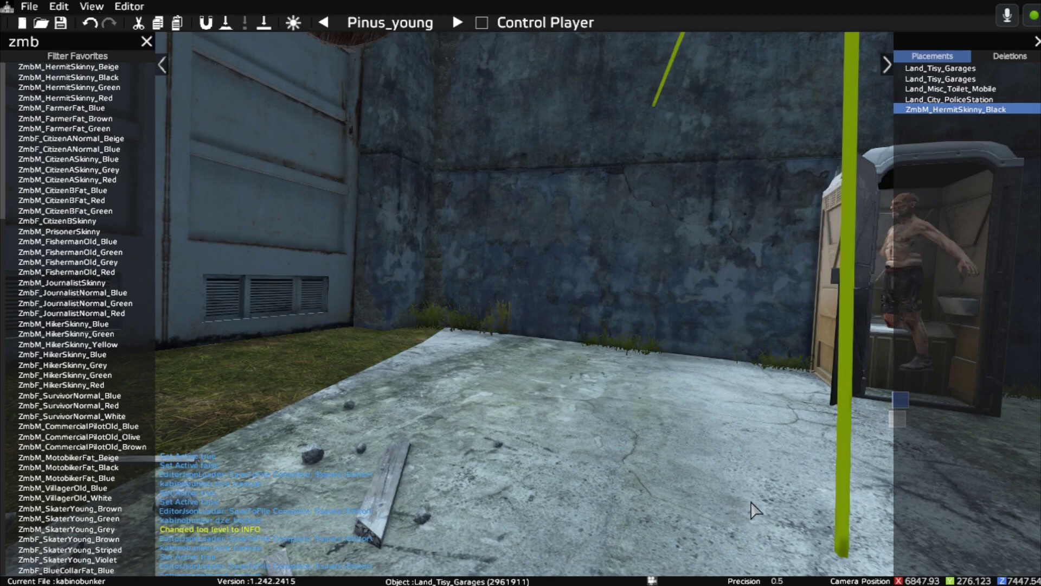
pyautogui.press('w')
pyautogui.moveTo(757, 506); pyautogui.dragTo(932, 502, button='right')
pyautogui.press('w')
pyautogui.press('d')
pyautogui.moveTo(575, 495); pyautogui.dragTo(470, 495, button='right')
pyautogui.press('d')
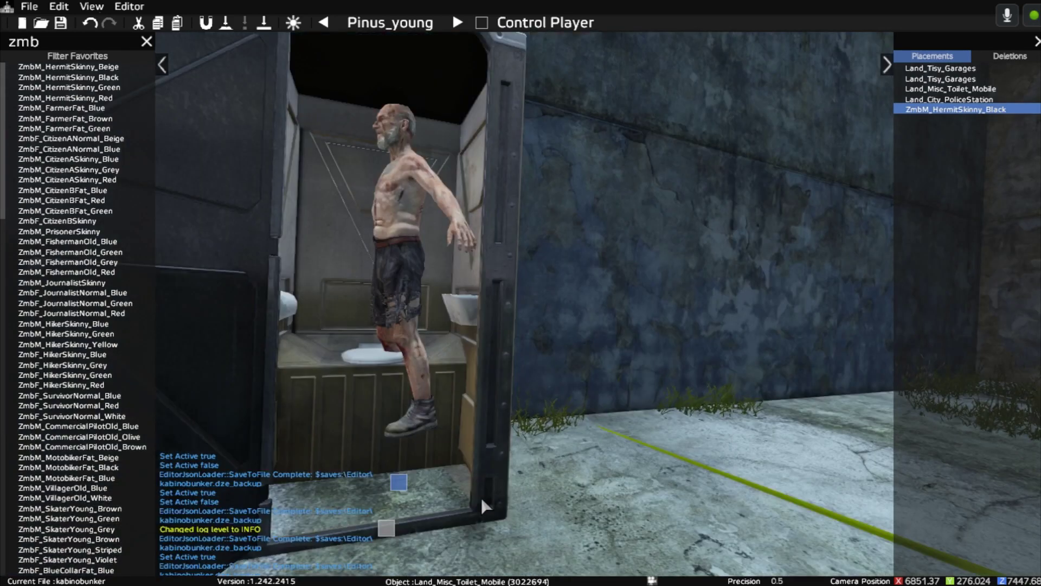
pyautogui.doubleClick(399, 483)
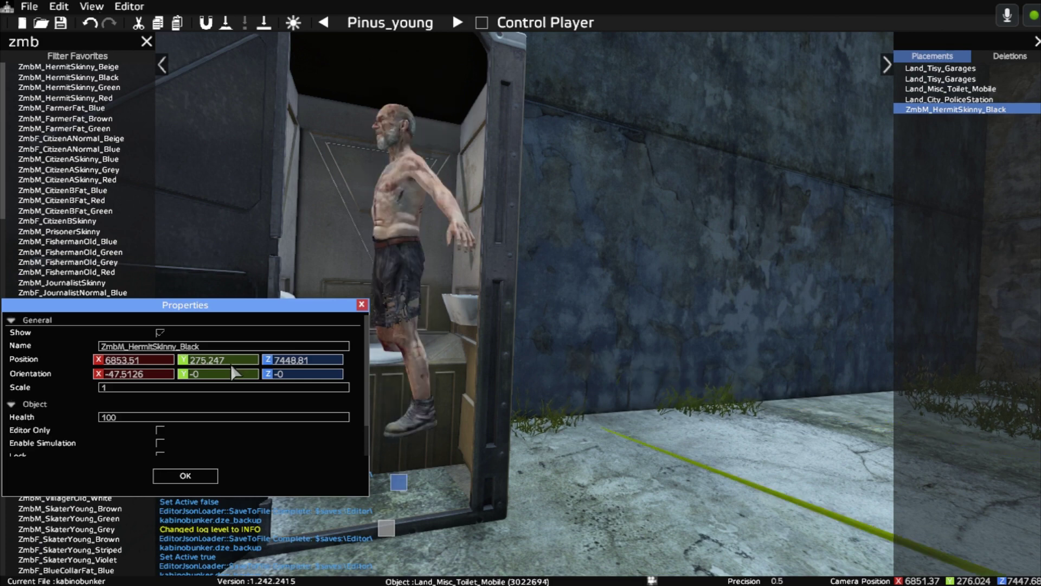
pyautogui.scroll(-4, 232, 367)
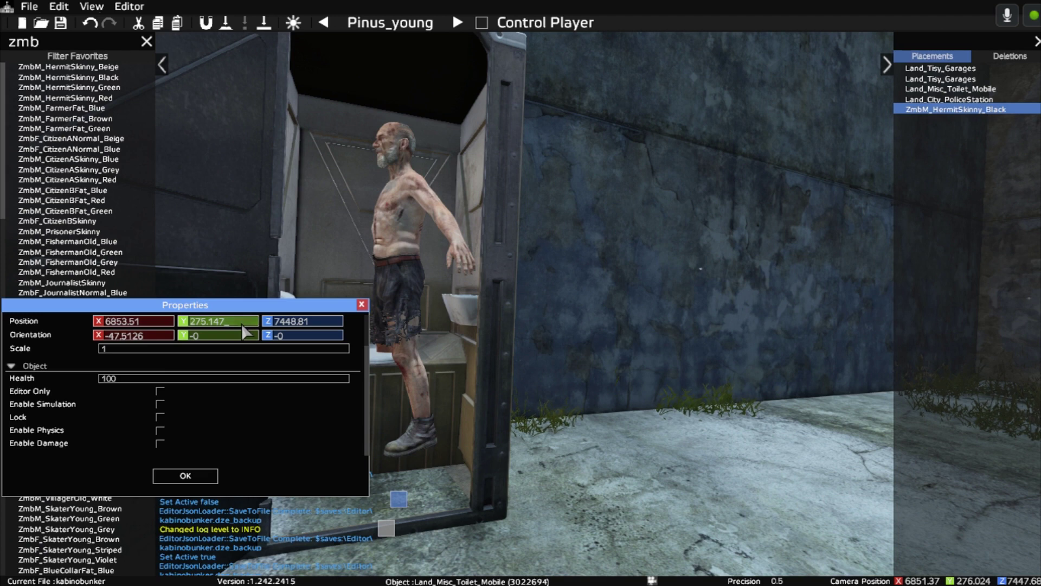
pyautogui.scroll(-2, 242, 321)
pyautogui.scroll(-1, 242, 327)
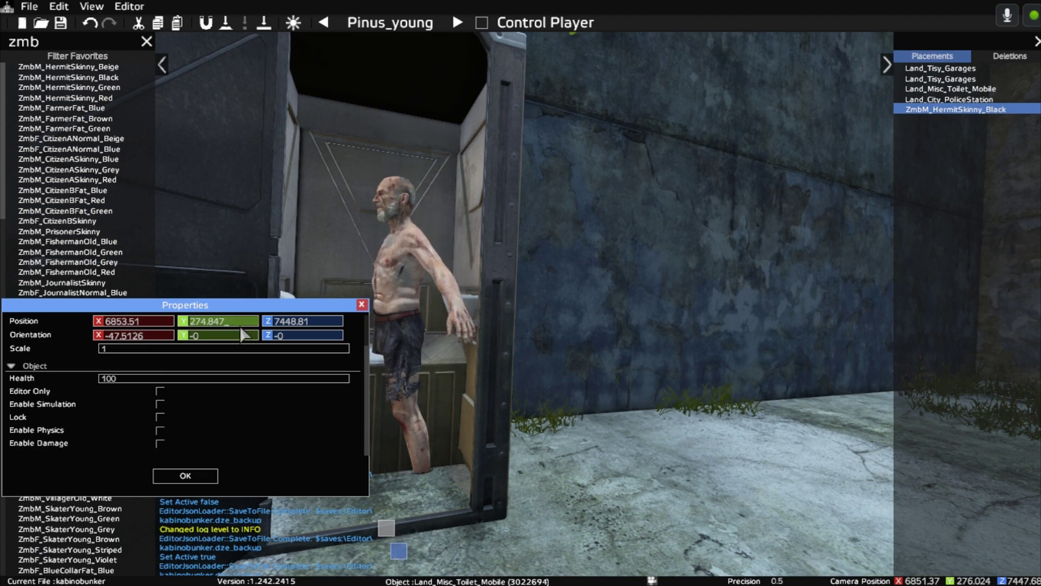
pyautogui.scroll(-10, 240, 320)
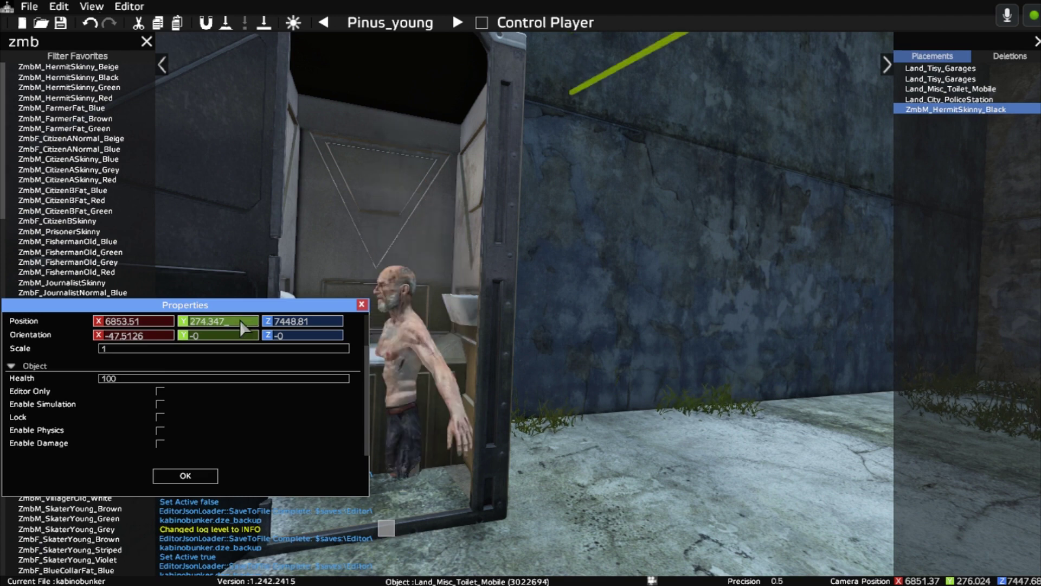
pyautogui.scroll(-5, 240, 320)
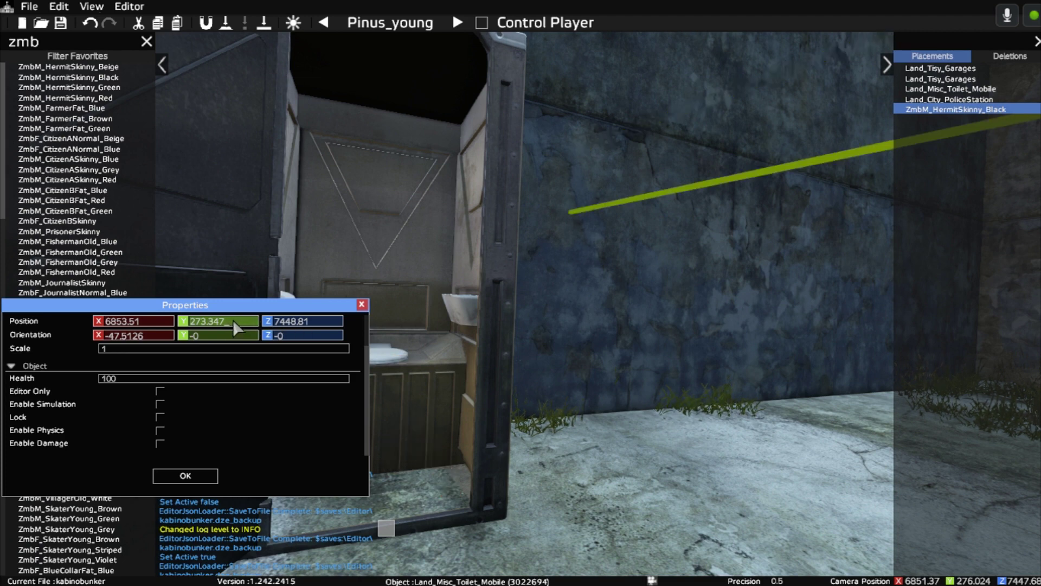
pyautogui.scroll(5, 234, 321)
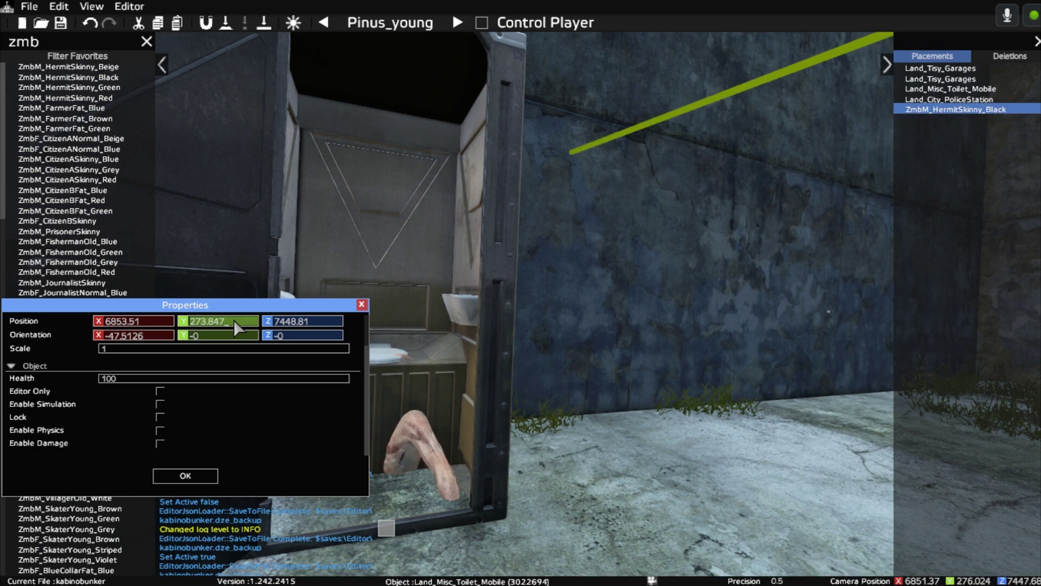
# Step: Set the hermit zombie's Z position to 7448.31, its Y orientation to 0.5, and its Z orientation to 0
pyautogui.click(320, 320)
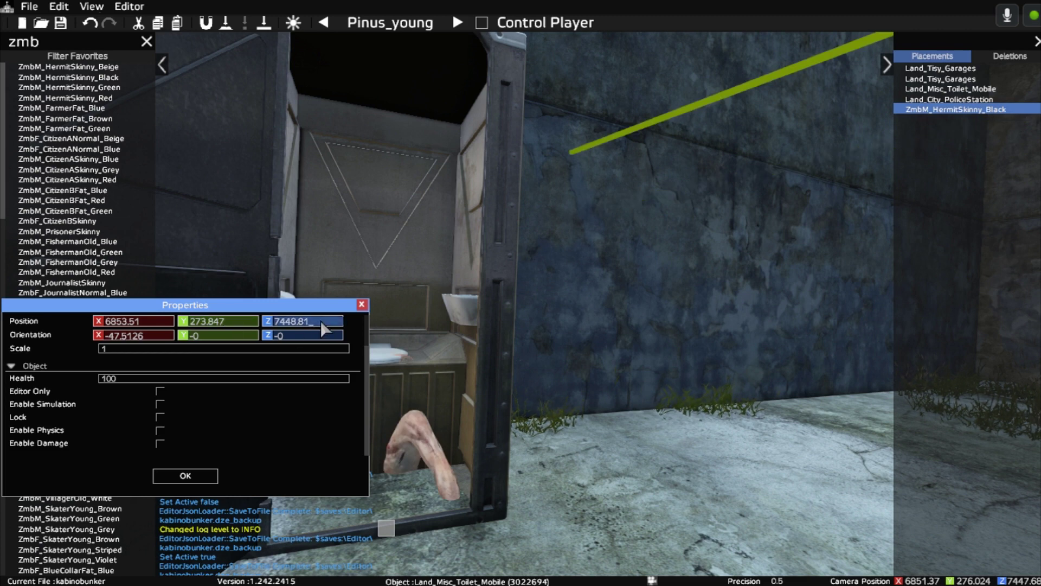
pyautogui.scroll(-1, 320, 320)
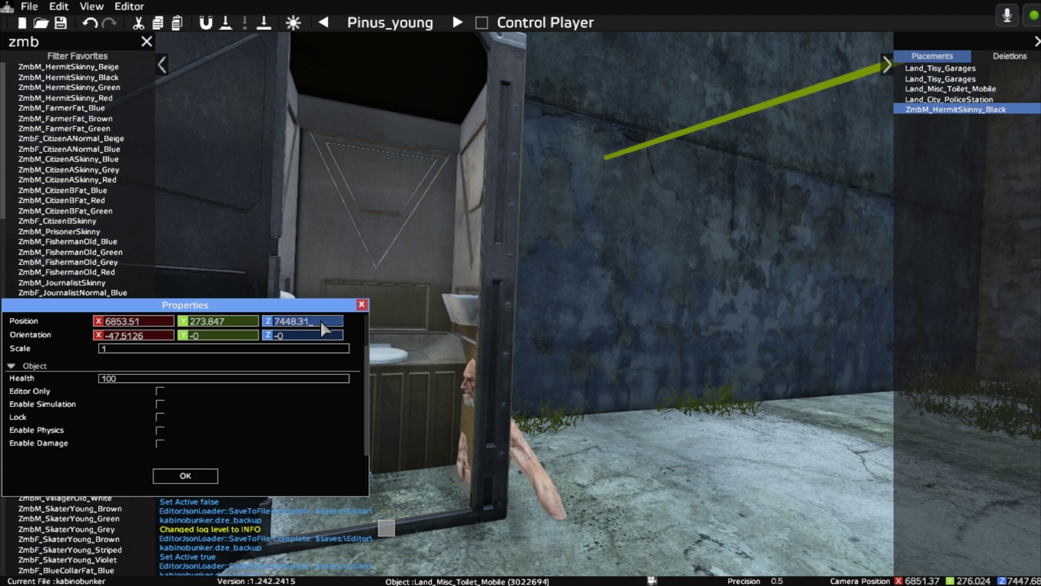
pyautogui.click(219, 337)
pyautogui.press('BackSpace')
pyautogui.press('BackSpace')
pyautogui.write('0.5')
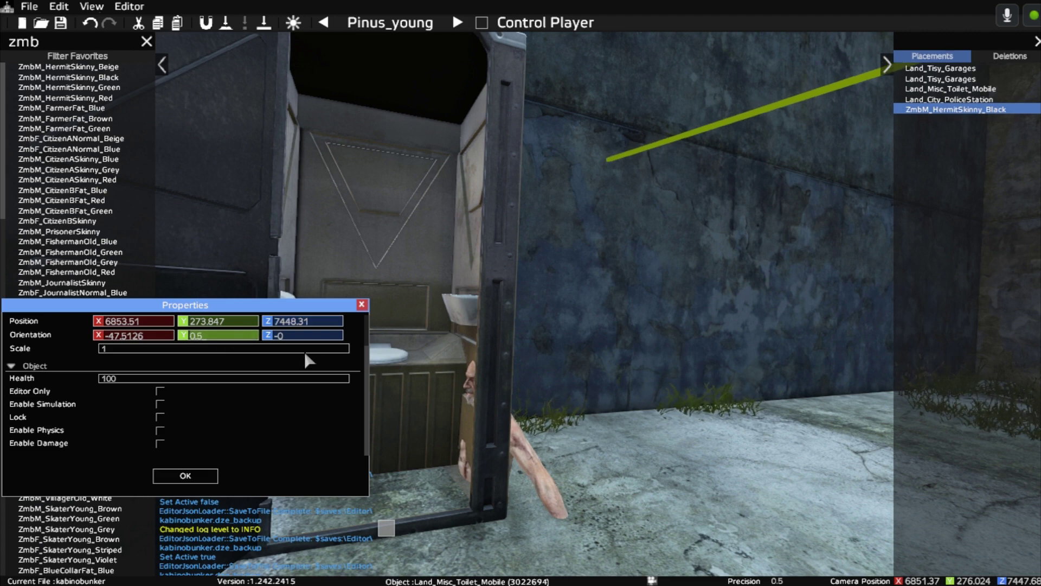
pyautogui.scroll(1, 303, 337)
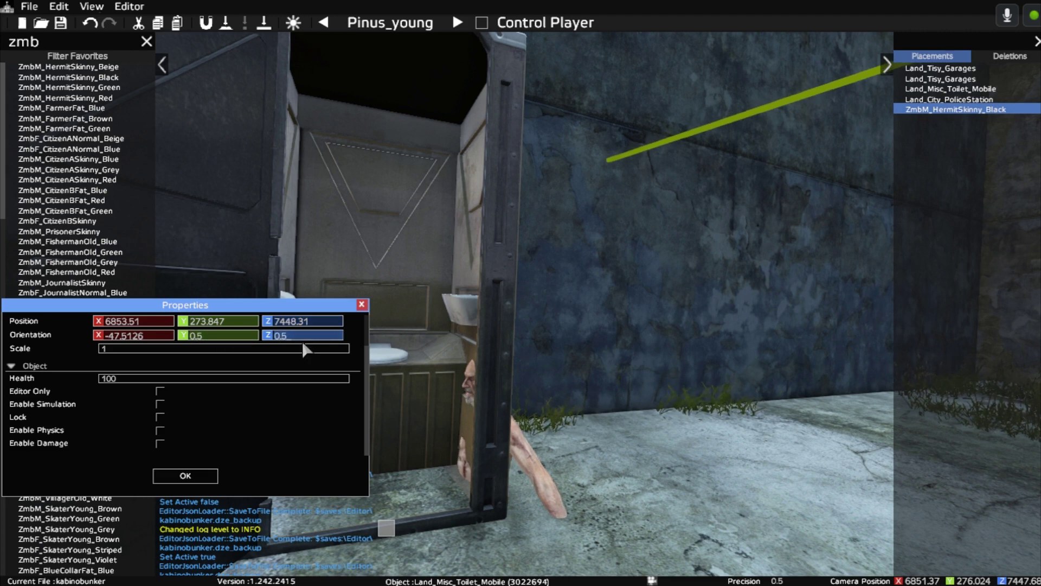
pyautogui.scroll(-1, 307, 337)
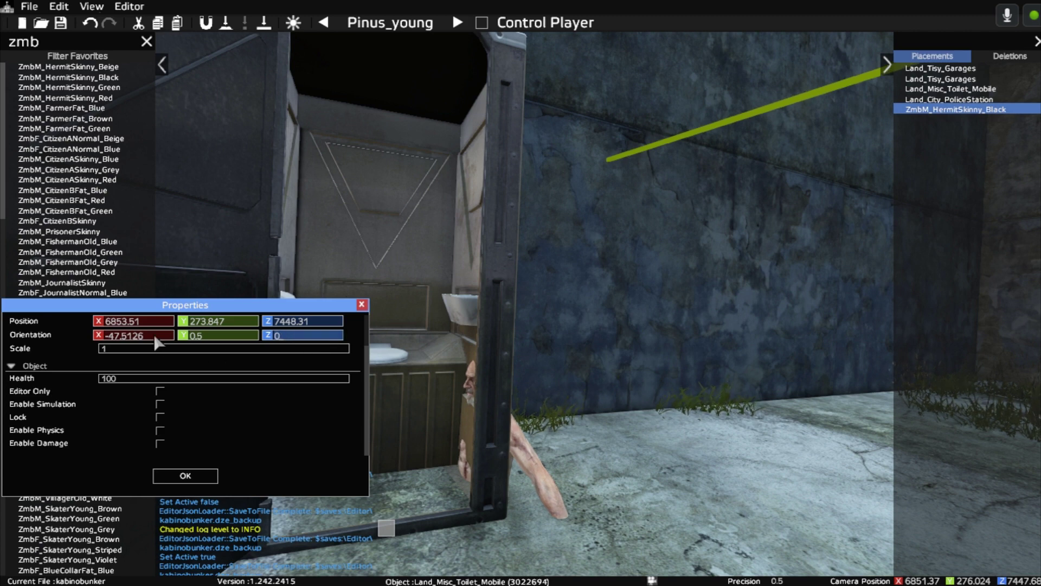
# Step: Turn the hermit zombie to an X orientation of -125.01
pyautogui.scroll(-4, 157, 340)
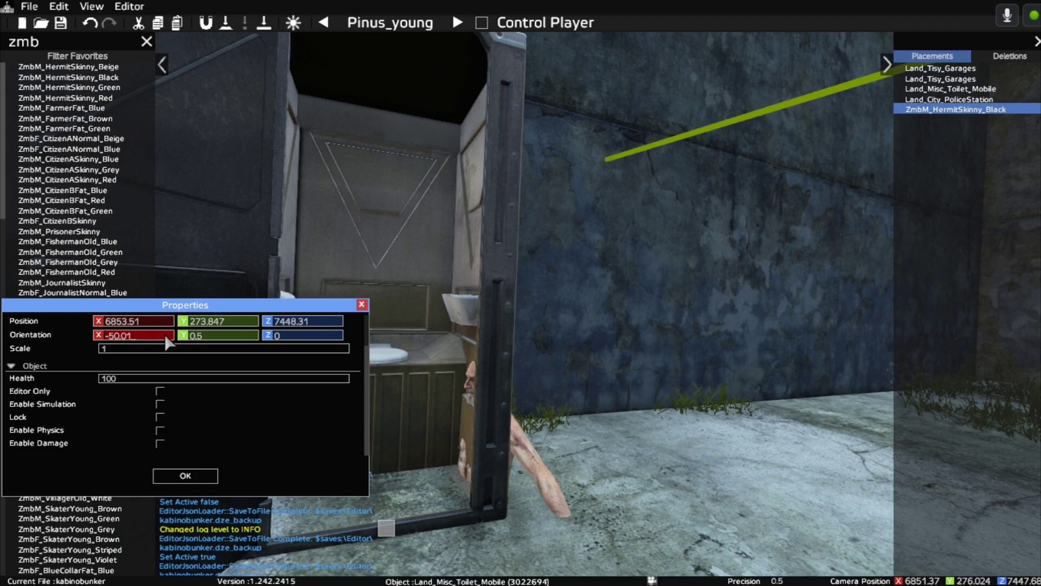
pyautogui.scroll(-6, 168, 341)
pyautogui.scroll(-19, 168, 341)
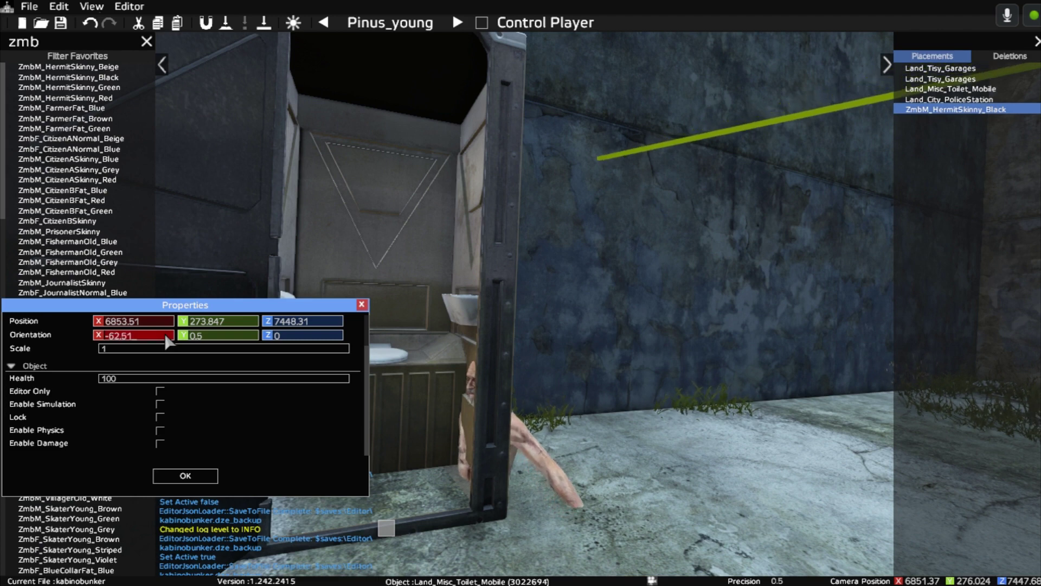
pyautogui.scroll(-20, 169, 342)
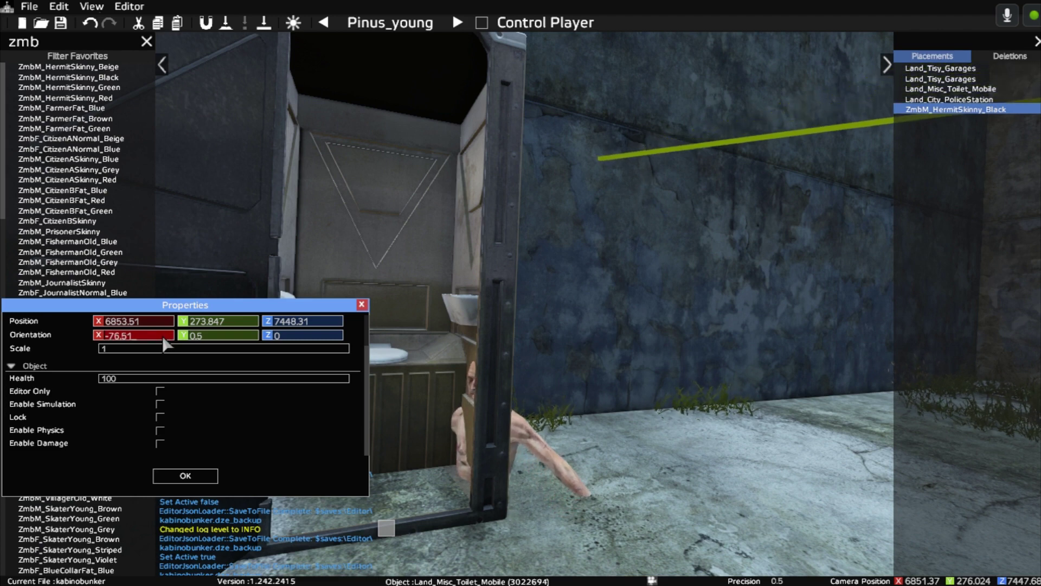
pyautogui.scroll(-20, 166, 341)
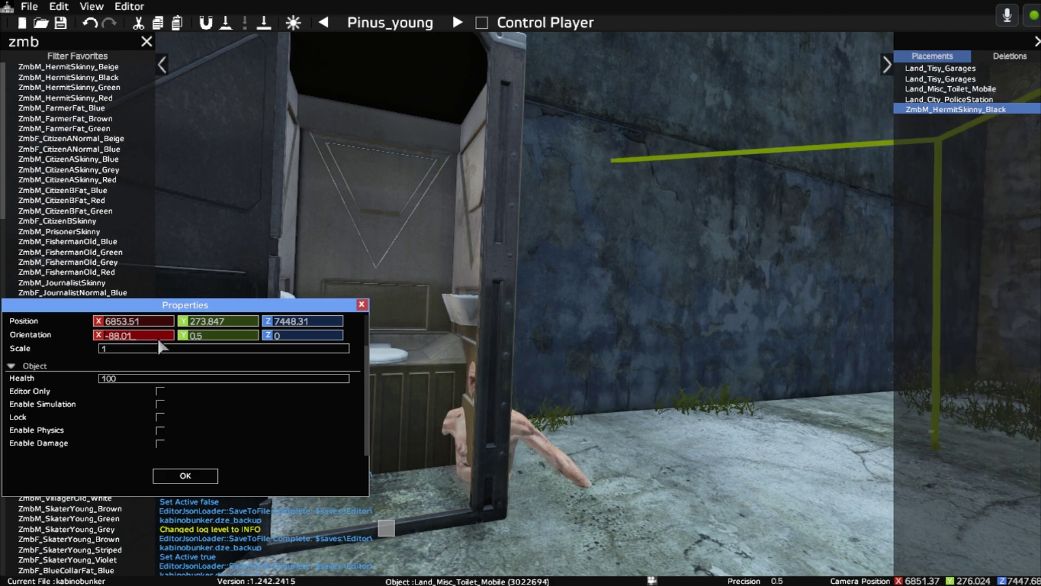
pyautogui.scroll(-20, 160, 345)
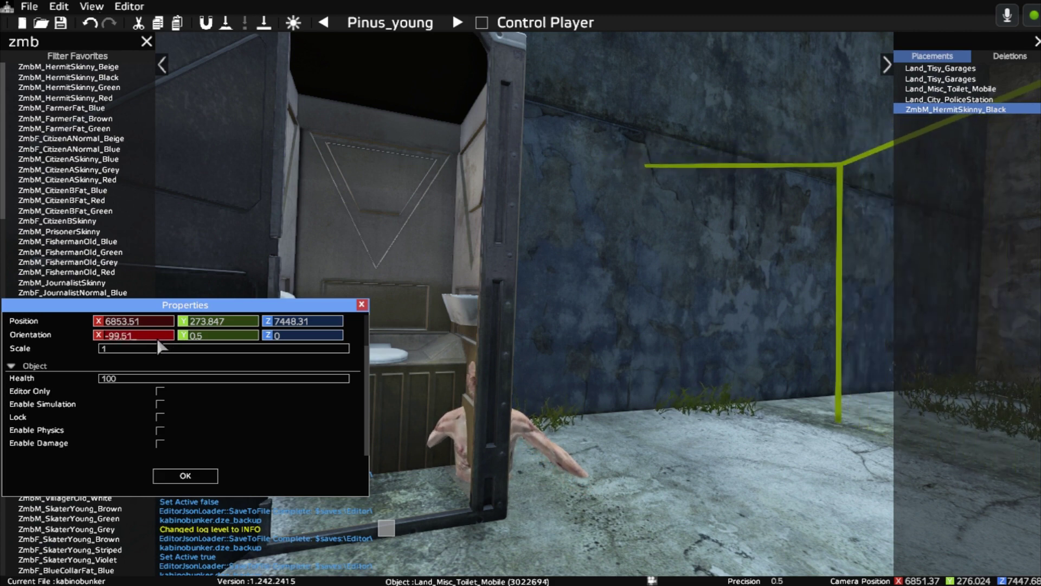
pyautogui.scroll(-20, 160, 347)
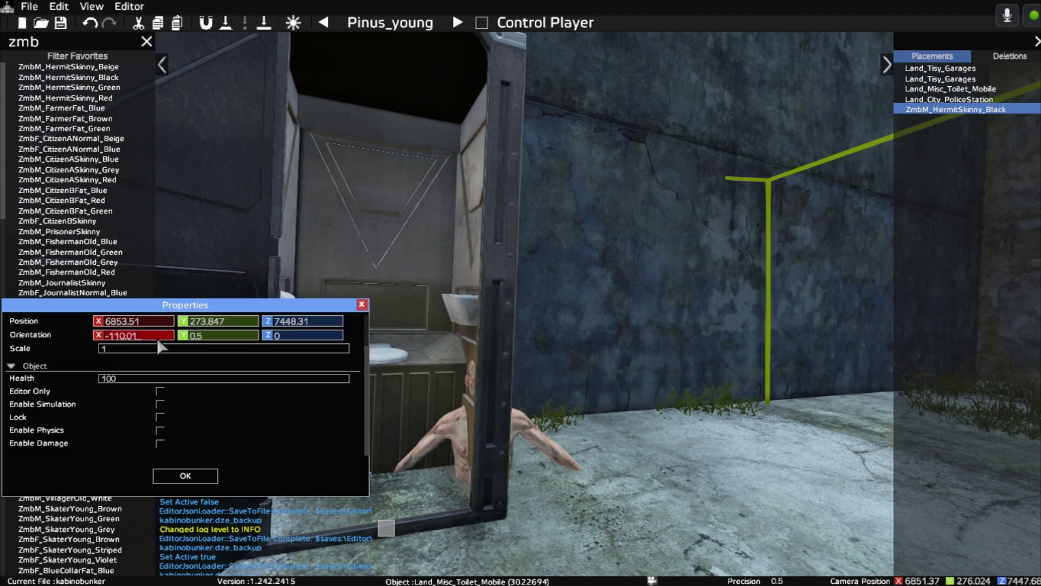
pyautogui.scroll(-15, 160, 348)
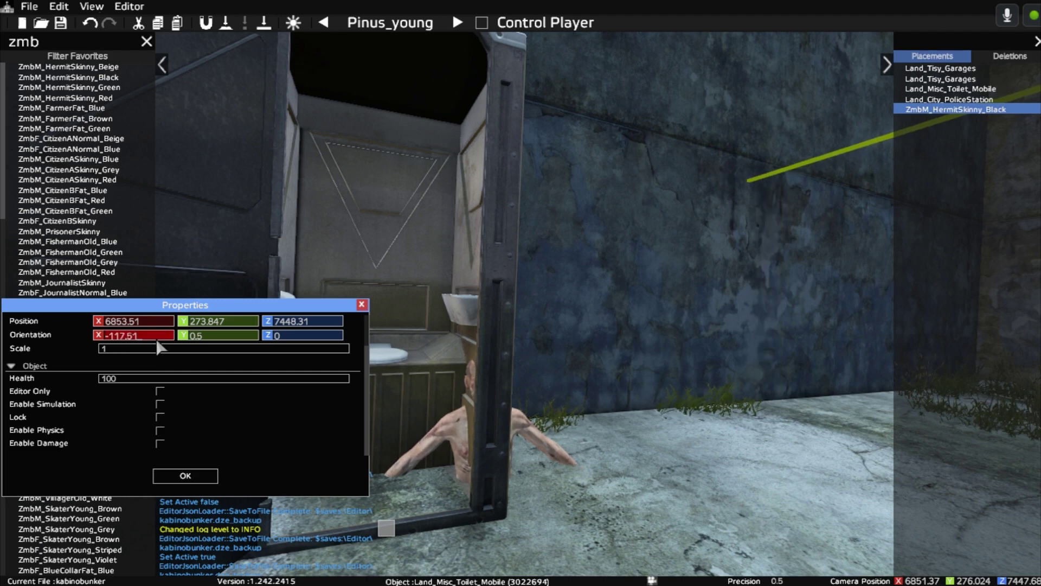
pyautogui.scroll(-5, 160, 347)
pyautogui.scroll(-4, 160, 346)
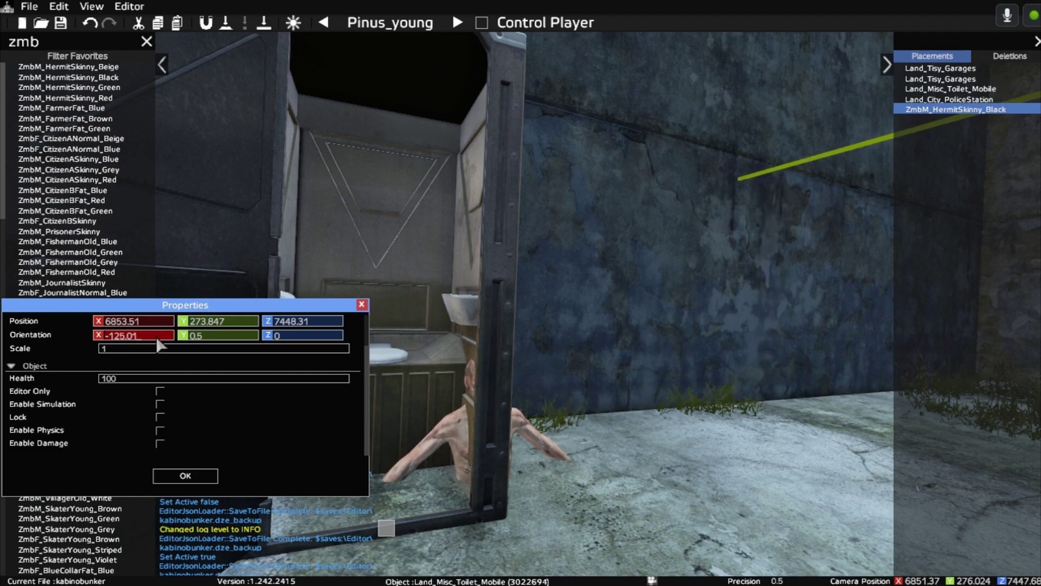
# Step: Set the hermit zombie's X orientation to -128.01, X position to 6853.01, and Z position to 7448.81
pyautogui.scroll(-3, 160, 346)
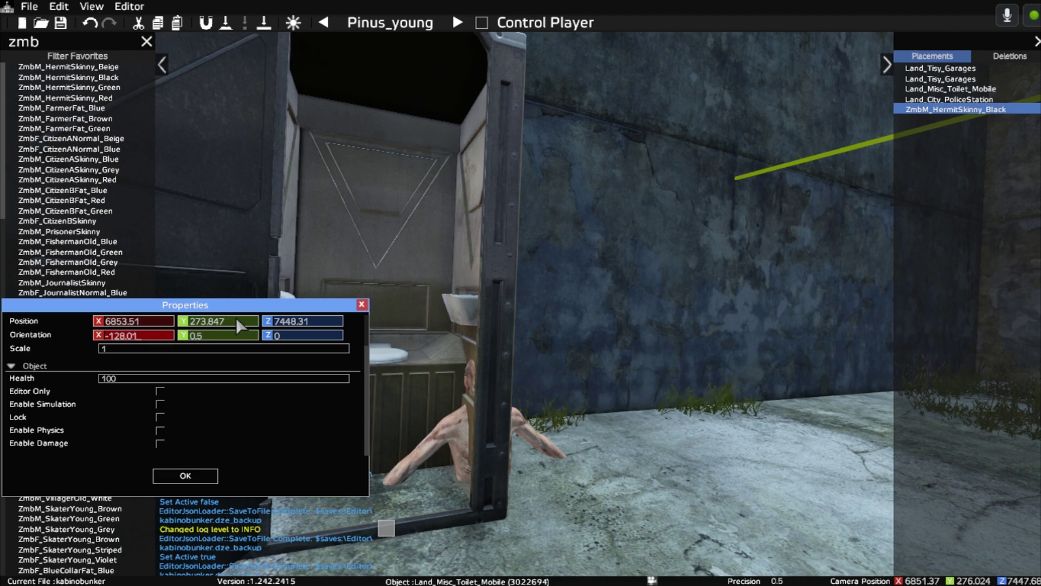
pyautogui.scroll(1, 150, 321)
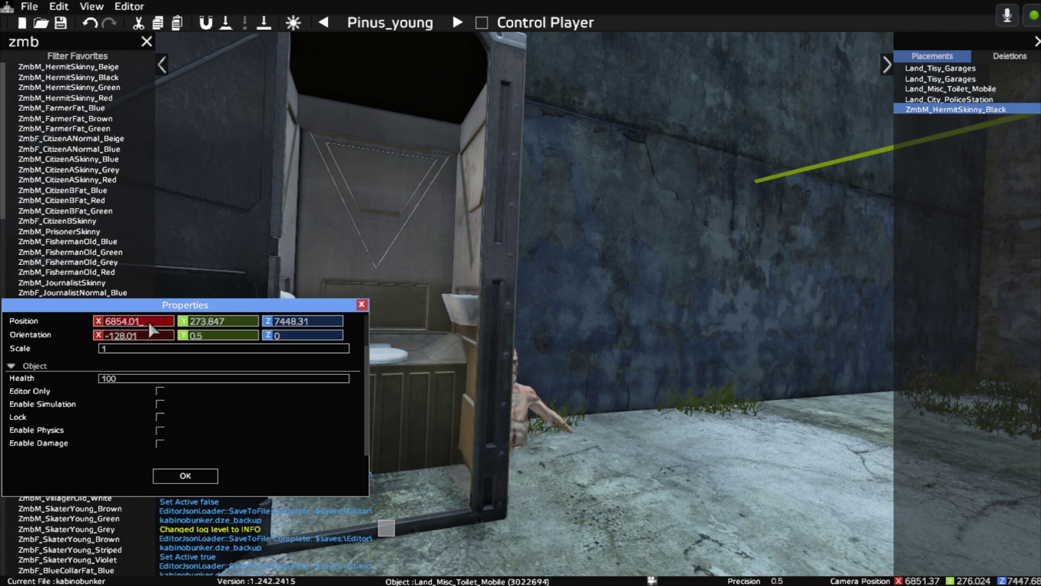
pyautogui.scroll(-1, 148, 321)
pyautogui.scroll(-1, 148, 321)
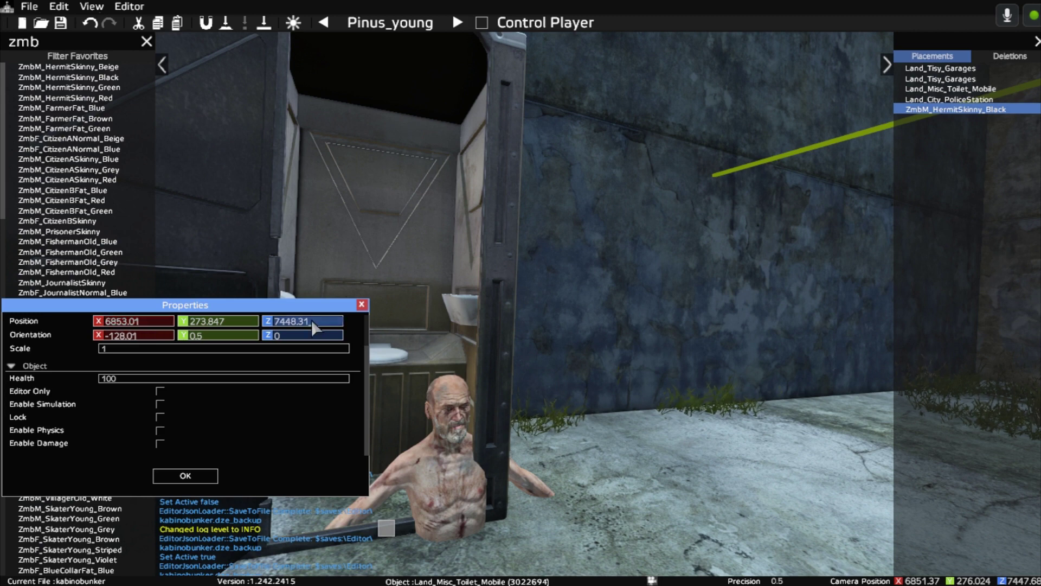
pyautogui.scroll(1, 312, 321)
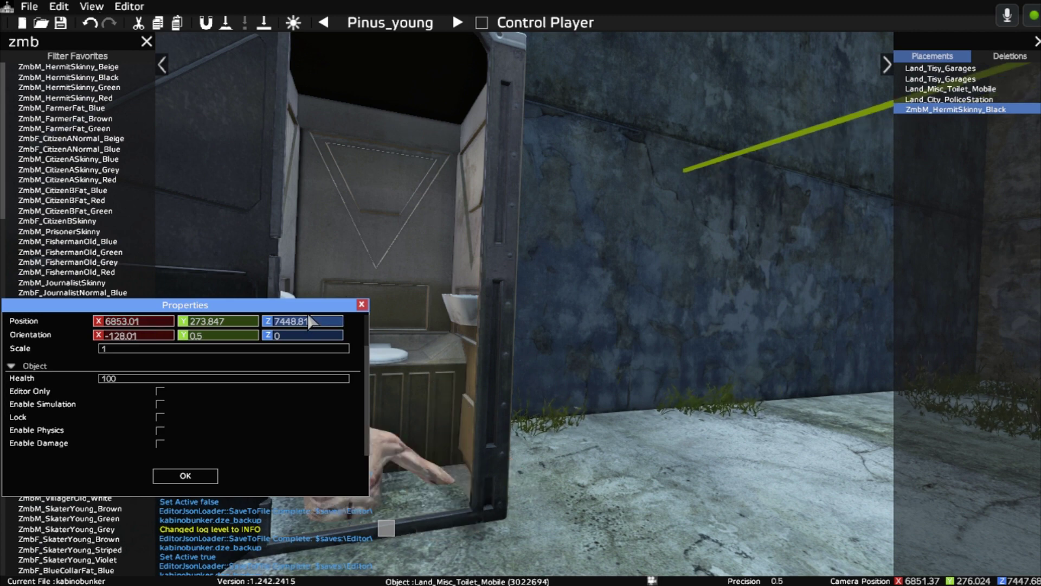
# Step: Save the map and lower the hermit zombie to Y position 273.547 in its properties
pyautogui.moveTo(310, 314); pyautogui.dragTo(442, 157)
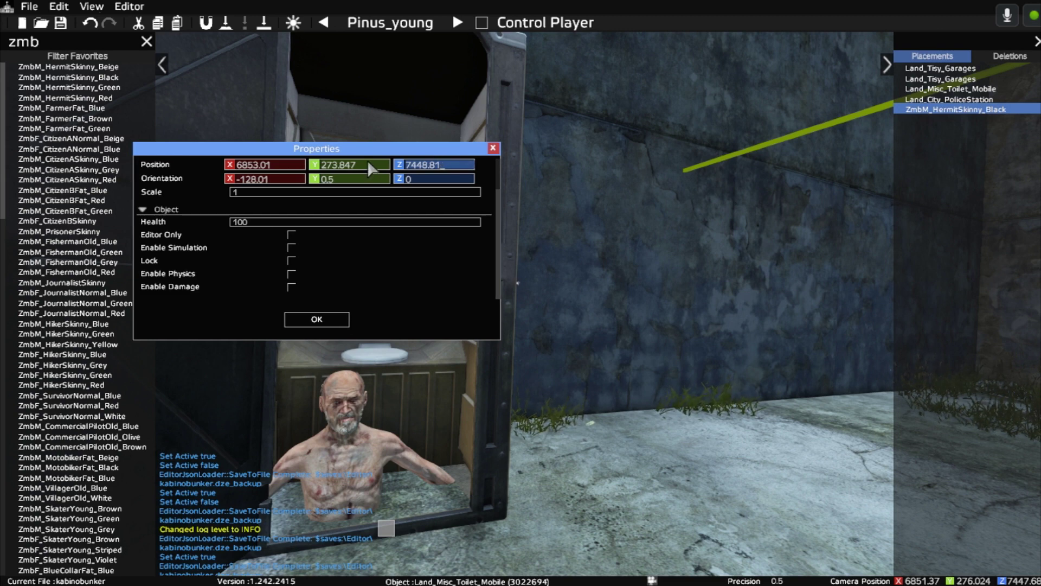
pyautogui.scroll(-1, 369, 164)
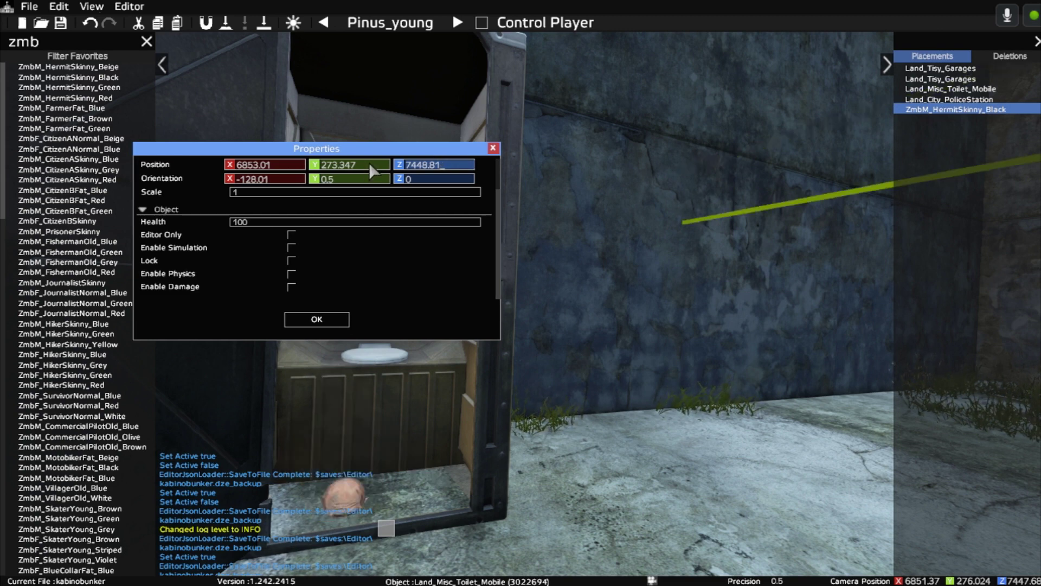
pyautogui.scroll(1, 368, 162)
pyautogui.click(367, 163)
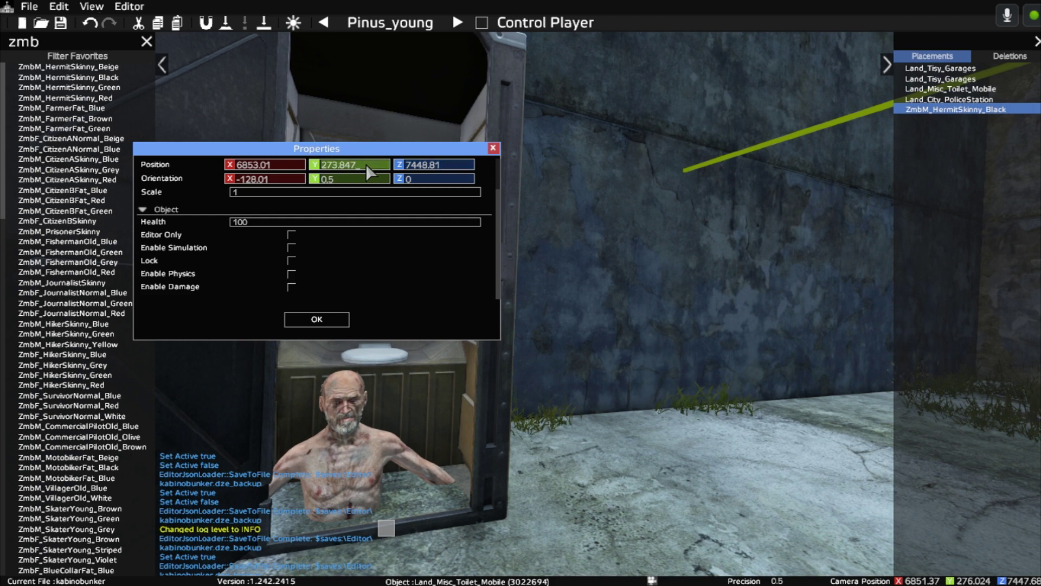
pyautogui.hotkey('ctrl', 's')
pyautogui.scroll(-3, 366, 164)
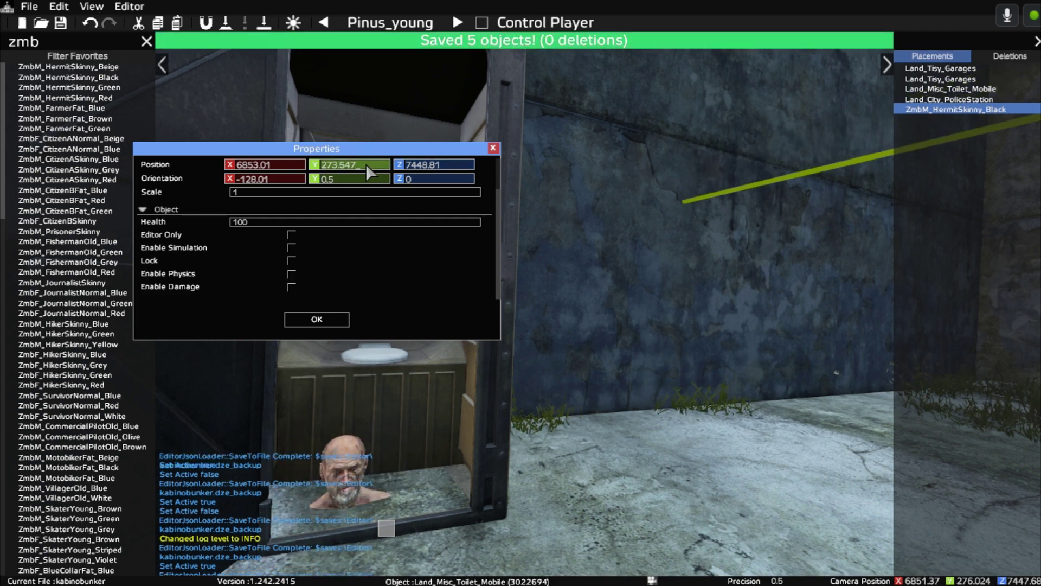
pyautogui.click(317, 320)
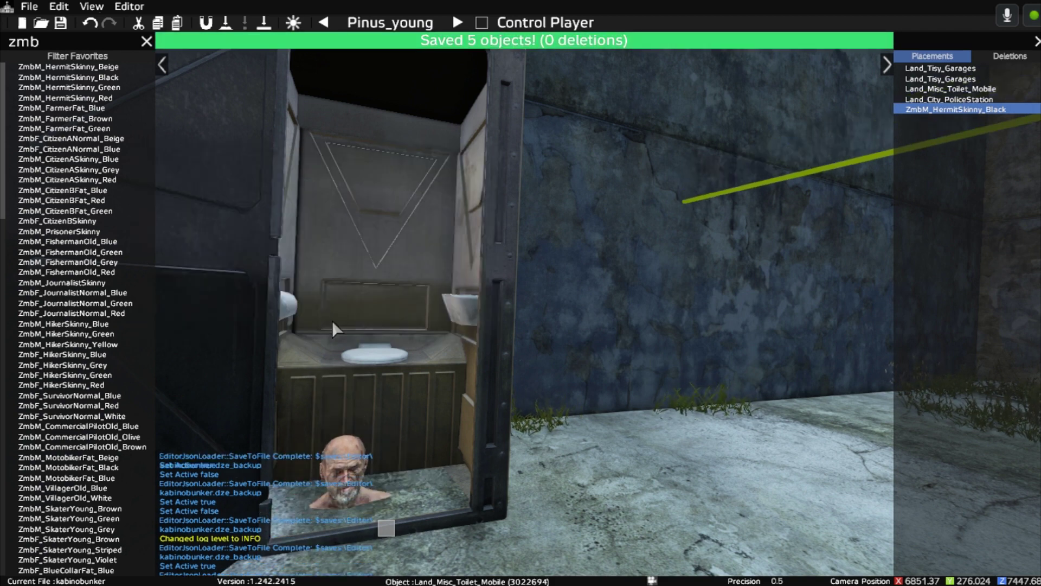
# Step: Switch to the in-game player and walk up to the mobile toilet to inspect the hermit zombie's placement
pyautogui.press('s')
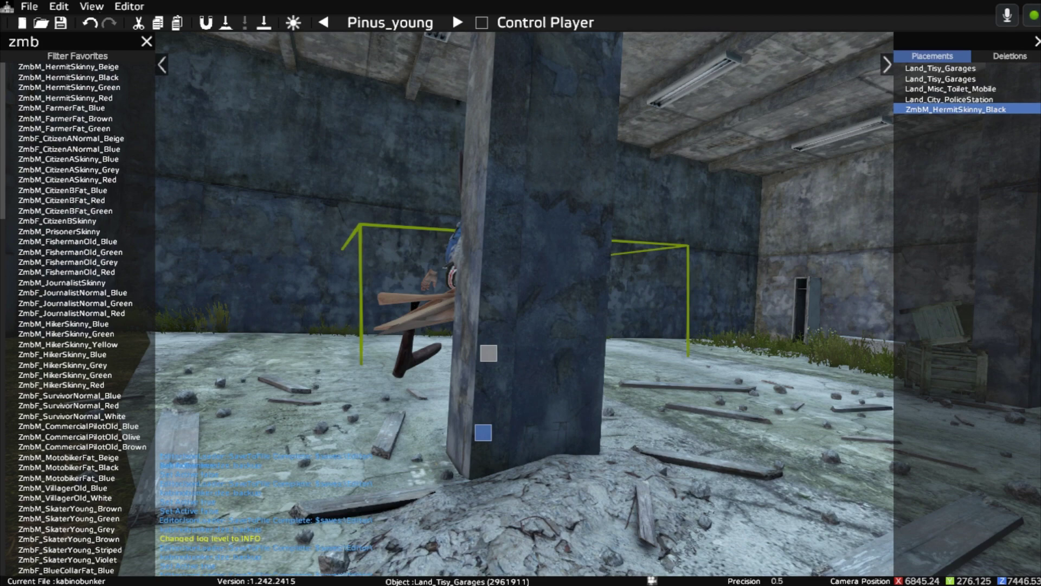
pyautogui.press('y')
pyautogui.press('w')
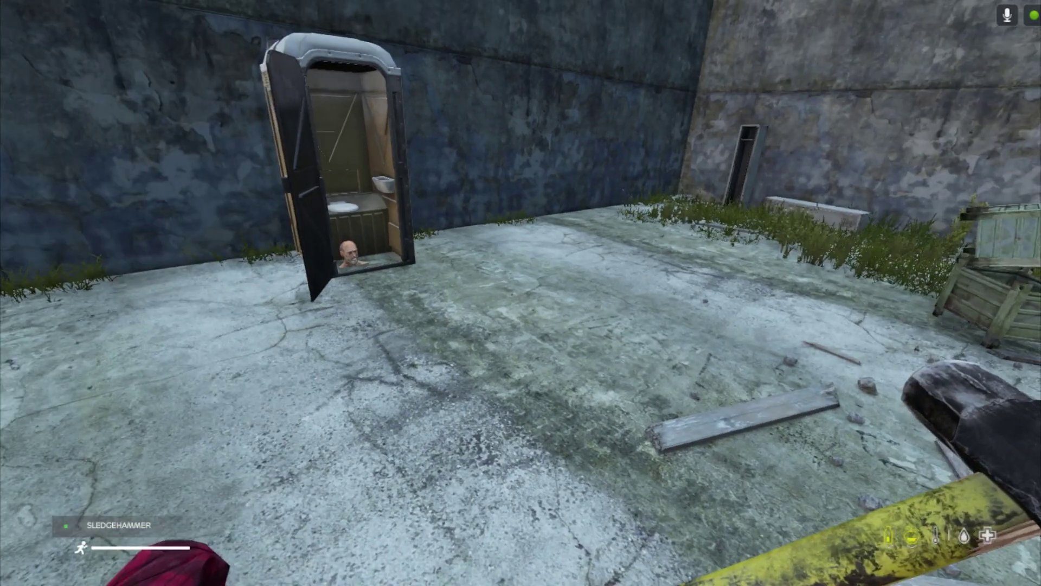
pyautogui.press('w')
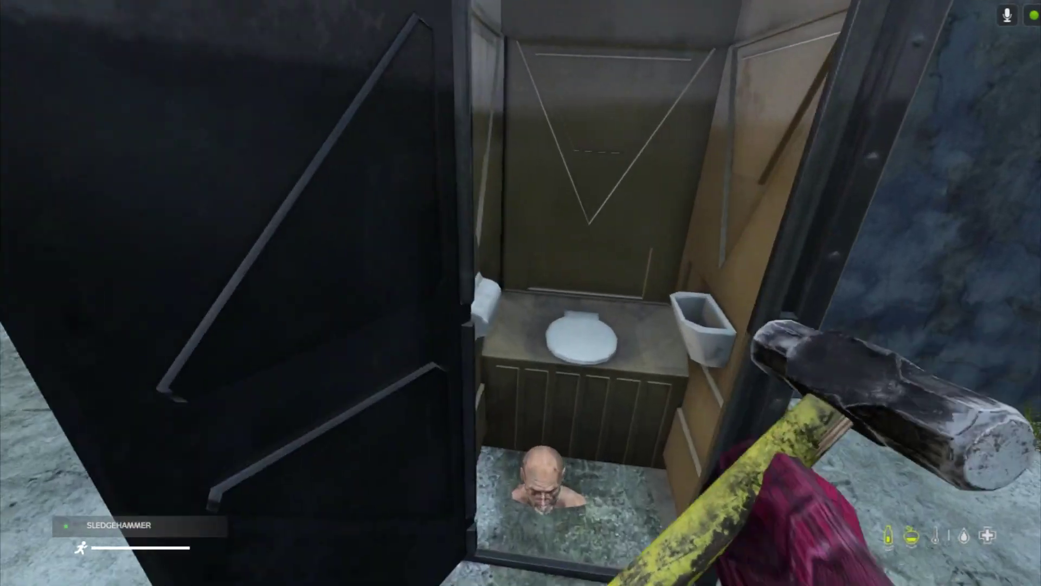
pyautogui.press('s')
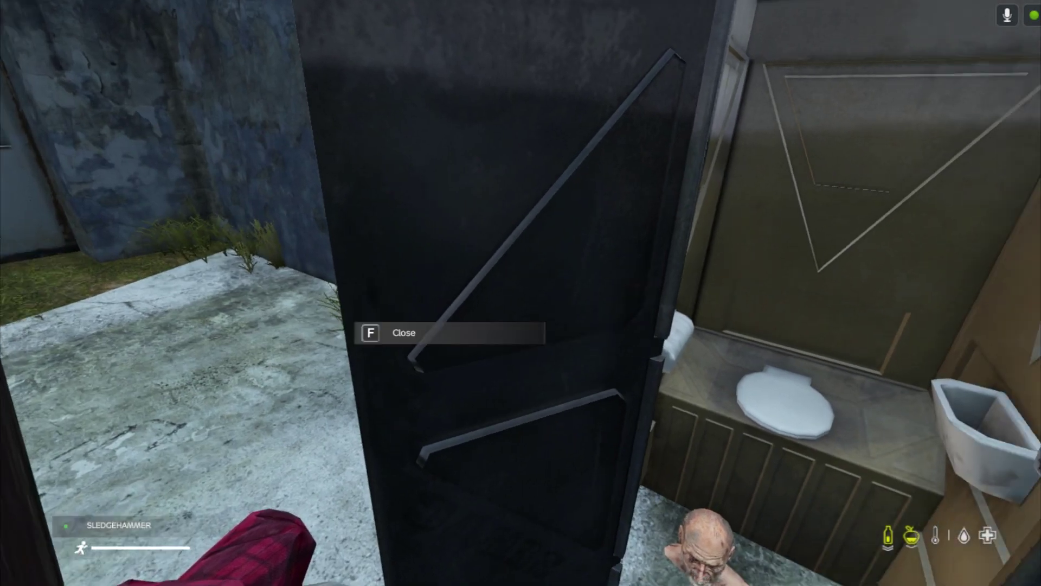
# Step: Close and reopen the mobile toilet's door in-game to check how the hidden zombie is revealed, finishing with the door closed
pyautogui.press('f')
pyautogui.press('s')
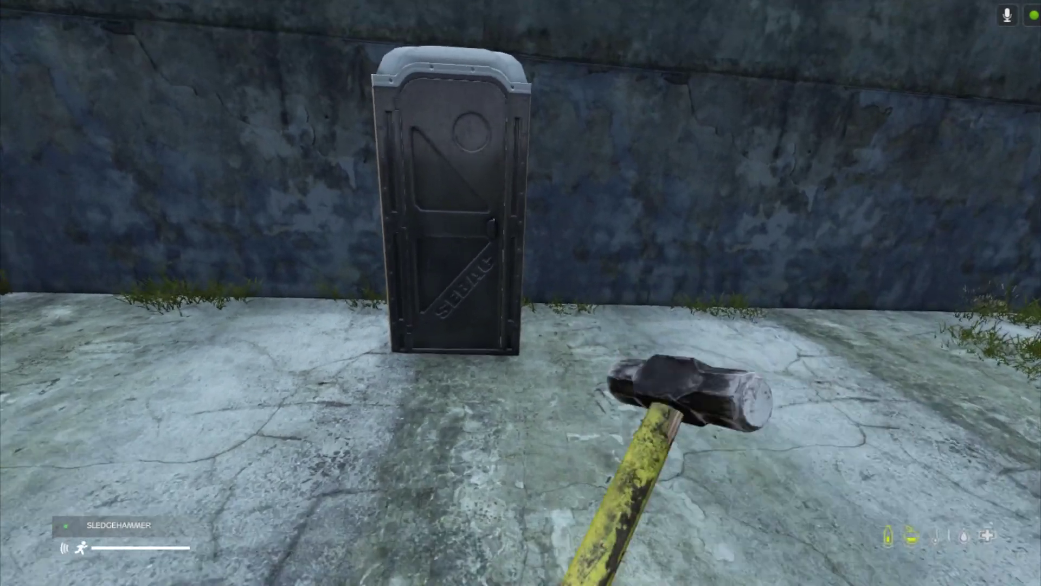
pyautogui.press('w')
pyautogui.press('w')
pyautogui.press('f')
pyautogui.press('s')
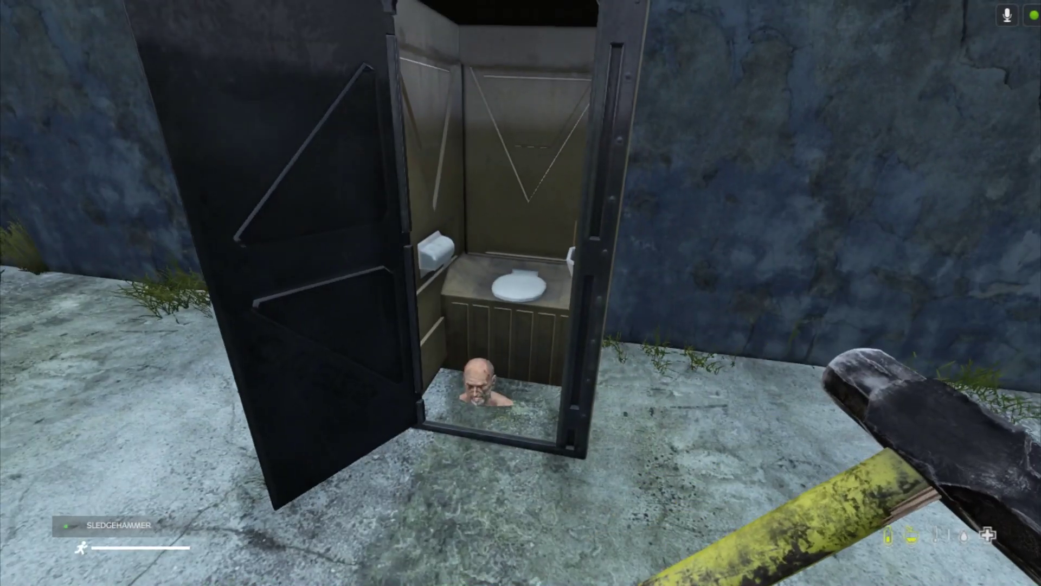
pyautogui.press('a')
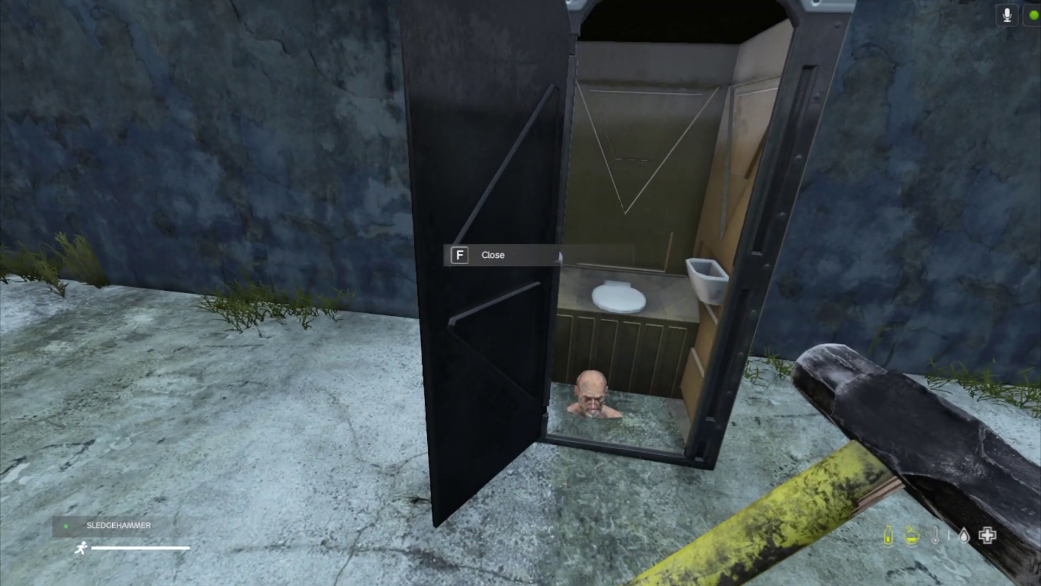
pyautogui.press('f')
pyautogui.press('f')
pyautogui.press('s')
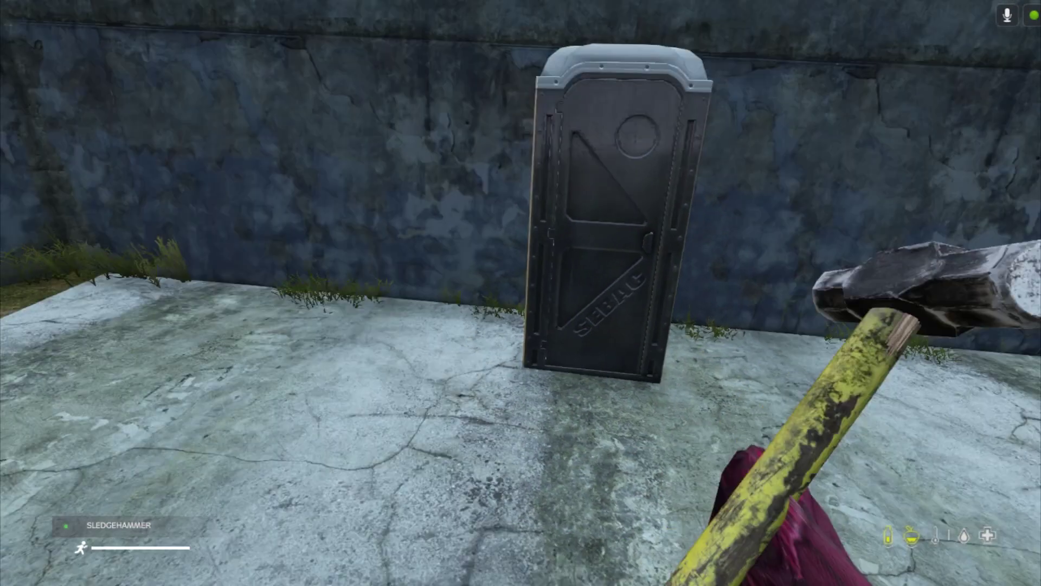
# Step: Open the bunker's gate and walk outside to look at the tilted police station
pyautogui.press('w')
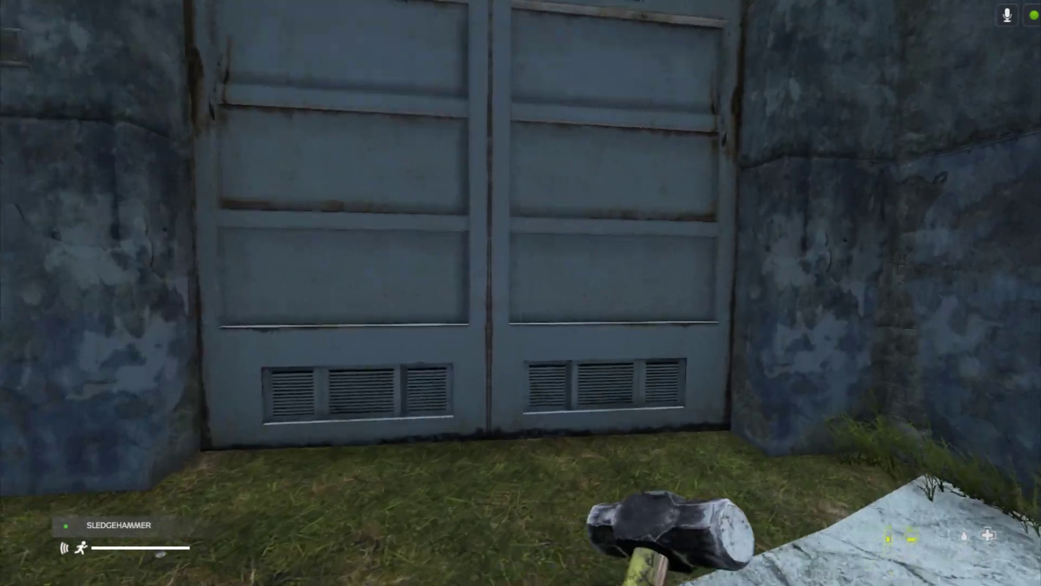
pyautogui.press('f')
pyautogui.press('w')
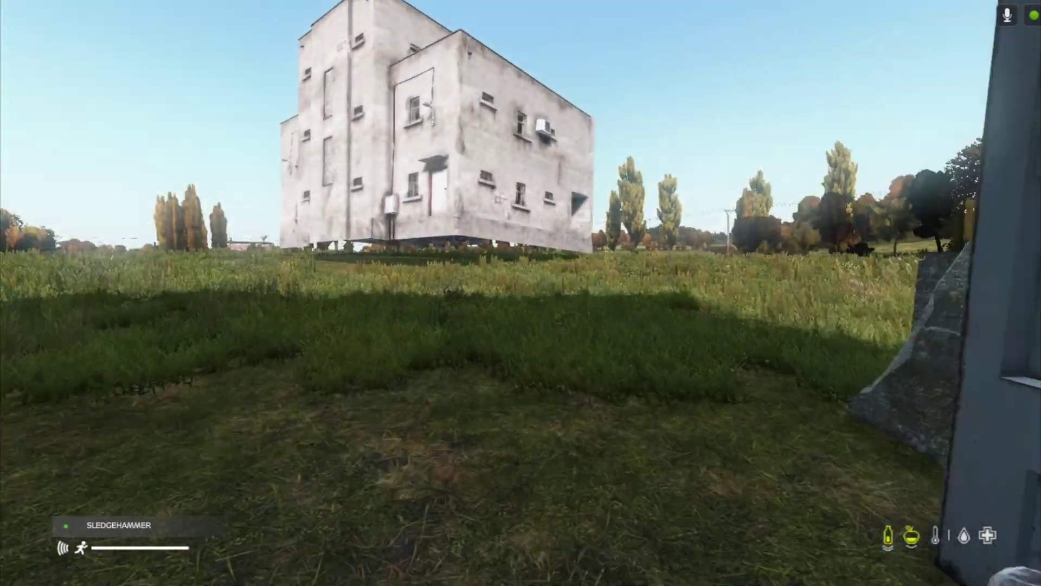
pyautogui.press('w')
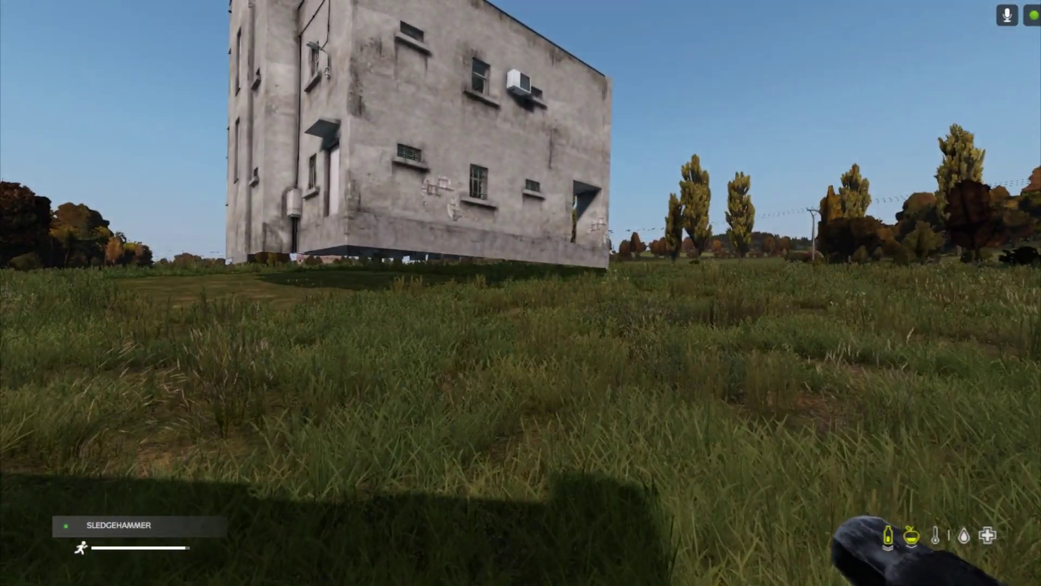
# Step: Return to the map editor and delete the Land_City_PoliceStation building outside the bunker
pyautogui.press('y')
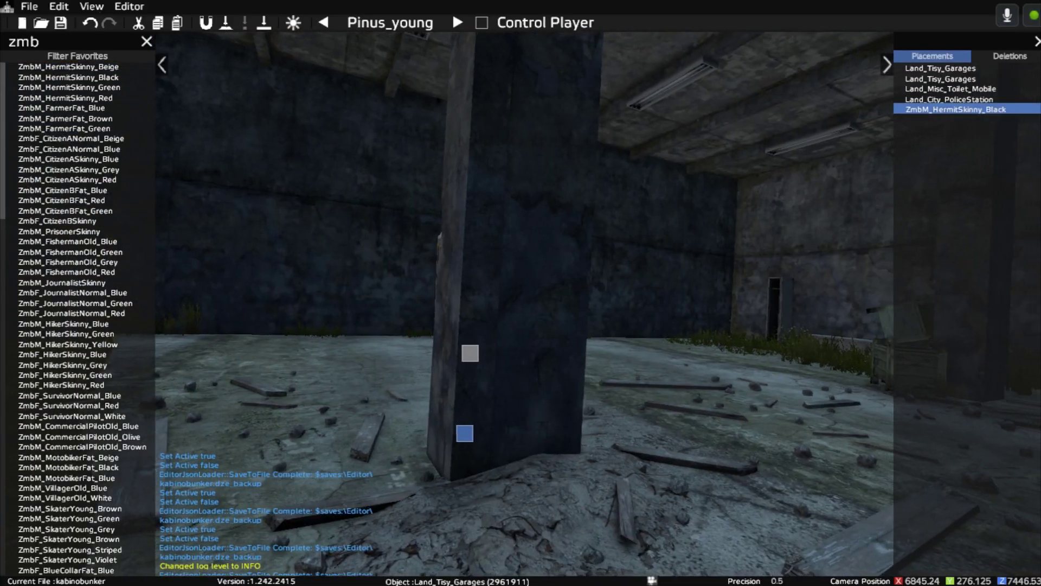
pyautogui.press('w')
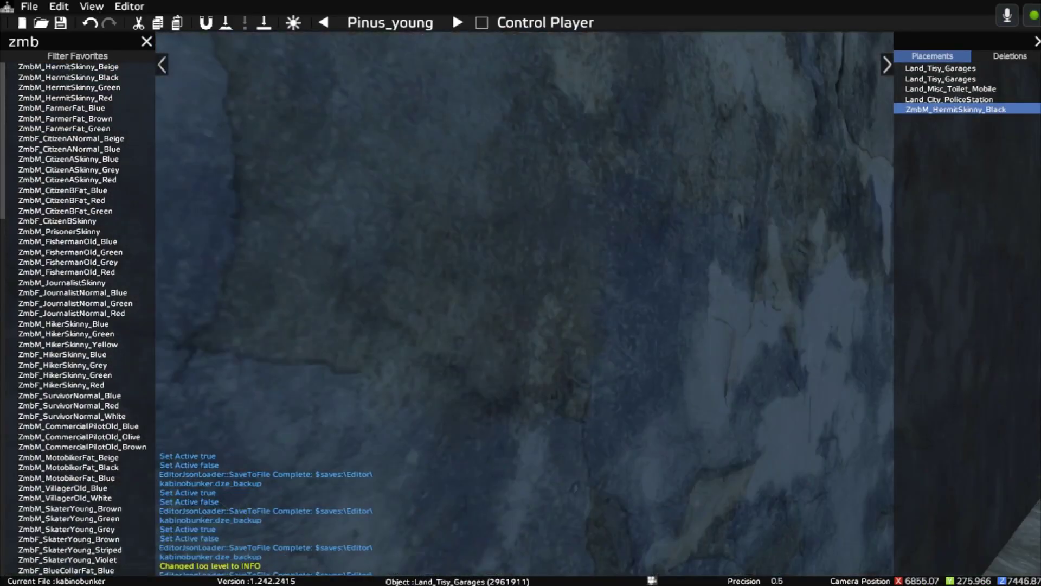
pyautogui.press('s')
pyautogui.press('q')
pyautogui.press('q')
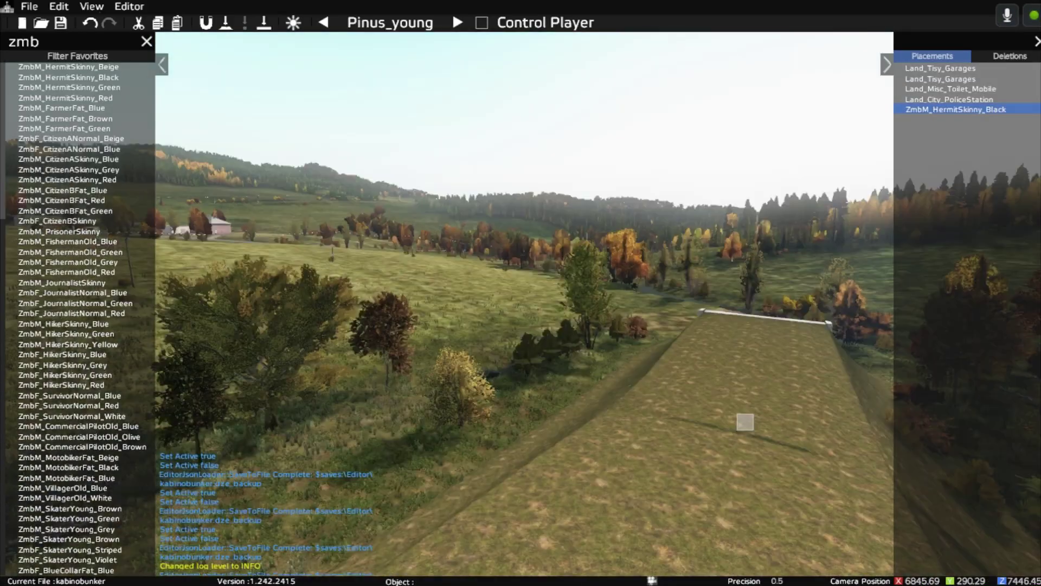
pyautogui.press('d')
pyautogui.press('s')
pyautogui.press('q')
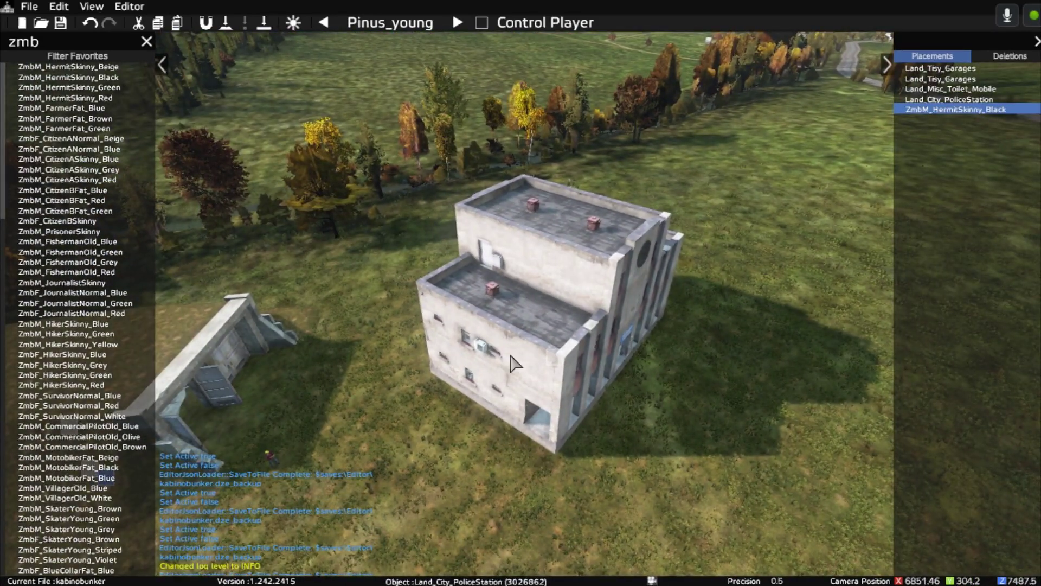
pyautogui.click(955, 100)
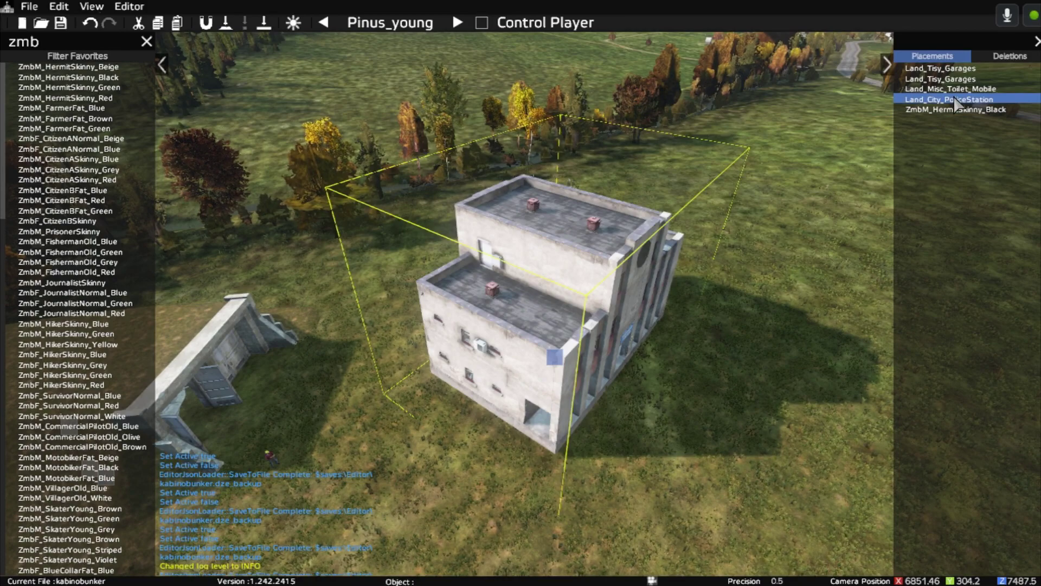
pyautogui.press('Delete')
# Step: Examine the bunker's exterior and entrance from above and from several sides
pyautogui.press('s')
pyautogui.press('q')
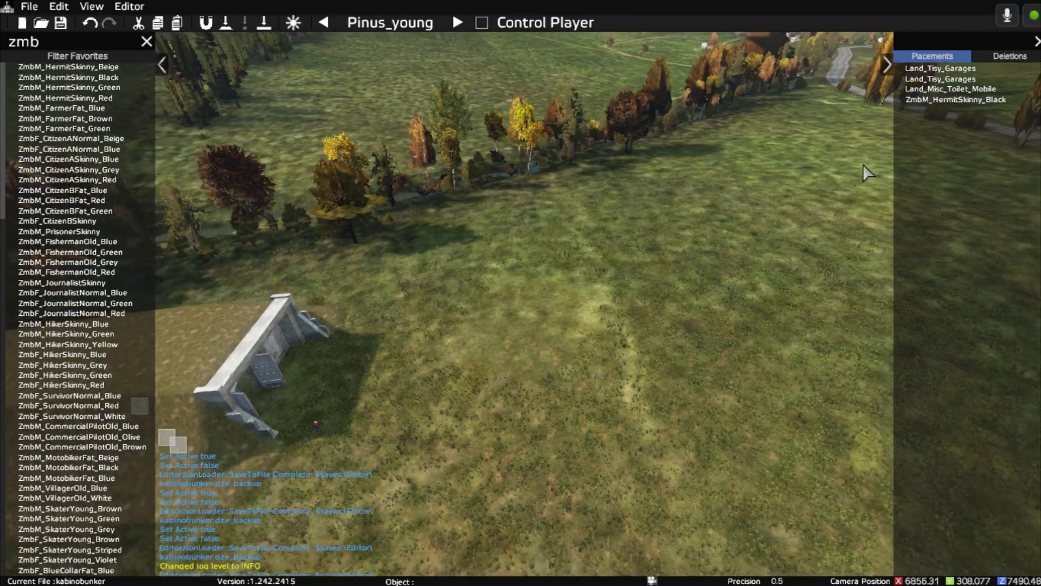
pyautogui.moveTo(743, 187); pyautogui.dragTo(725, 187, button='right')
pyautogui.press('s')
pyautogui.press('q')
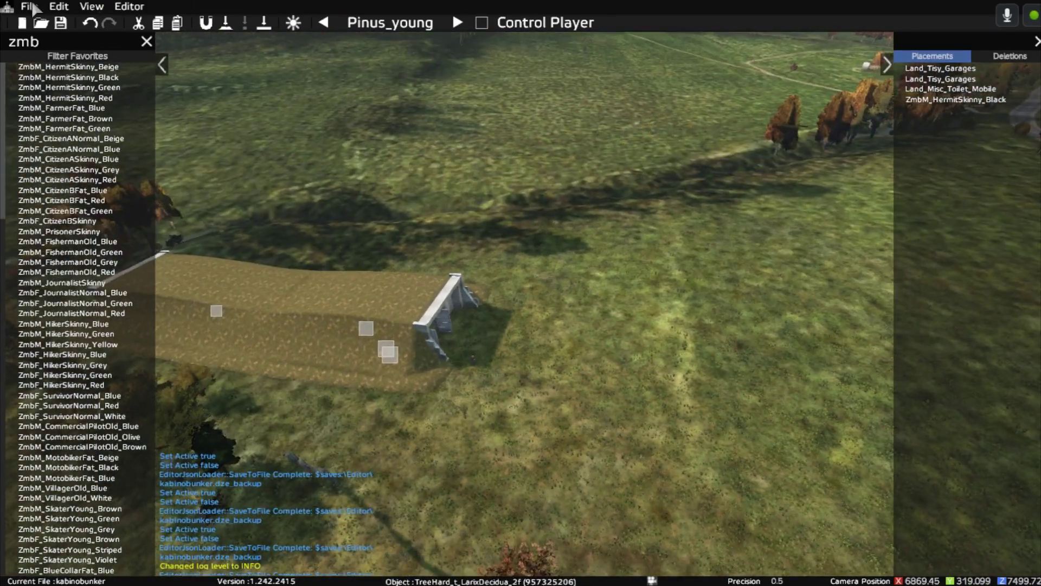
pyautogui.click(29, 6)
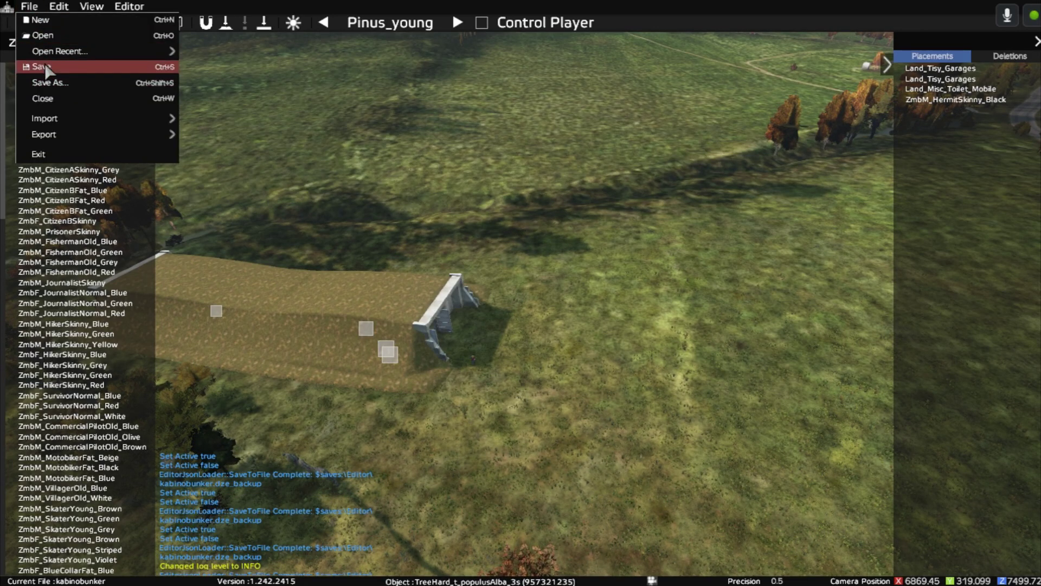
pyautogui.click(740, 342)
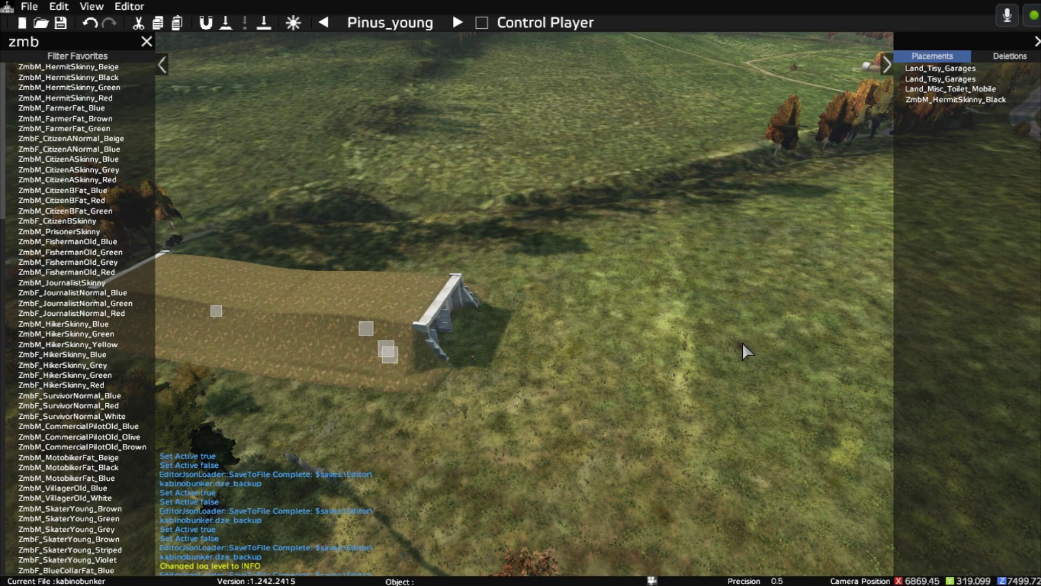
pyautogui.moveTo(743, 343); pyautogui.dragTo(639, 353, button='right')
pyautogui.press('w')
pyautogui.press('d')
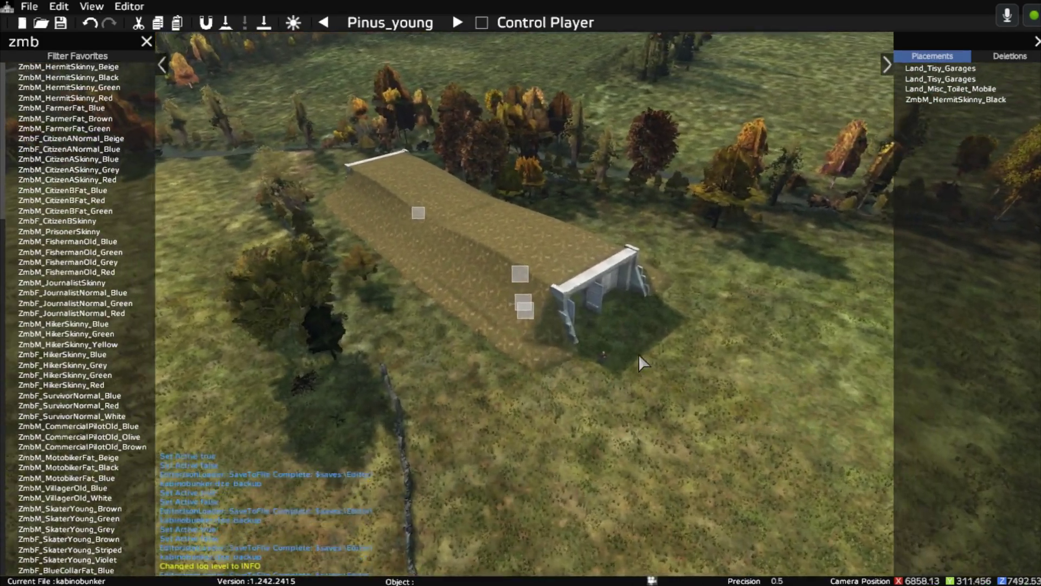
pyautogui.press('w')
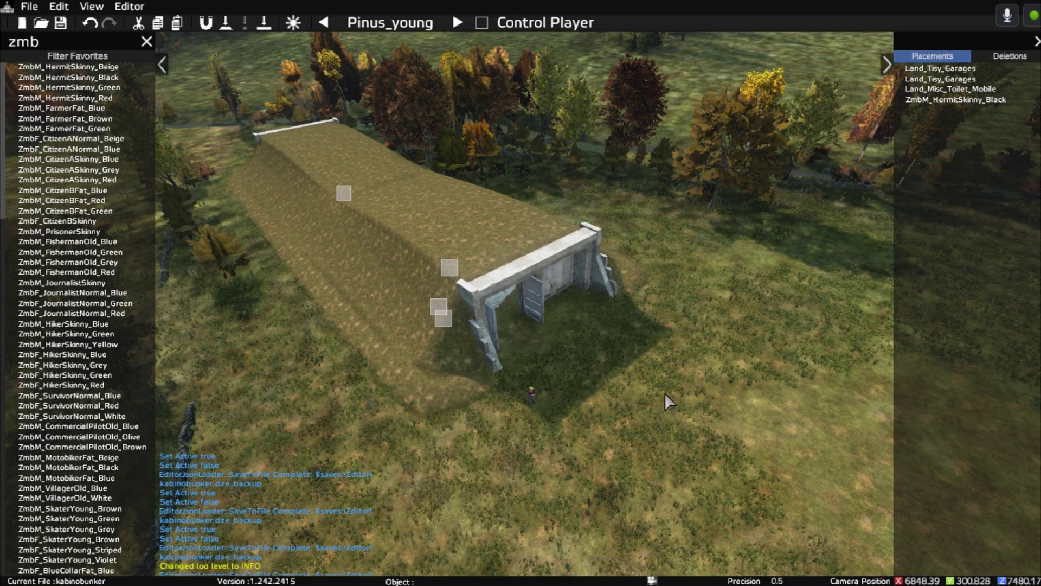
pyautogui.press('s')
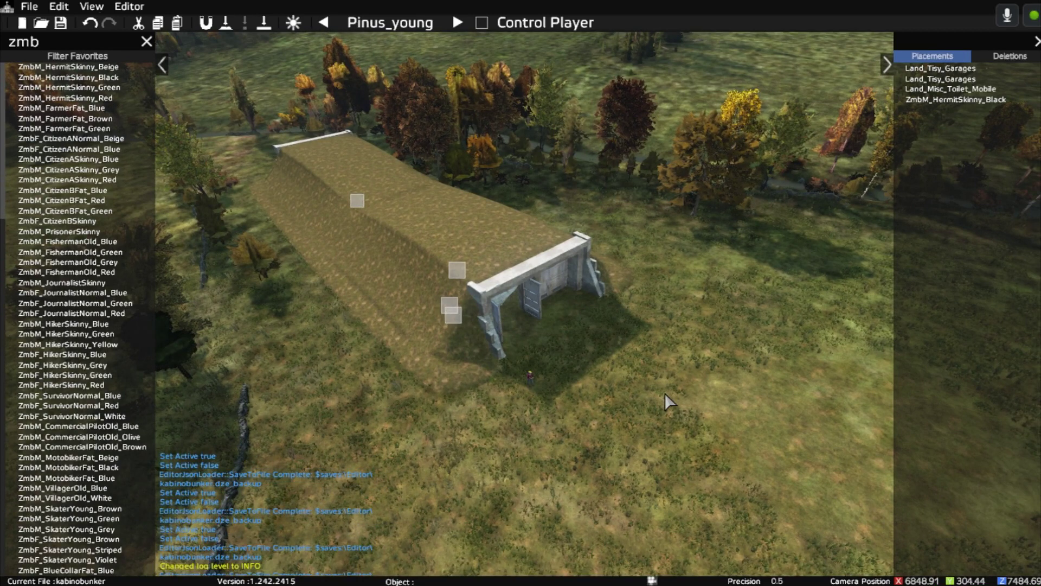